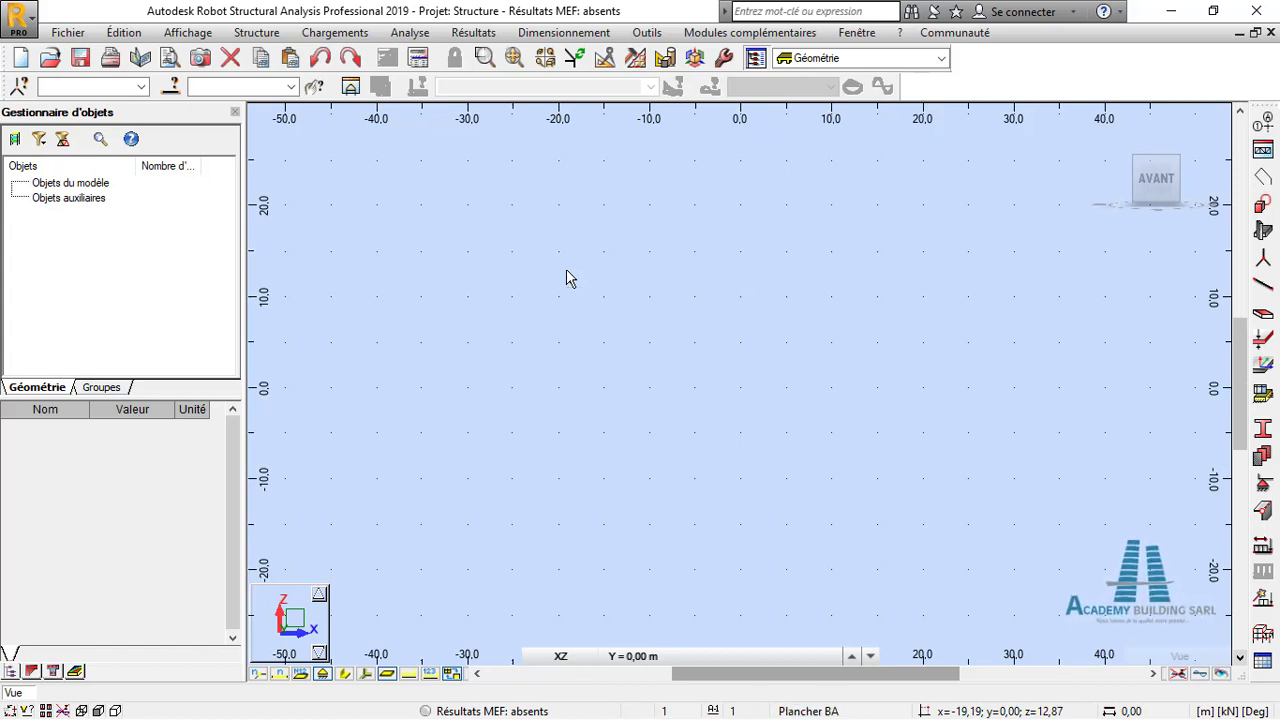
Step: Open the task preferences and apply metric units as the default unit system
click(643, 34)
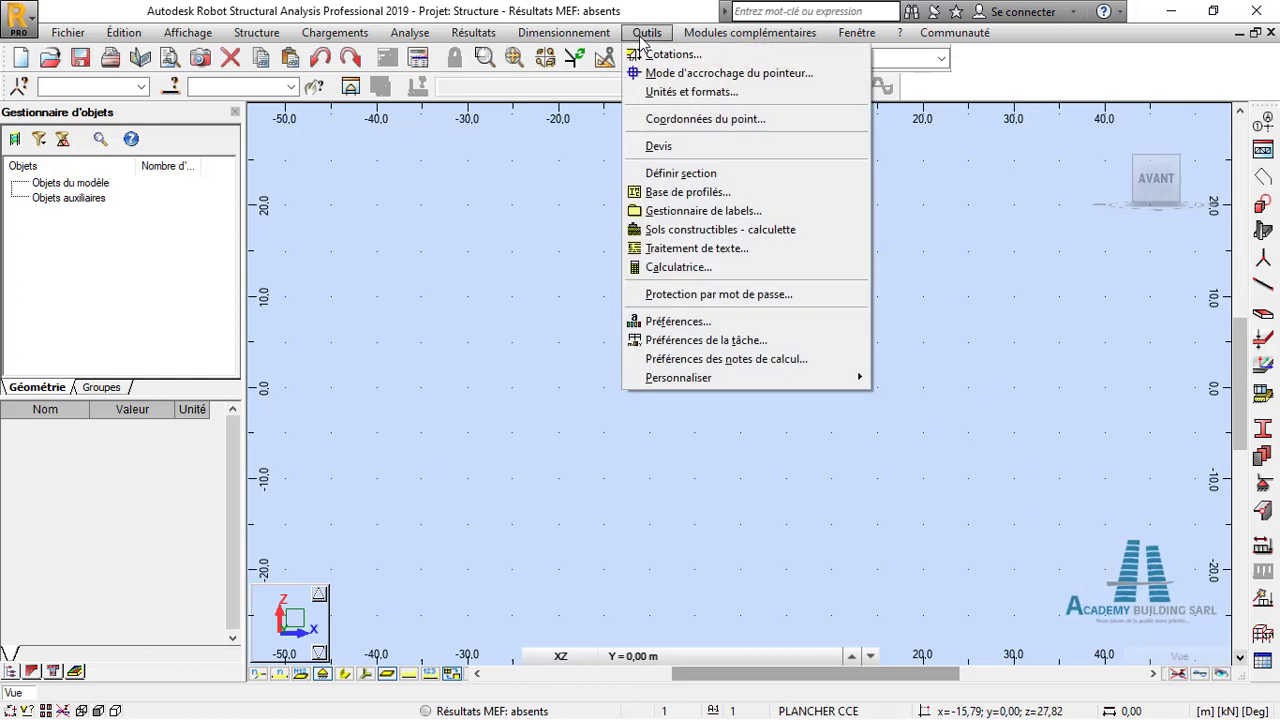
click(699, 346)
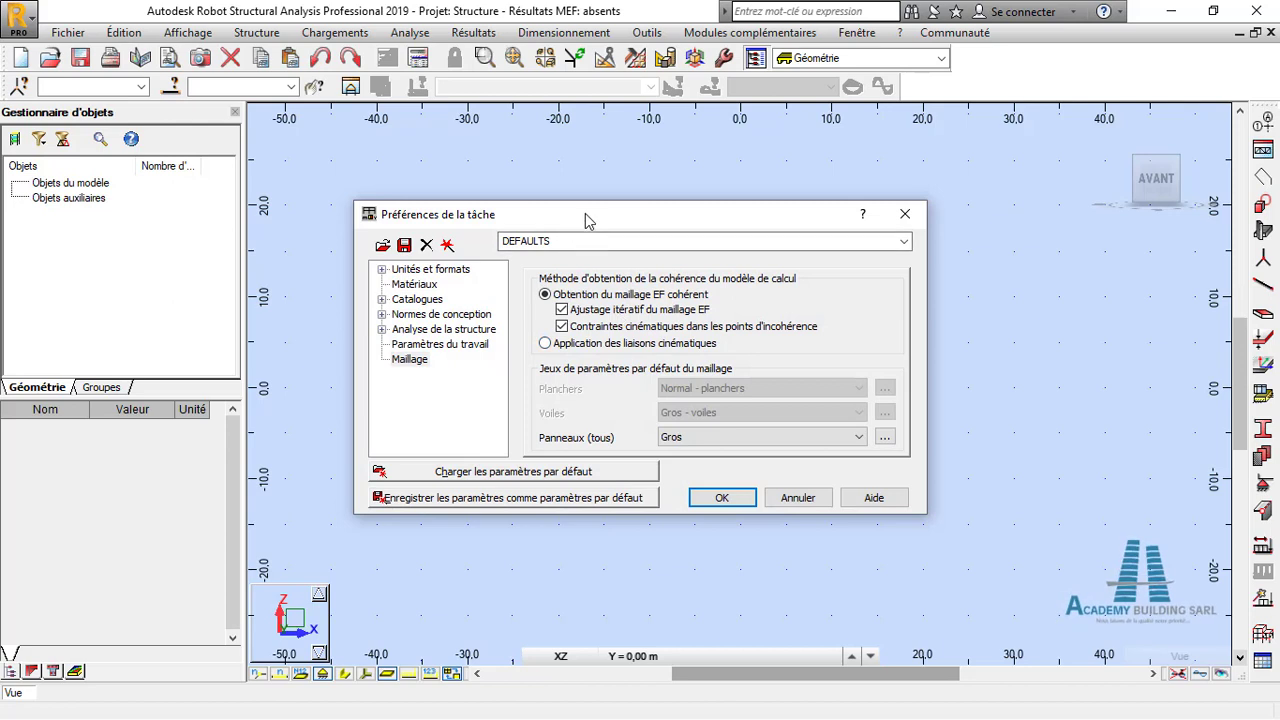
drag(585, 213, 606, 160)
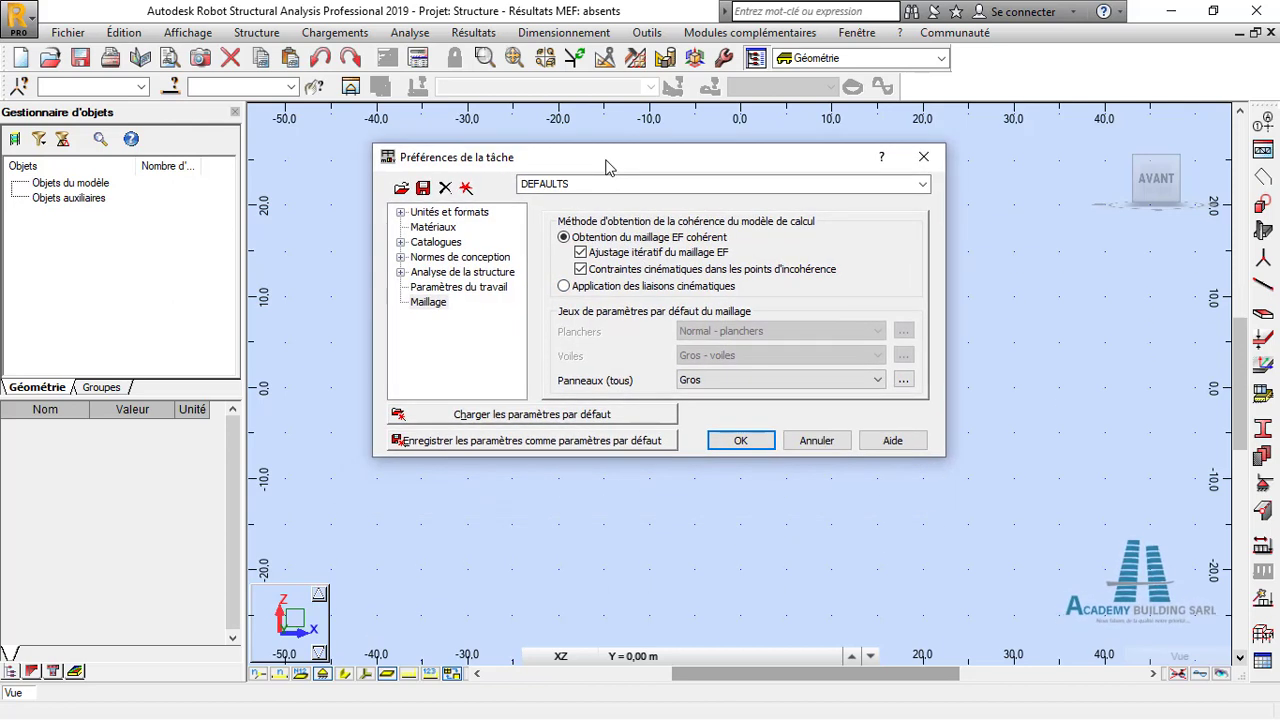
click(451, 220)
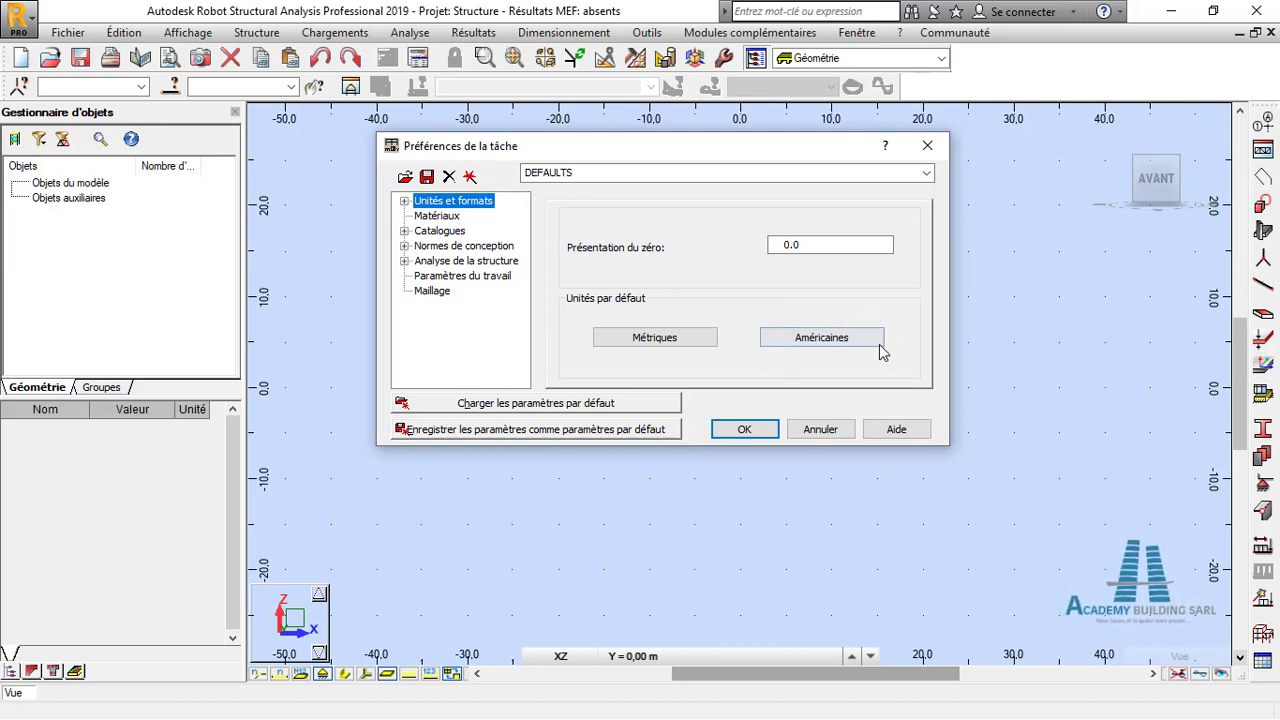
click(652, 340)
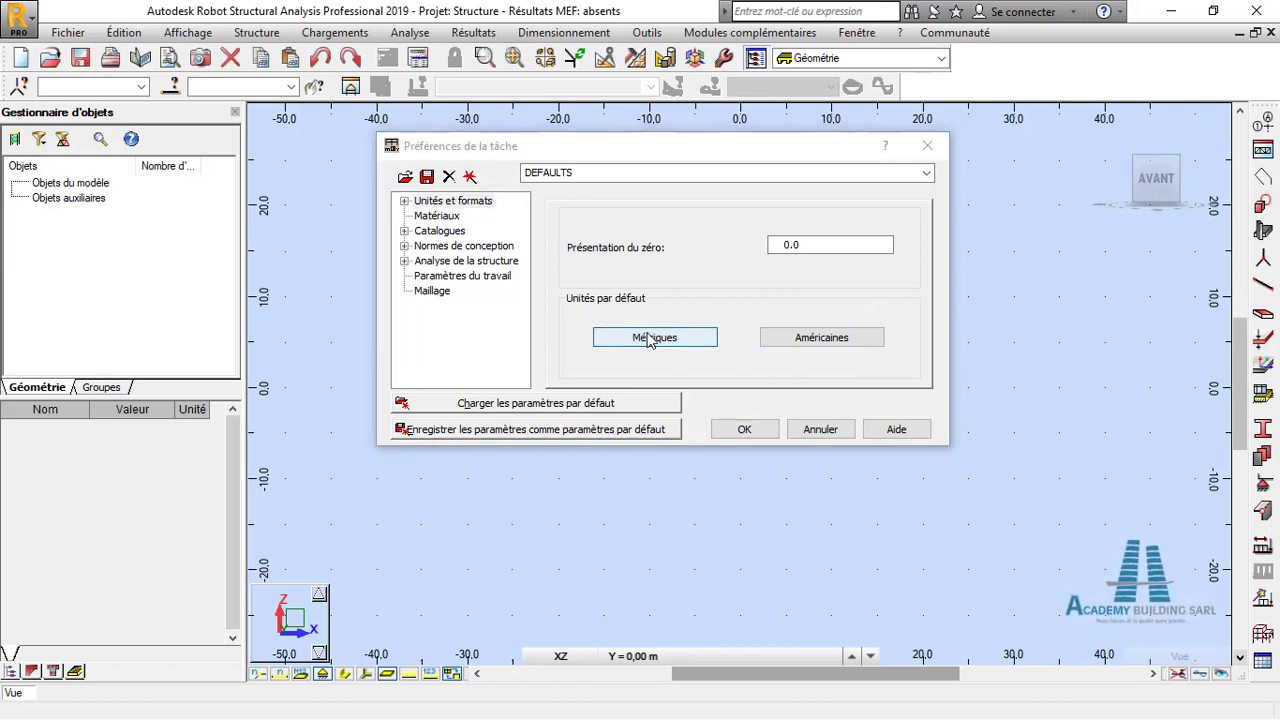
click(722, 343)
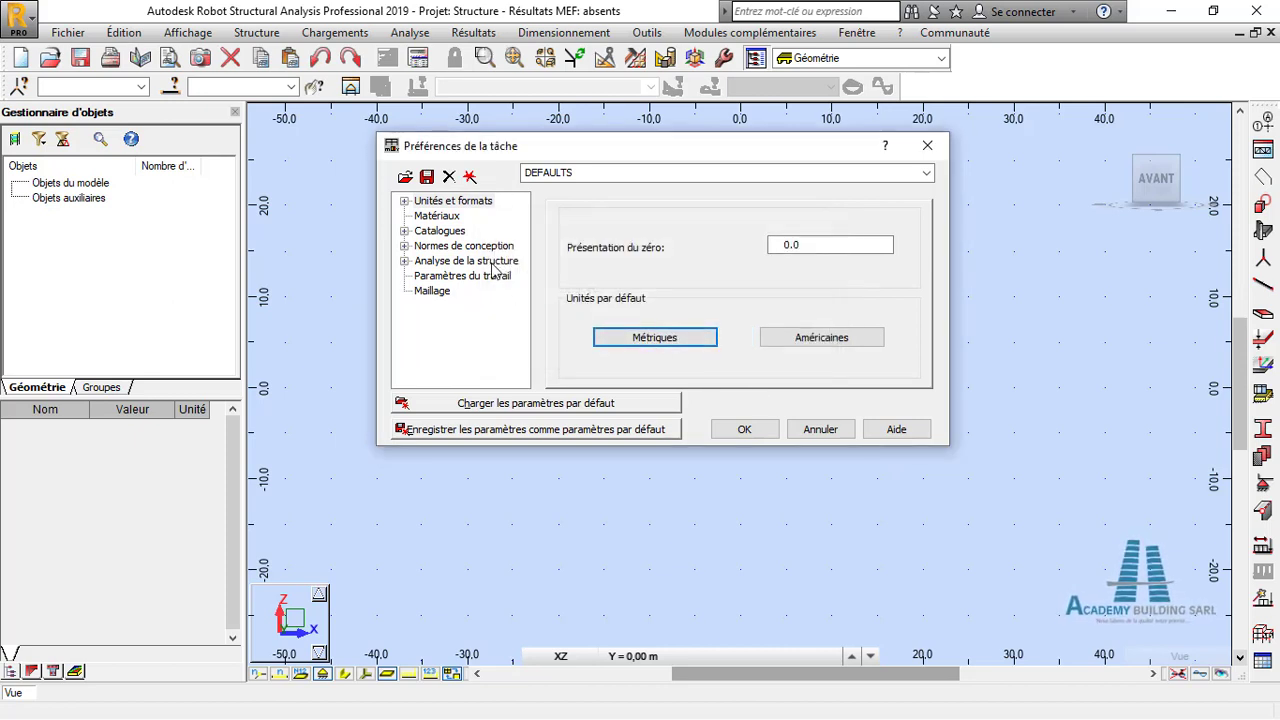
Step: Try the unit, decimal-place and exponential format options for the structure dimensions, ending on metres with two decimals
click(445, 201)
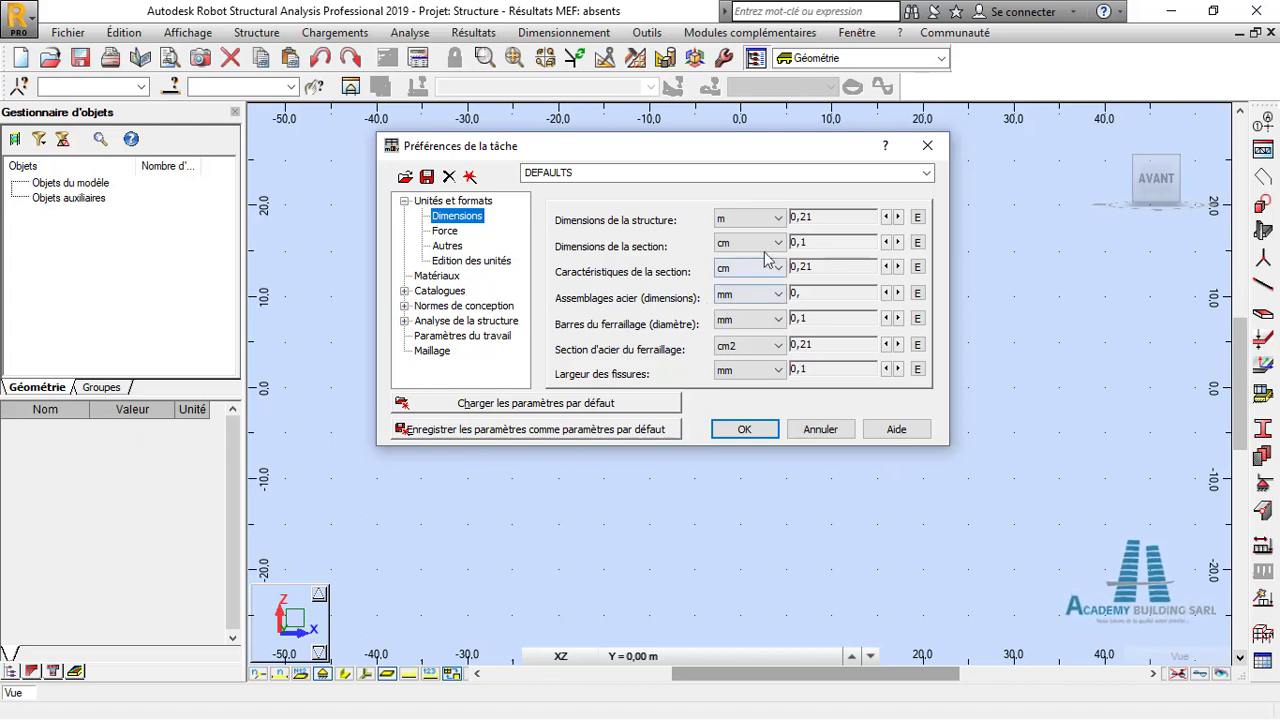
click(779, 219)
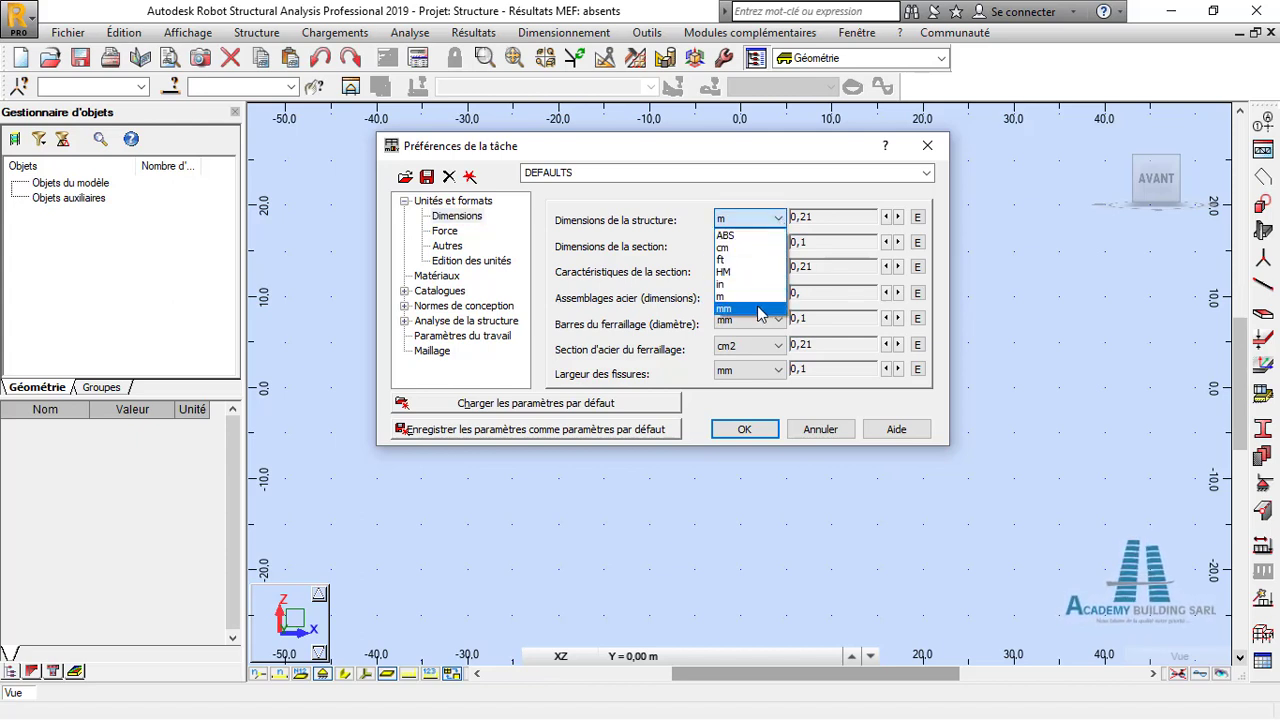
click(778, 220)
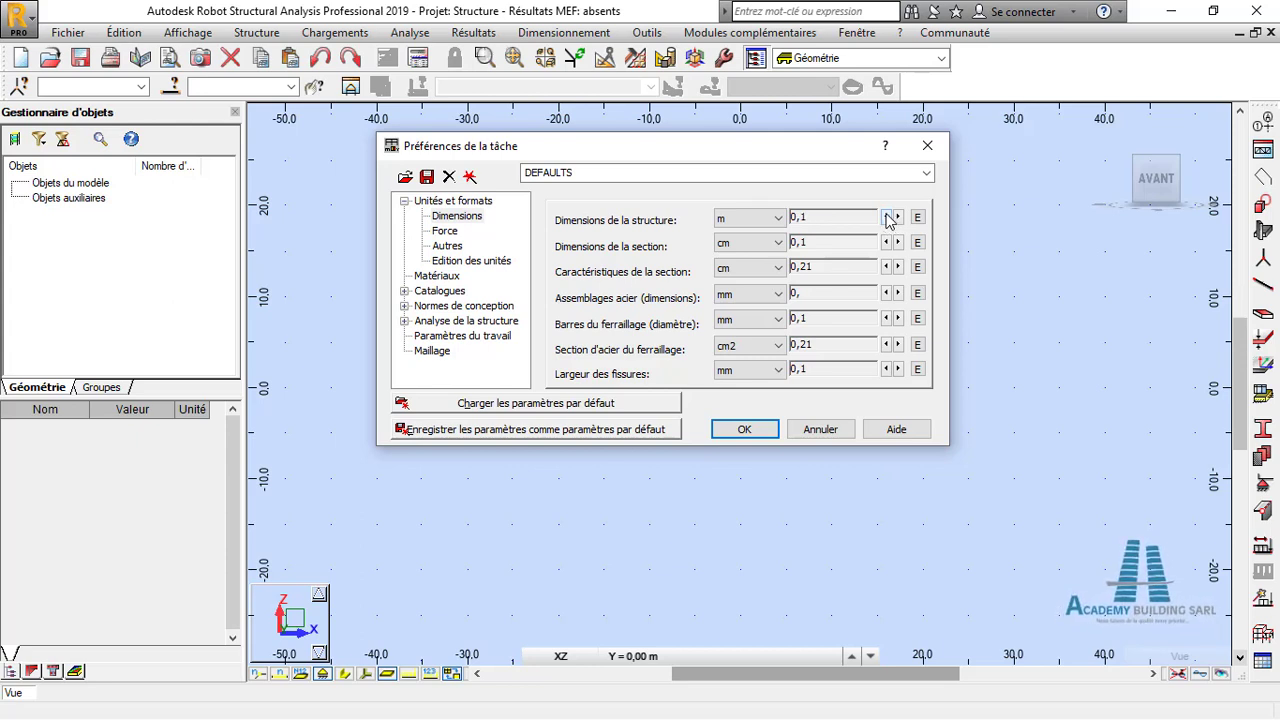
click(898, 218)
click(897, 218)
click(918, 217)
click(918, 219)
click(456, 217)
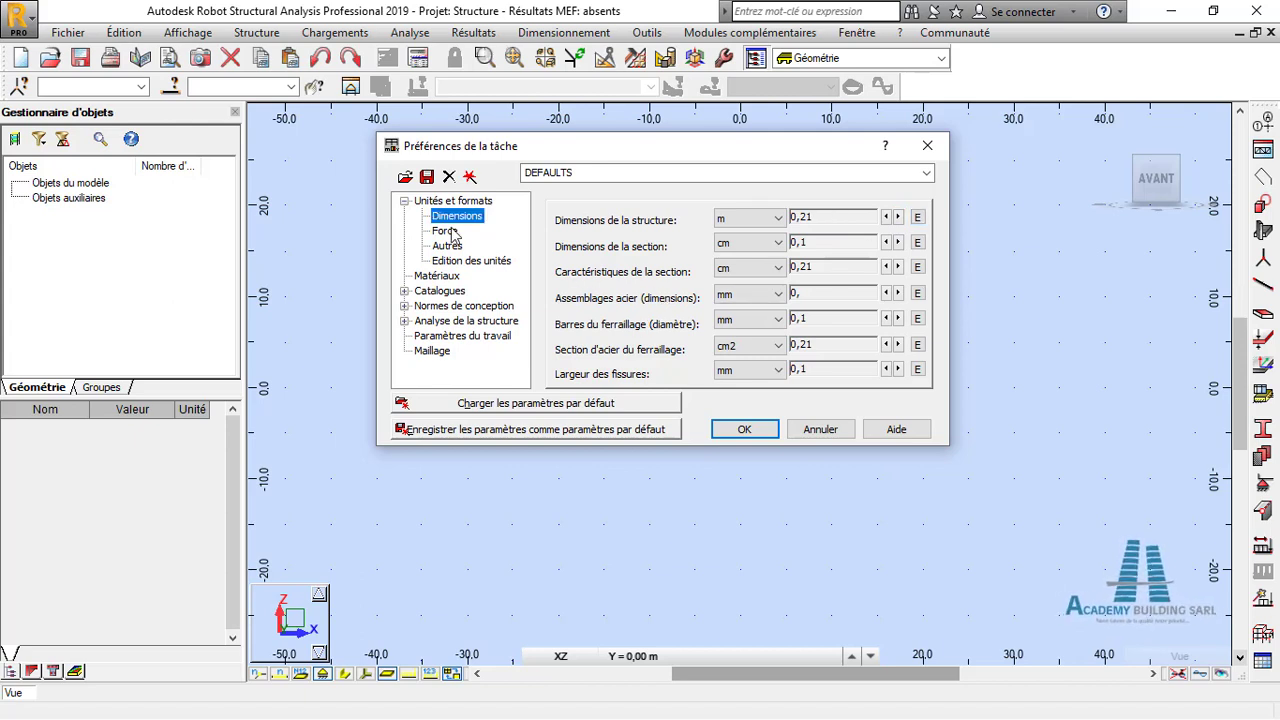
Step: Select kN as the force unit and show the settings for the other units
click(447, 231)
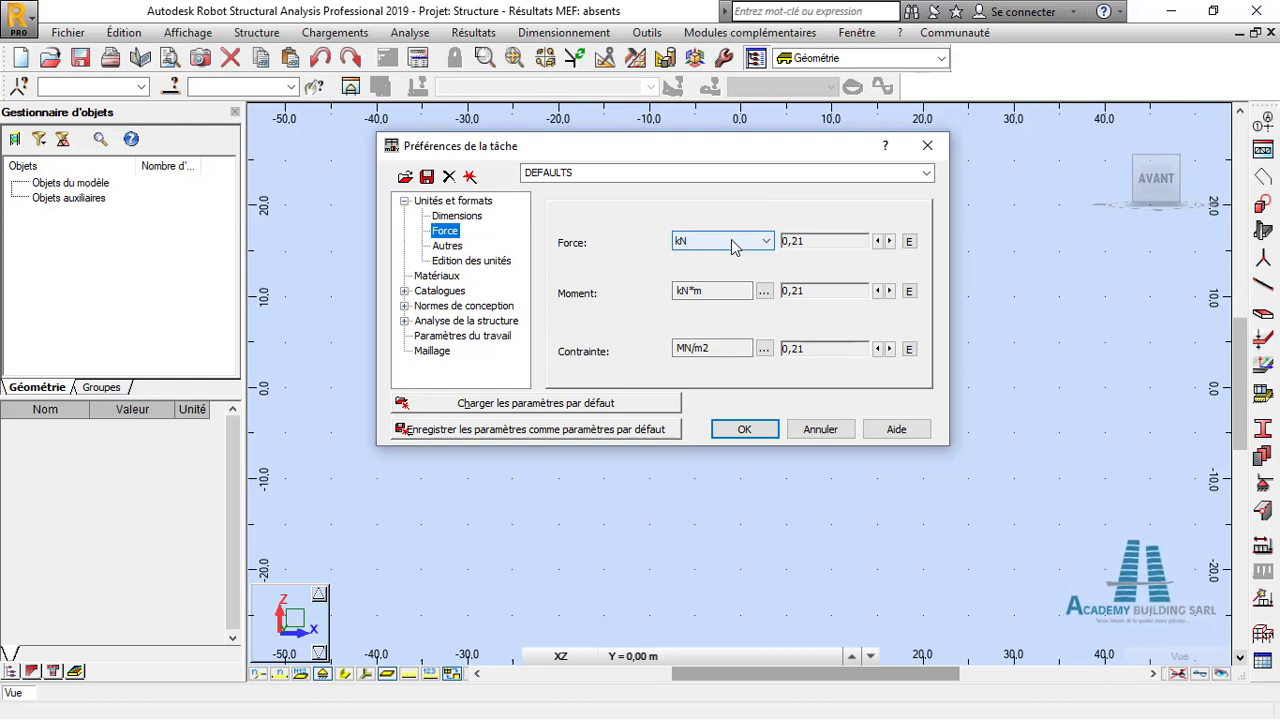
click(730, 243)
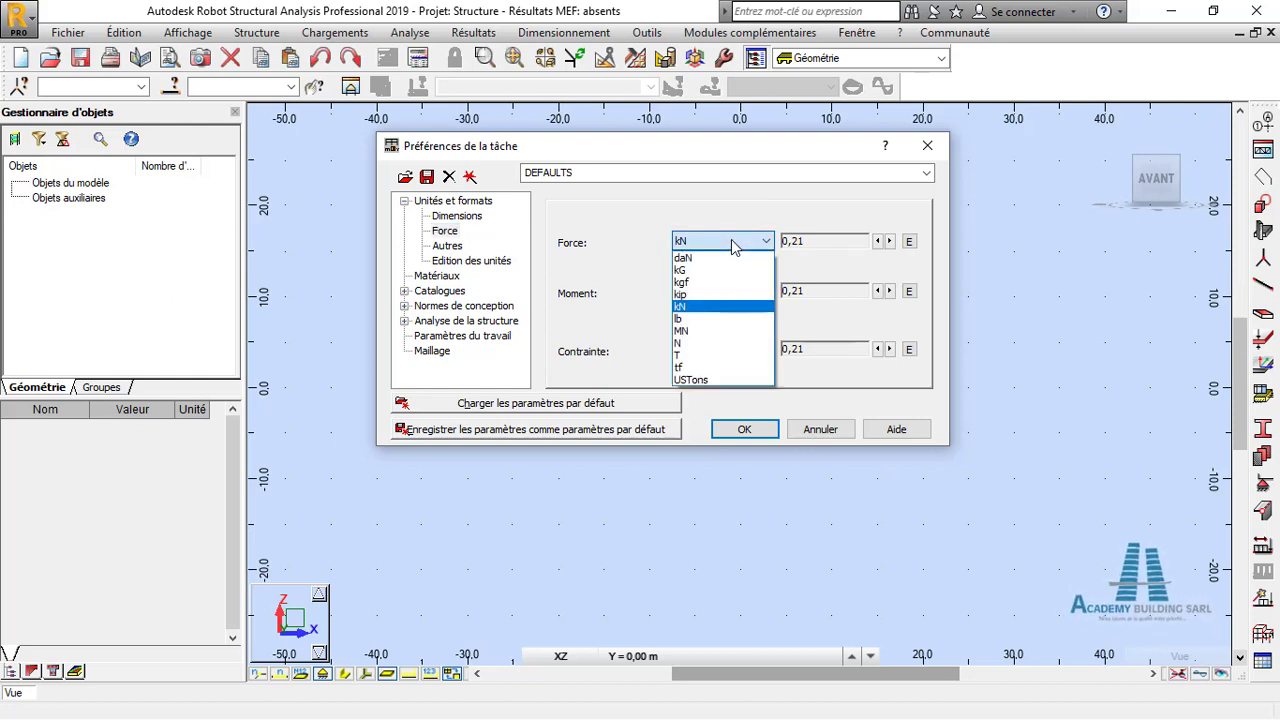
click(724, 306)
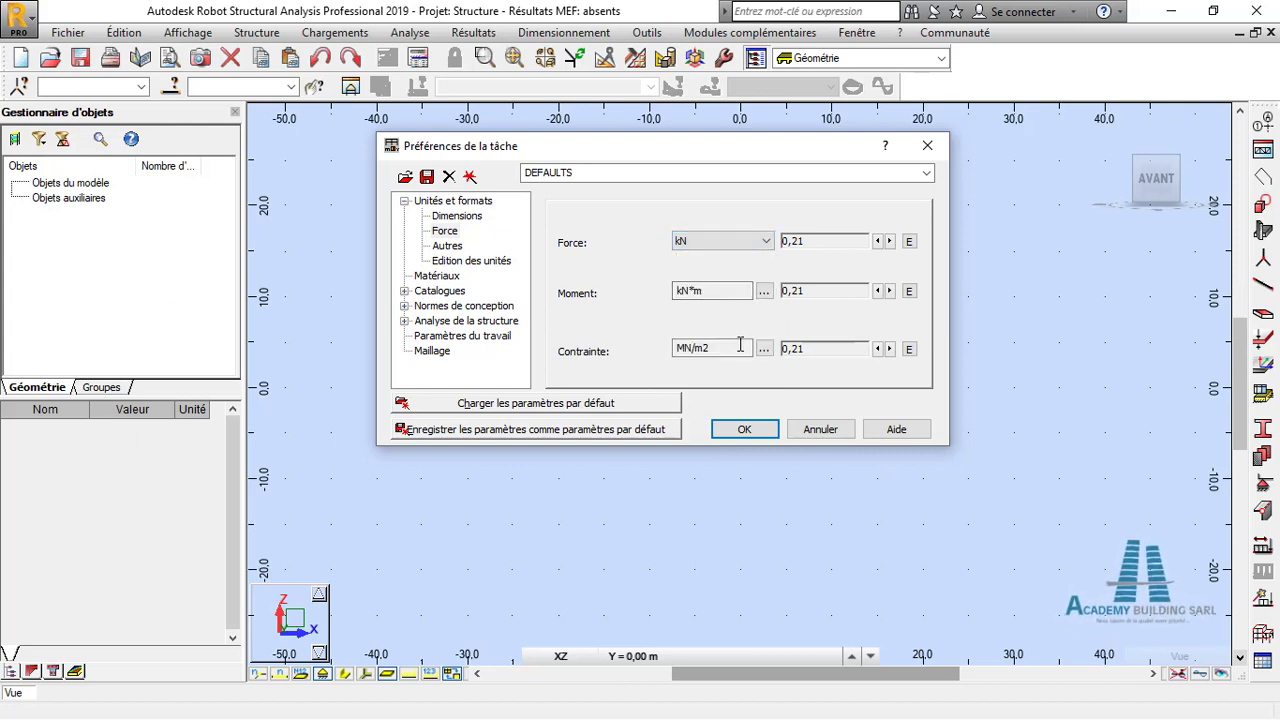
click(447, 247)
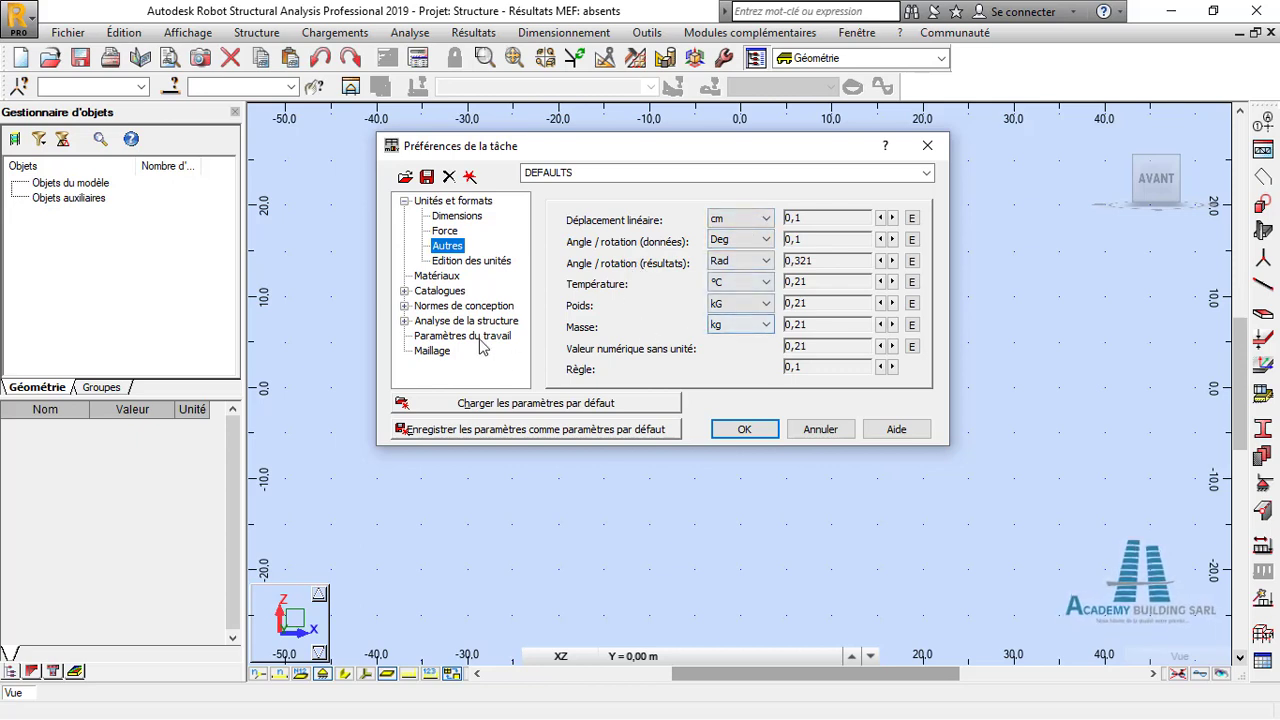
Step: Add a custom length unit named ST with a coefficient of 1.1 m and select it in the length unit list
click(466, 262)
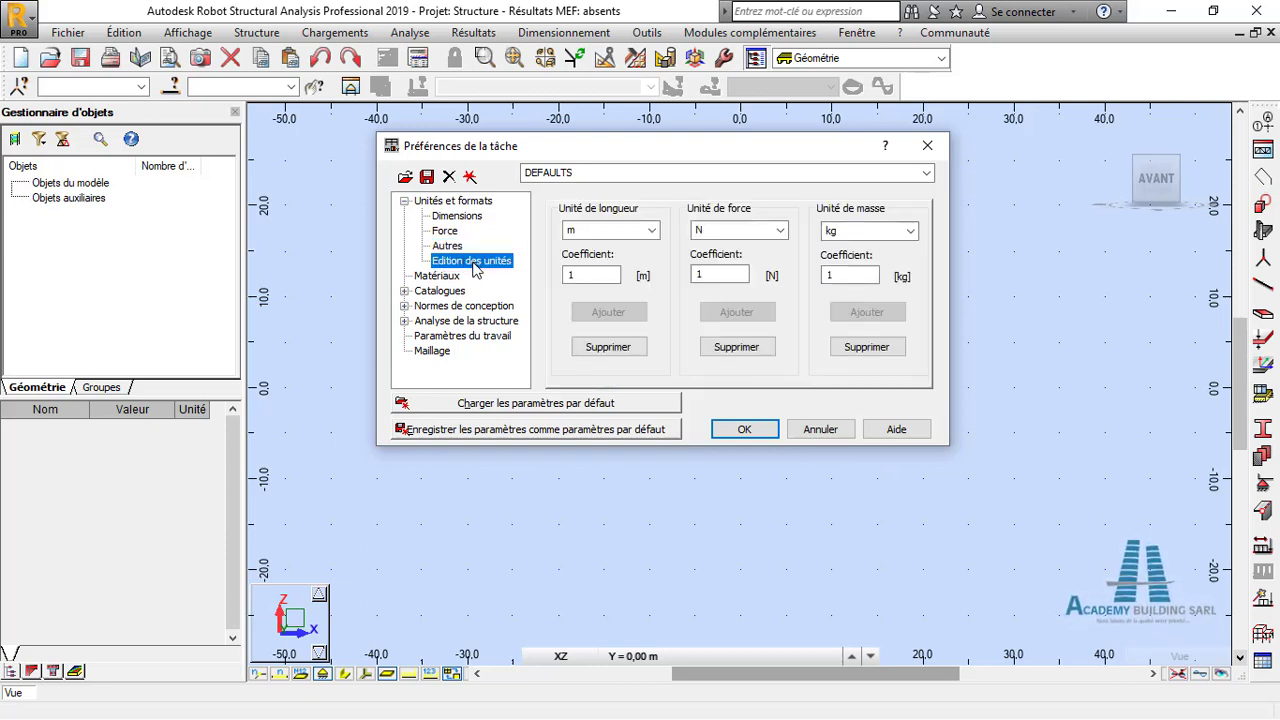
click(613, 230)
click(598, 271)
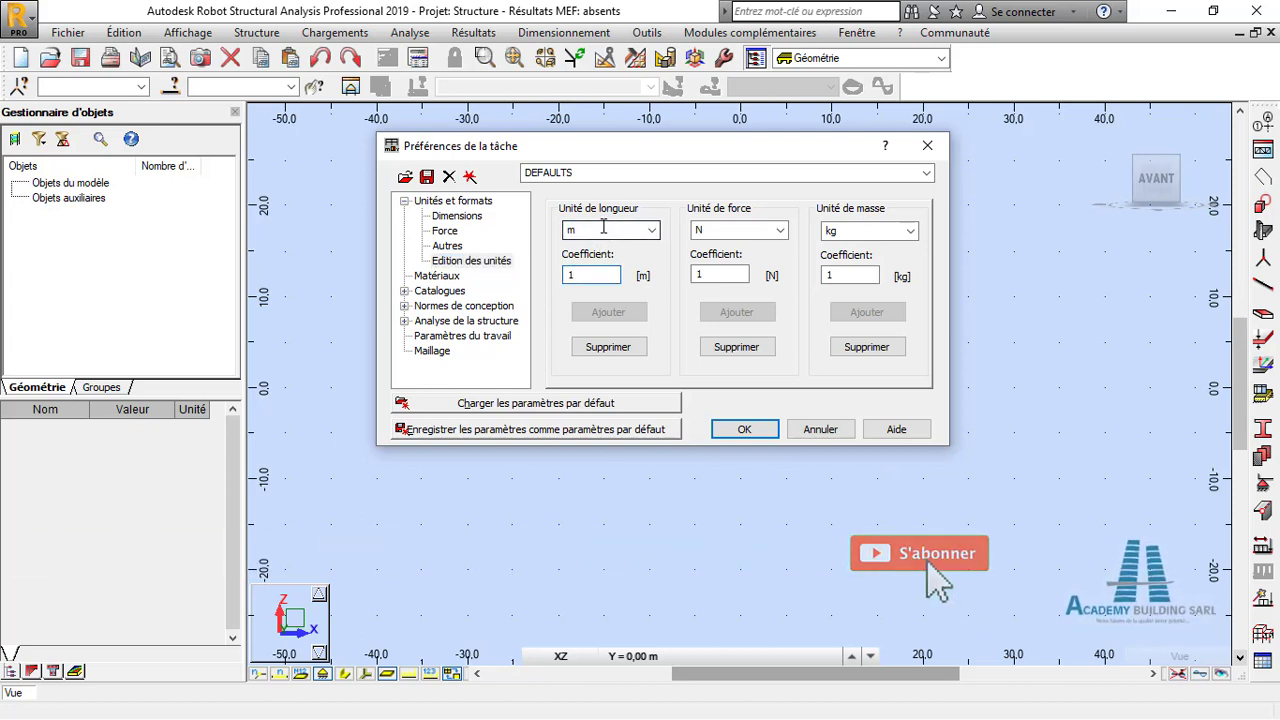
click(602, 230)
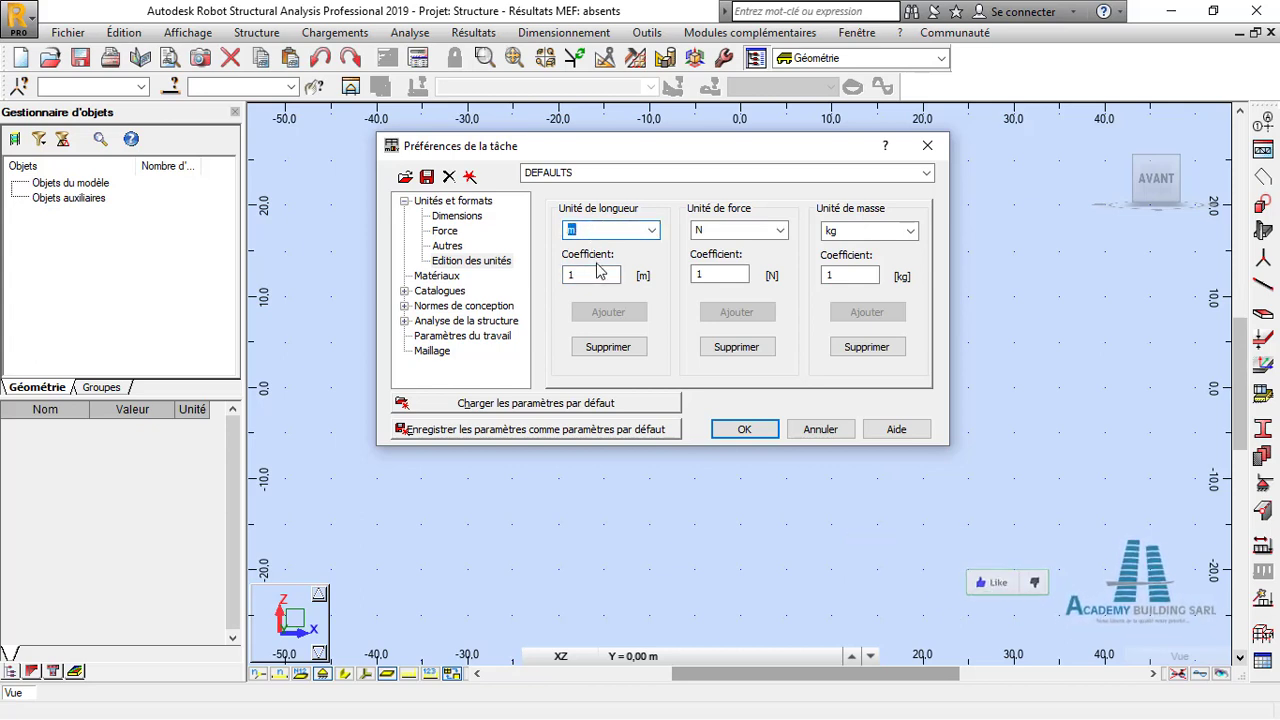
click(588, 272)
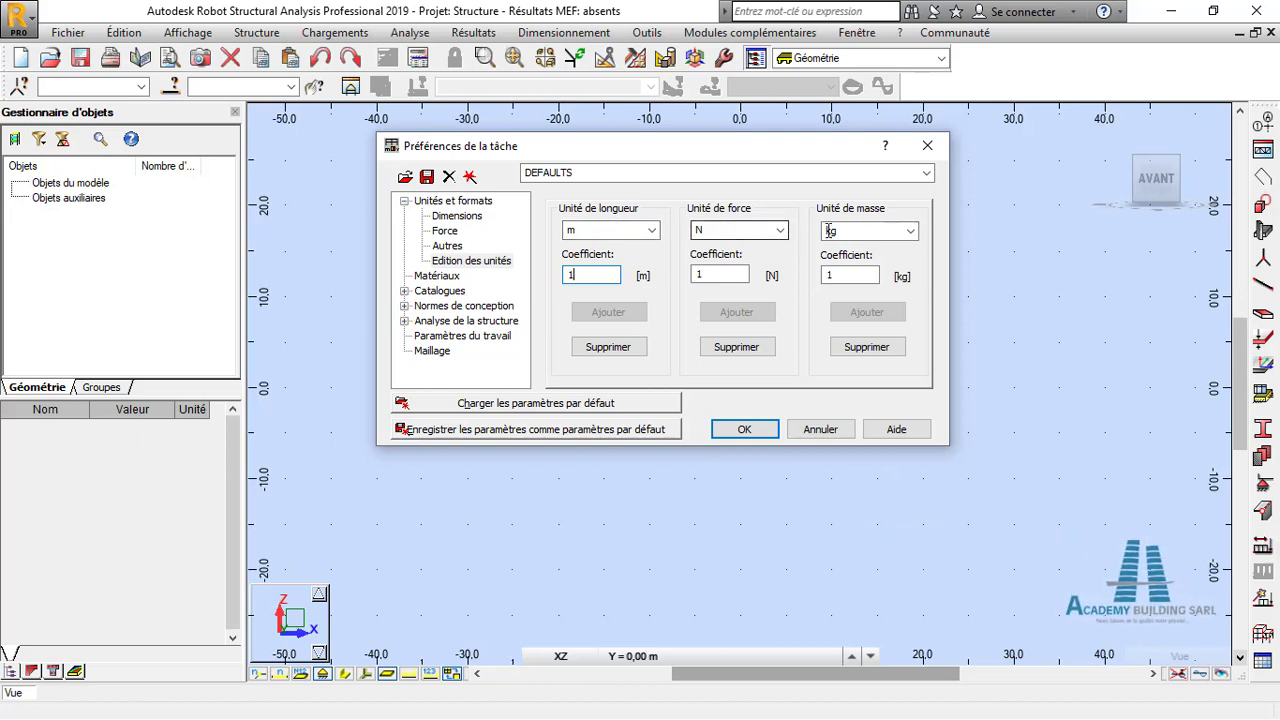
double_click(578, 230)
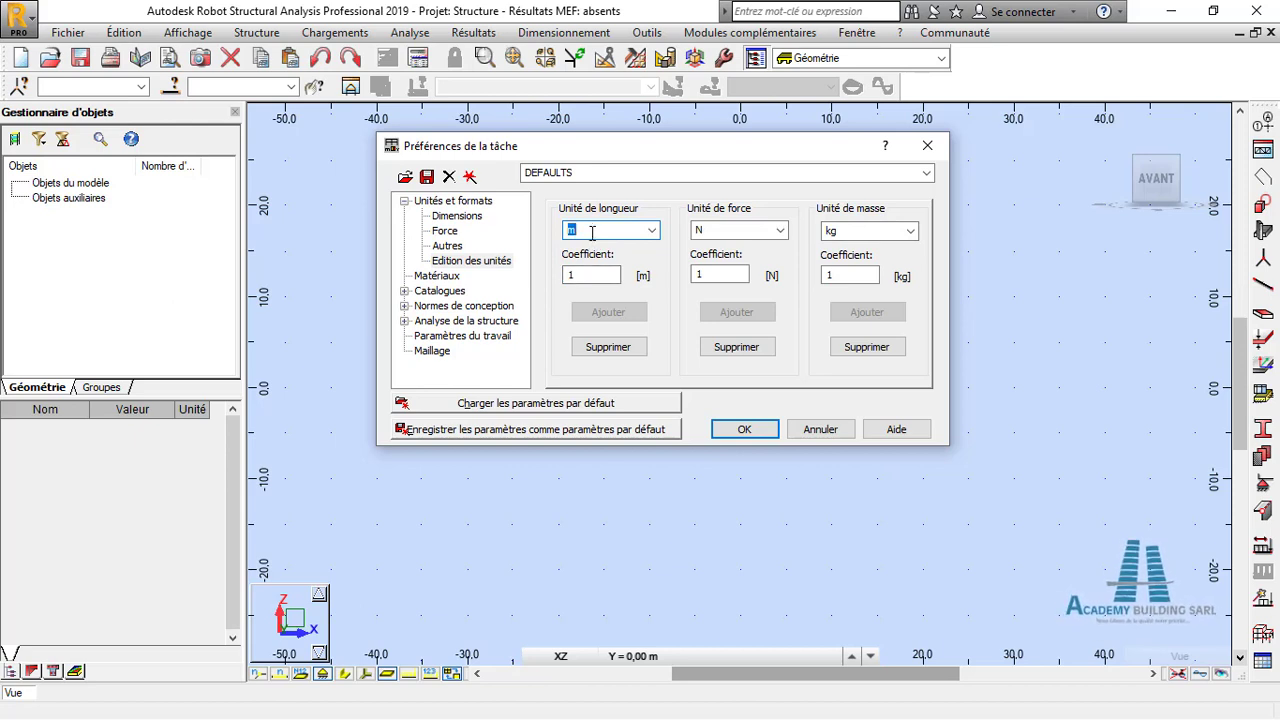
text(ST)
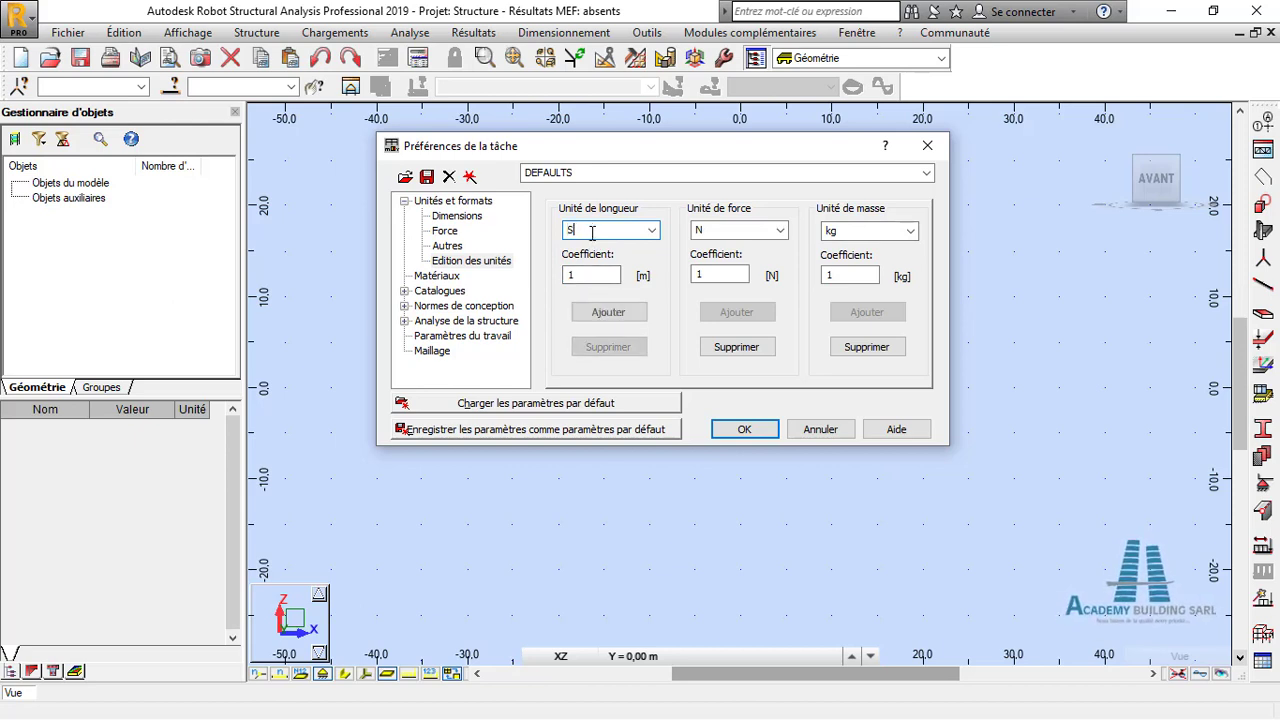
click(580, 274)
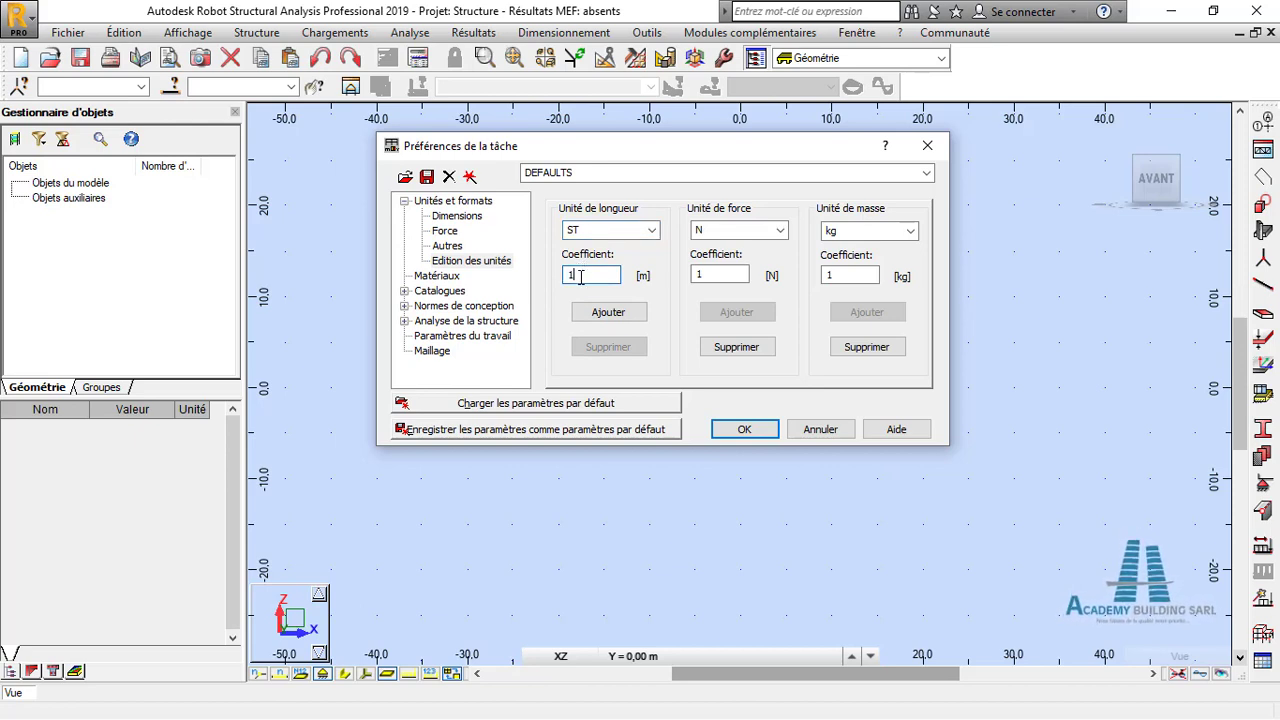
text(.1)
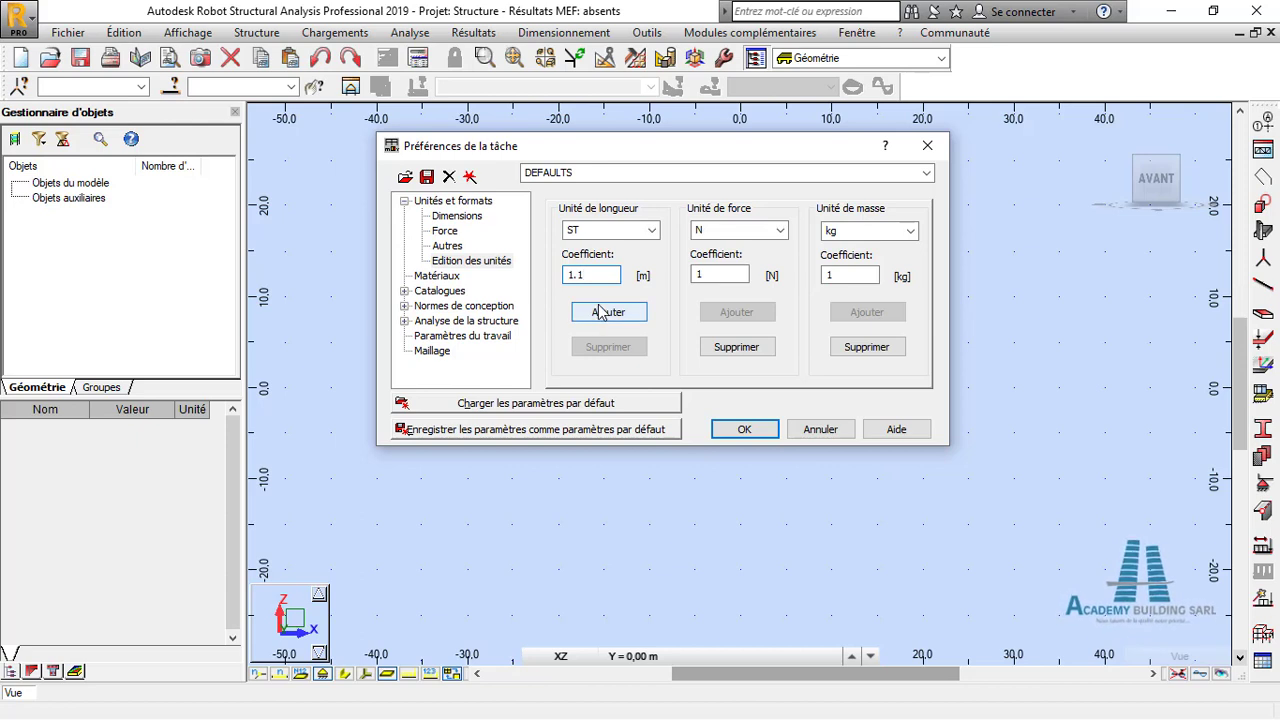
click(614, 314)
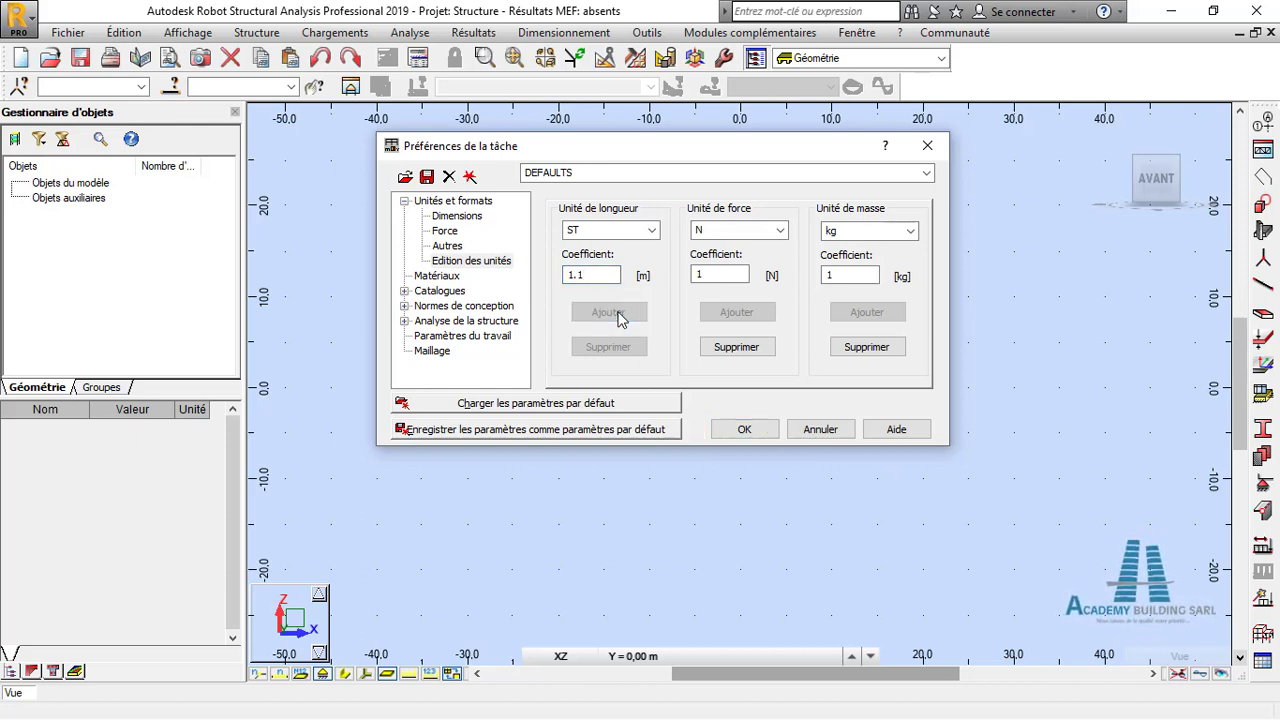
click(653, 232)
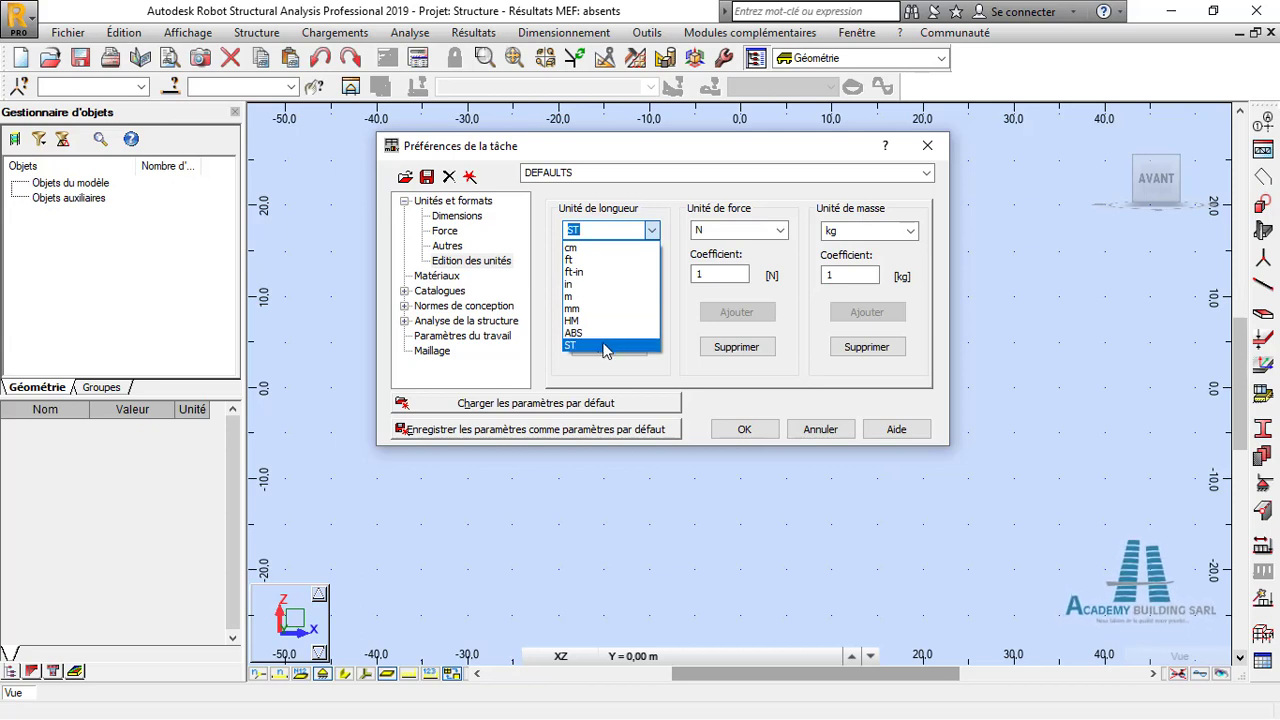
click(600, 378)
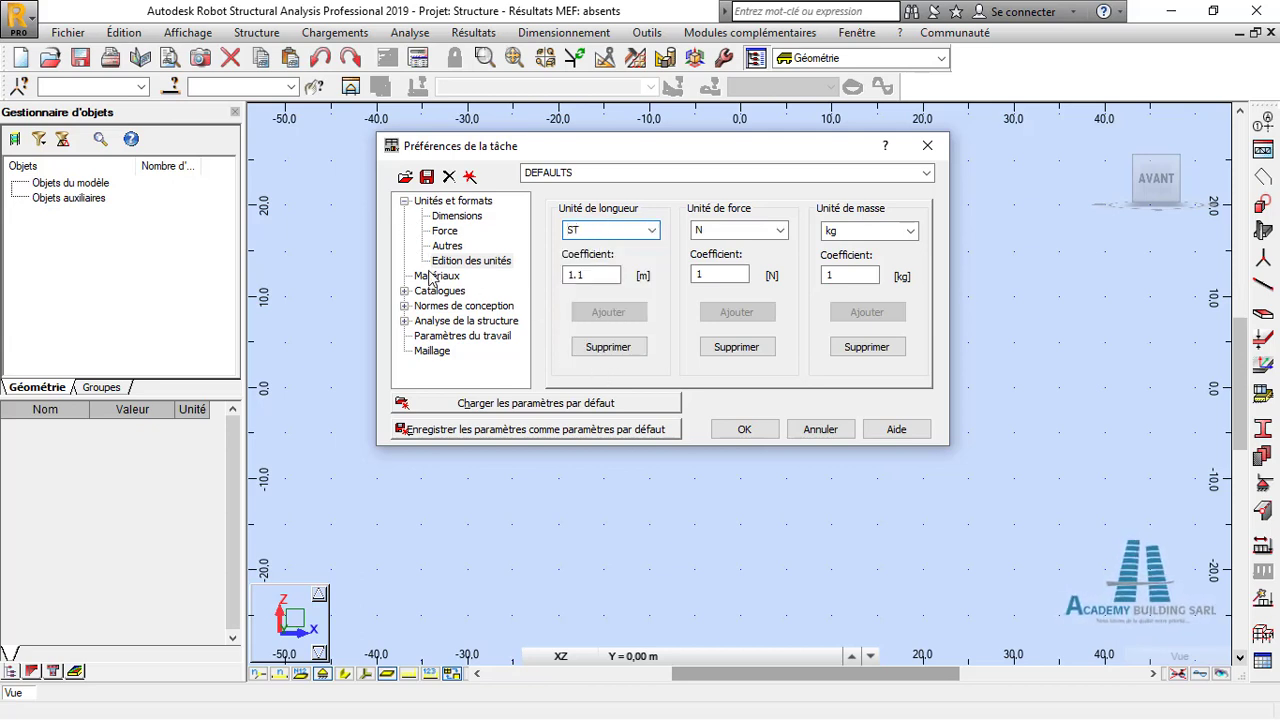
Step: Use the Français material set and choose BETON25 as the primary concrete
click(405, 202)
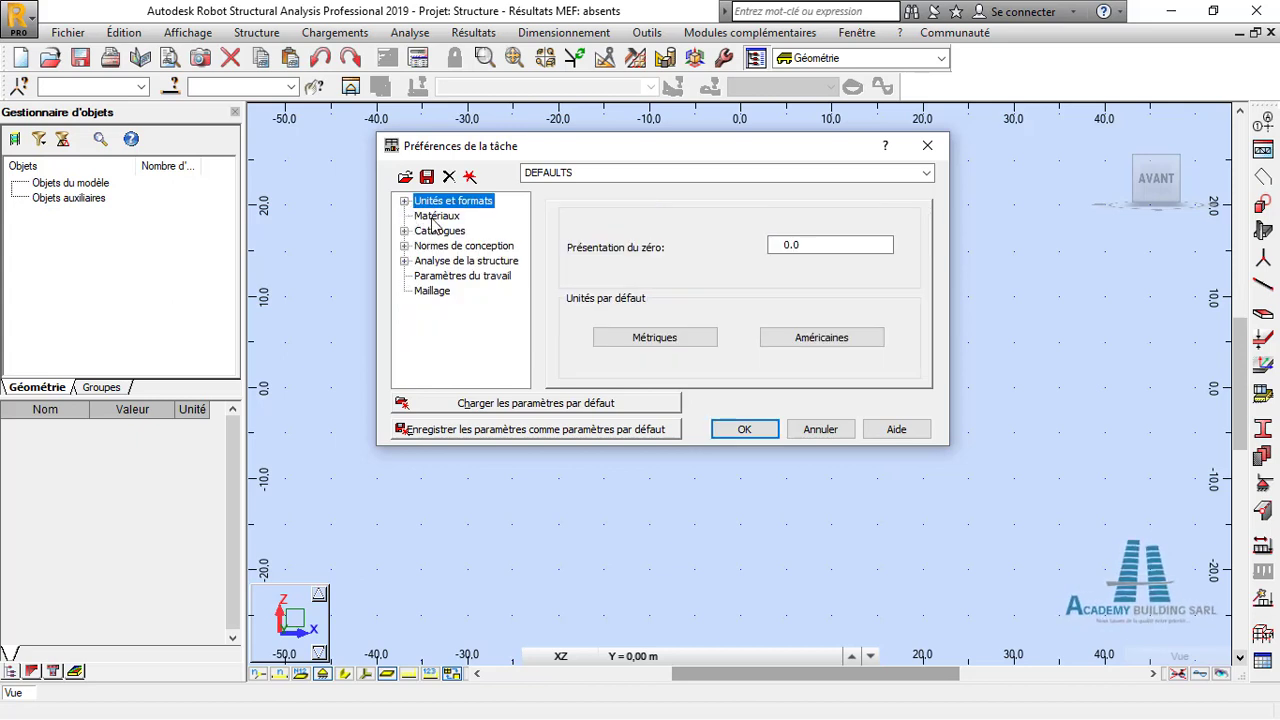
click(436, 216)
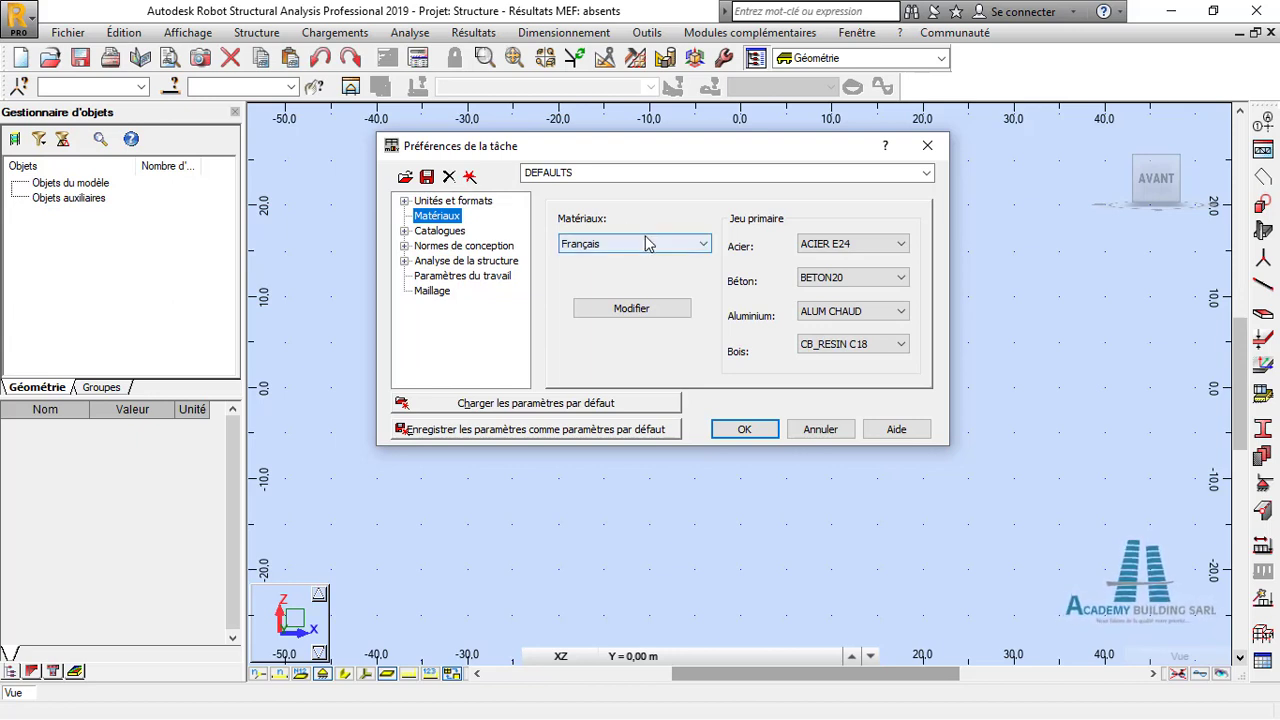
click(700, 244)
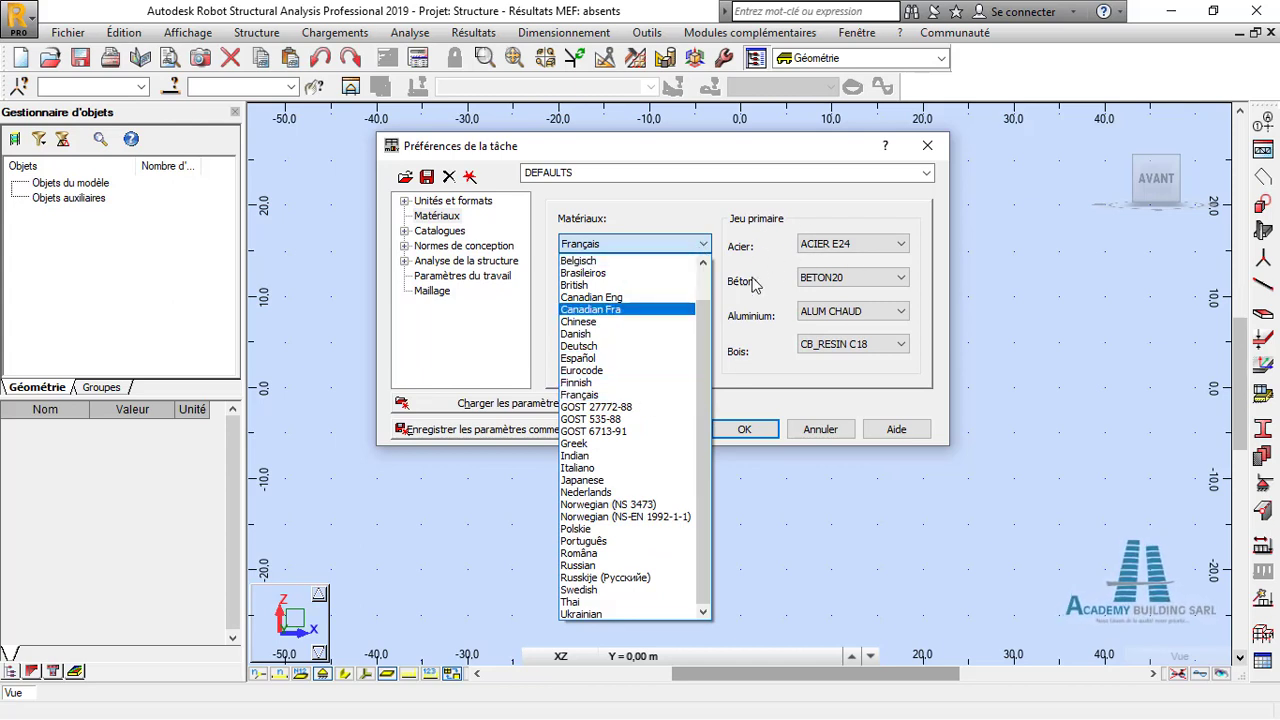
click(598, 322)
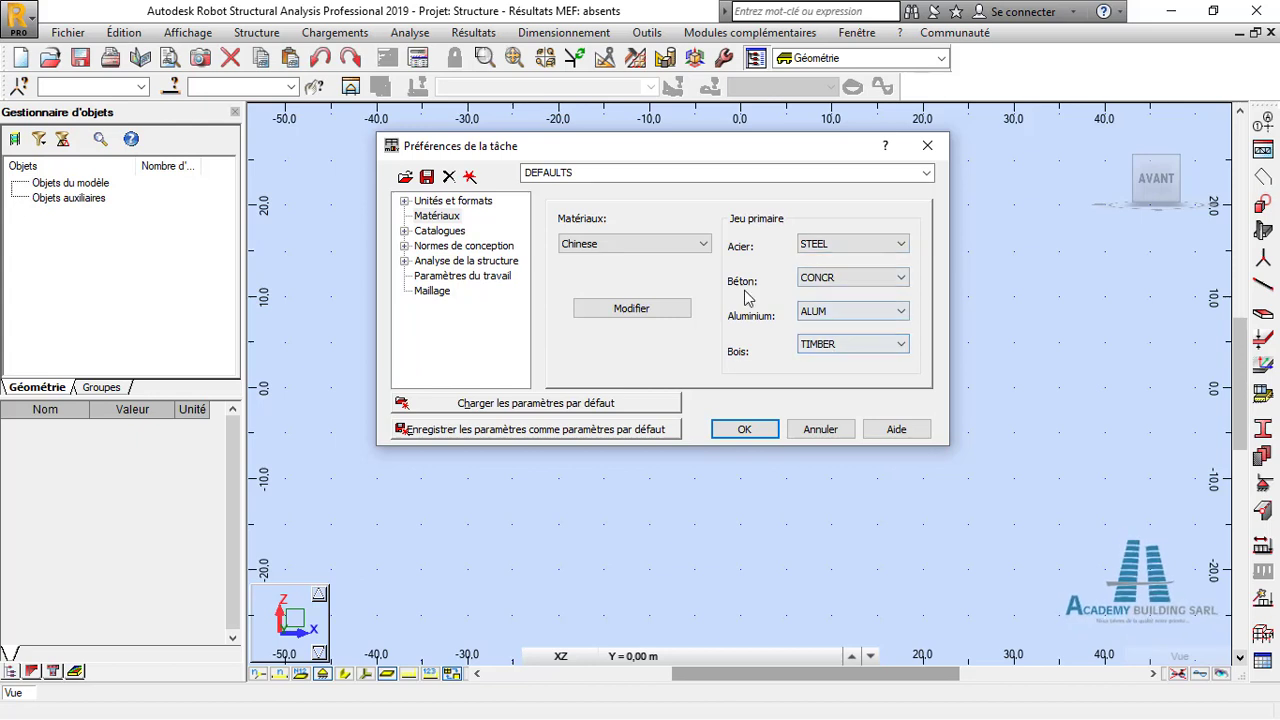
click(695, 246)
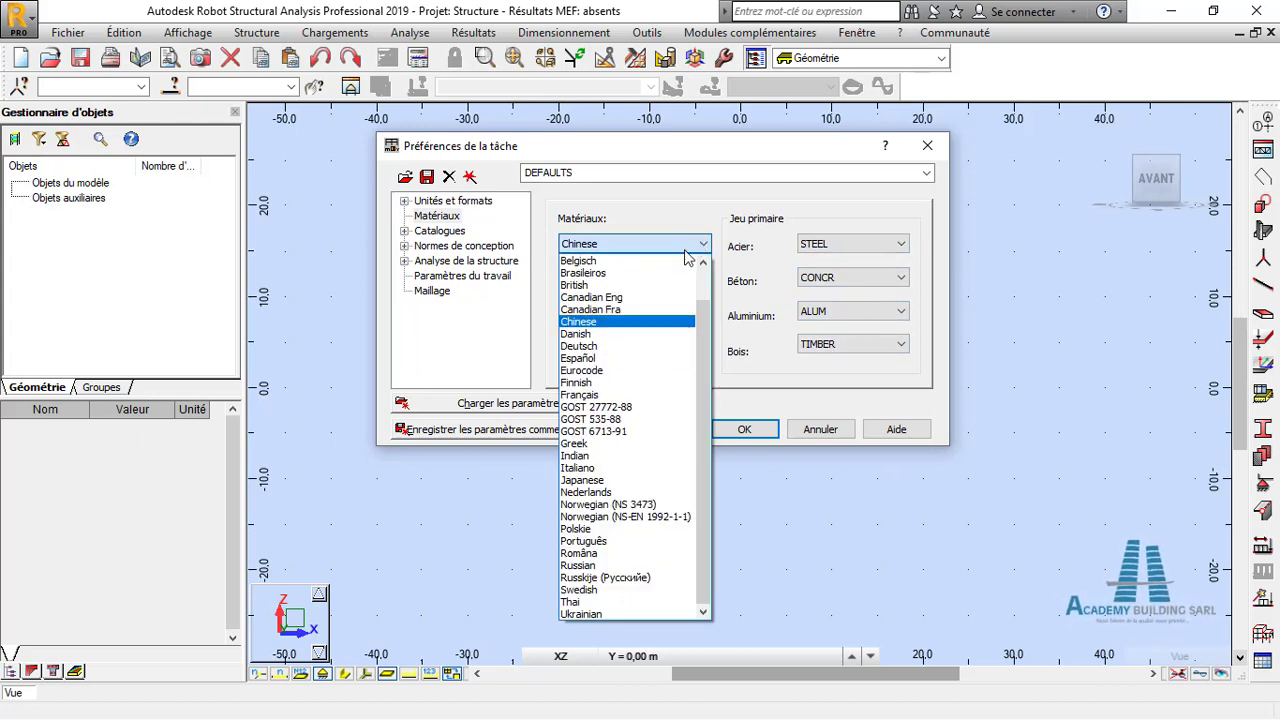
click(633, 396)
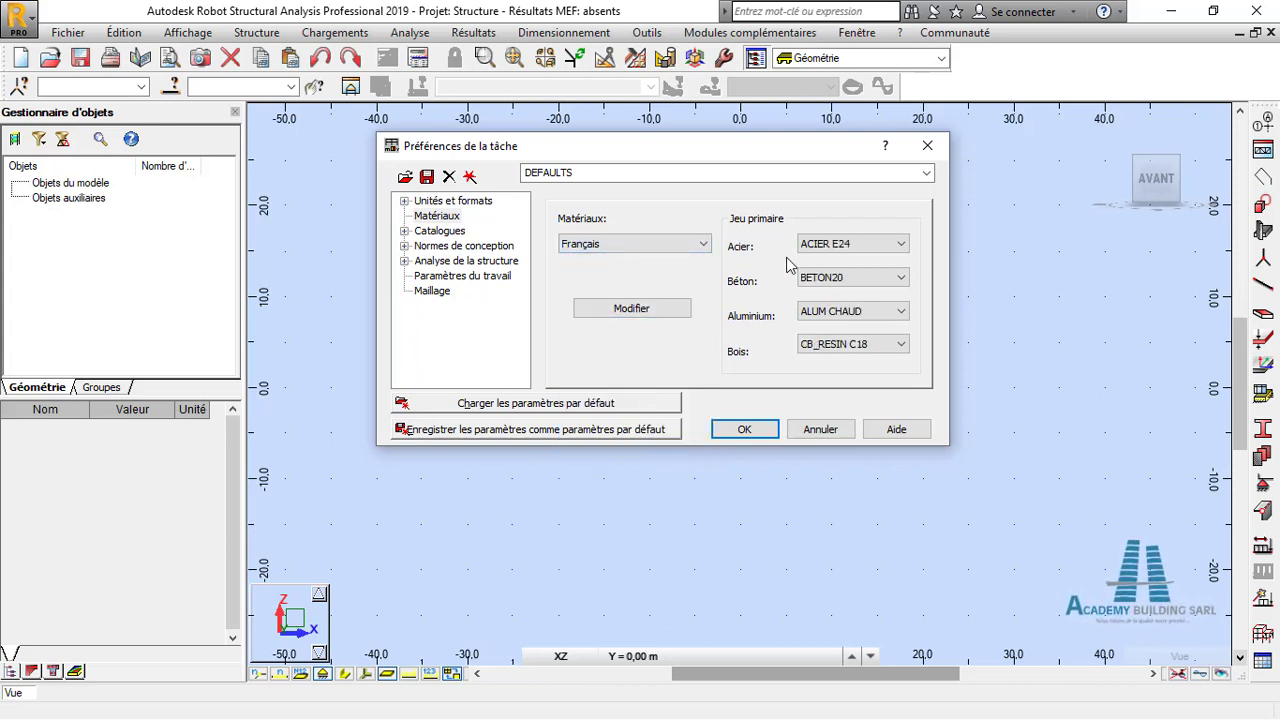
click(896, 282)
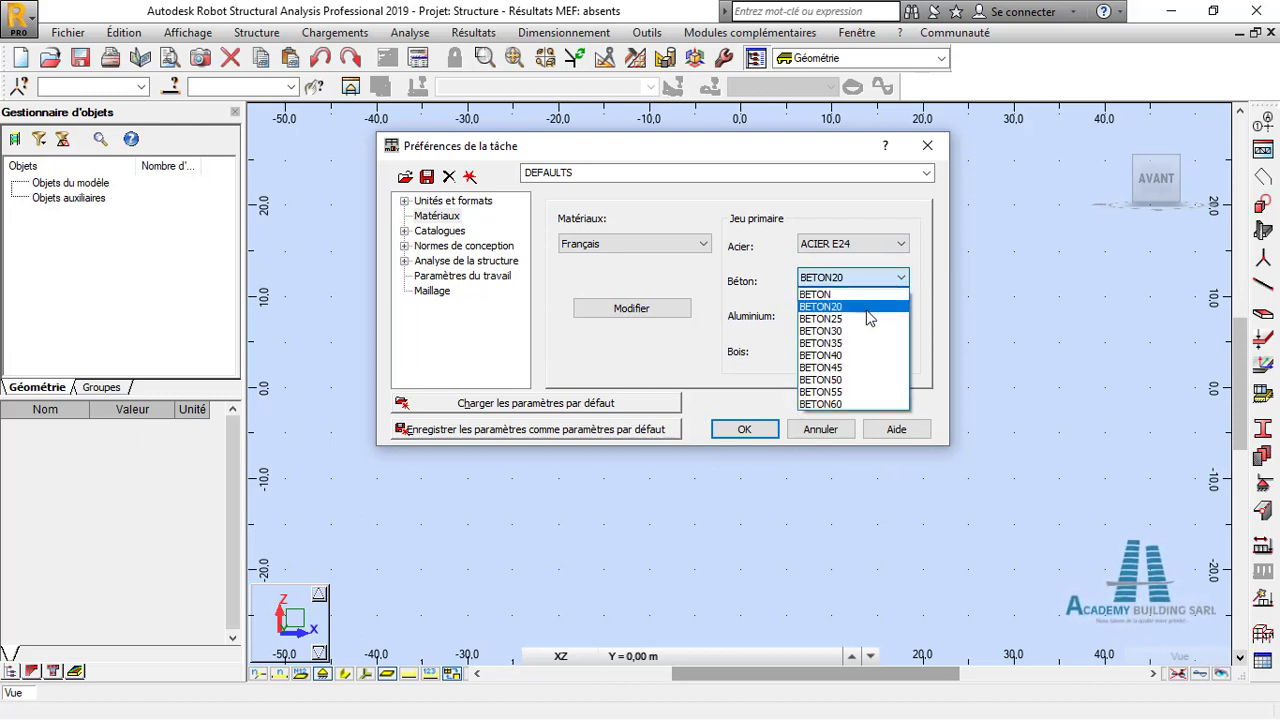
click(841, 320)
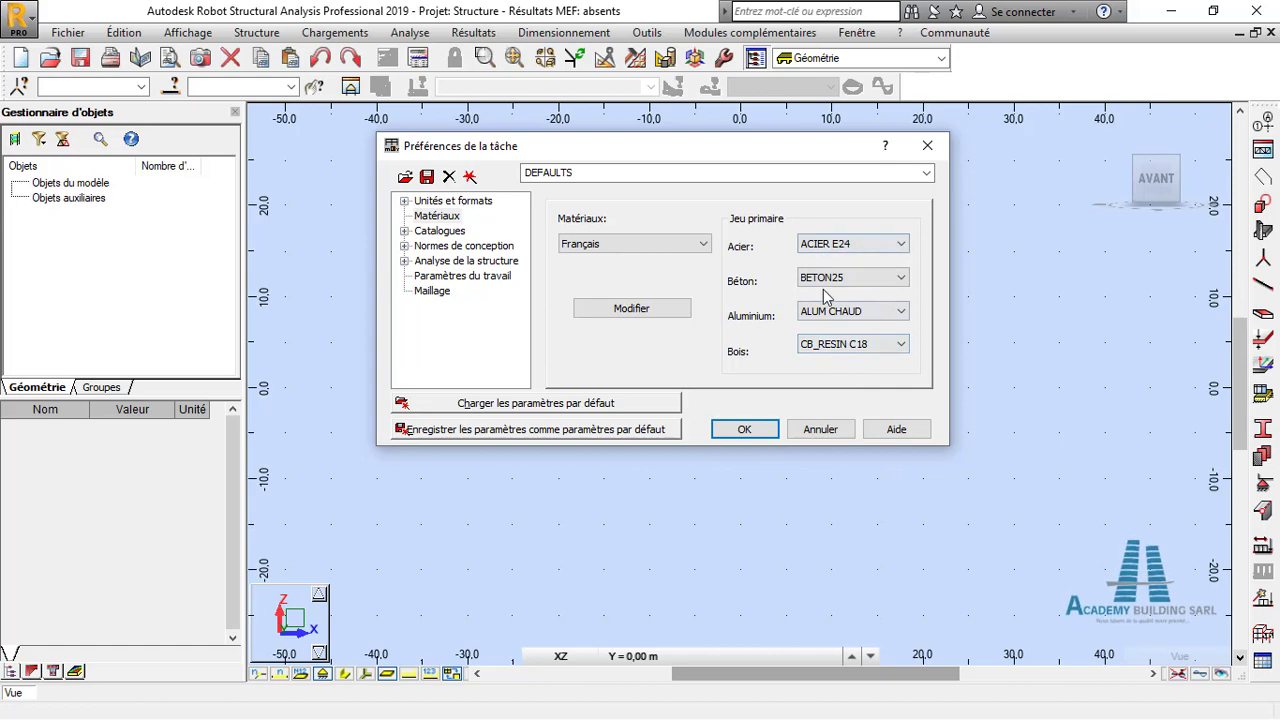
Step: Open the material definitions for the Français set and review the available steel grades
click(660, 310)
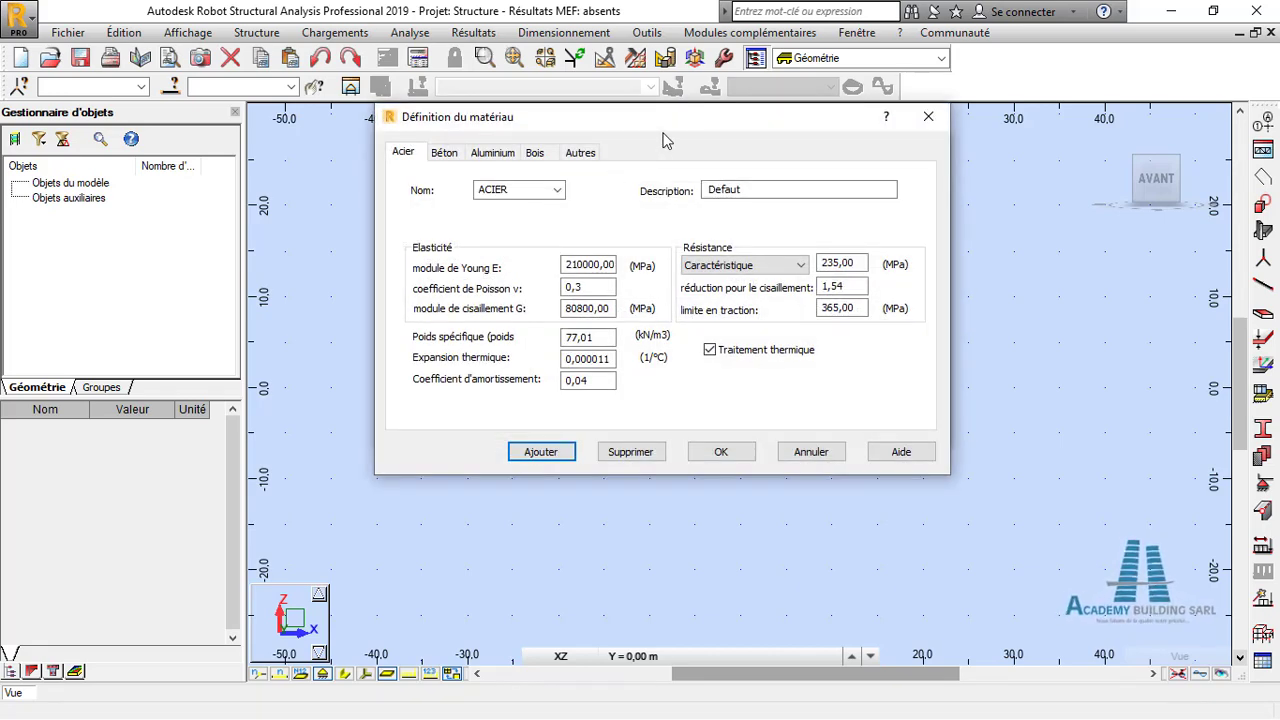
drag(659, 120, 712, 189)
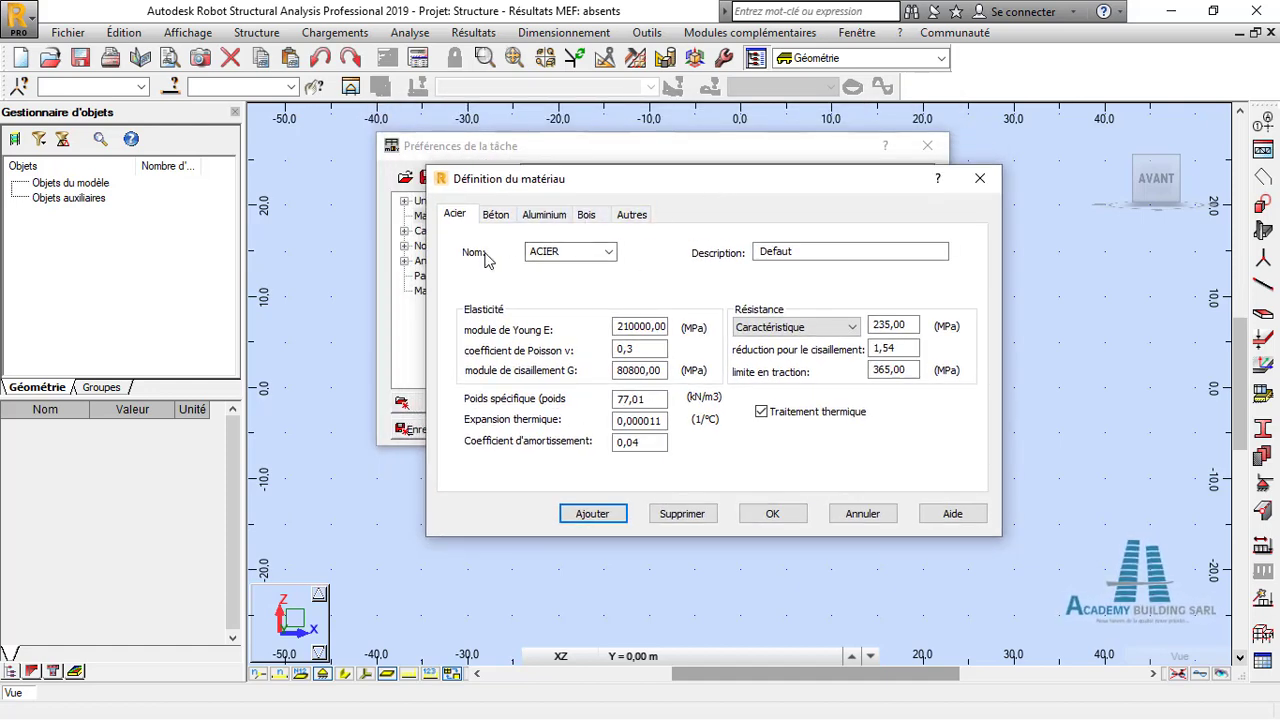
click(609, 252)
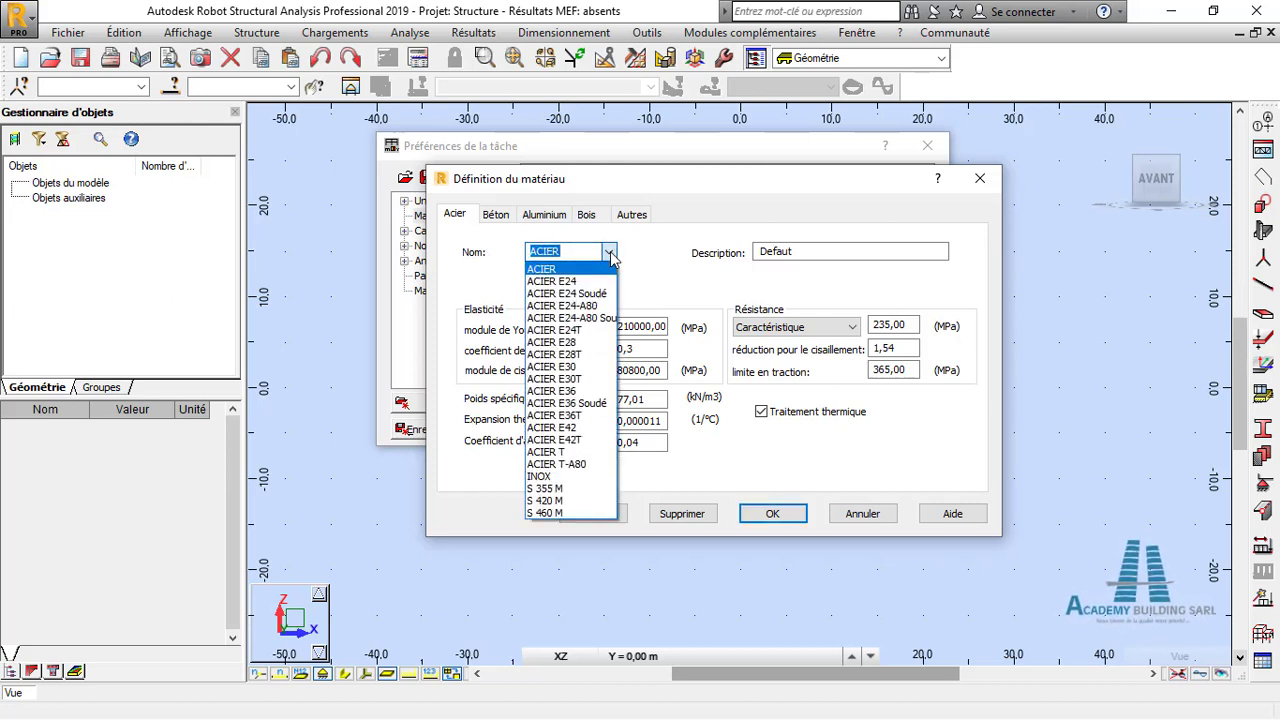
click(465, 230)
click(557, 258)
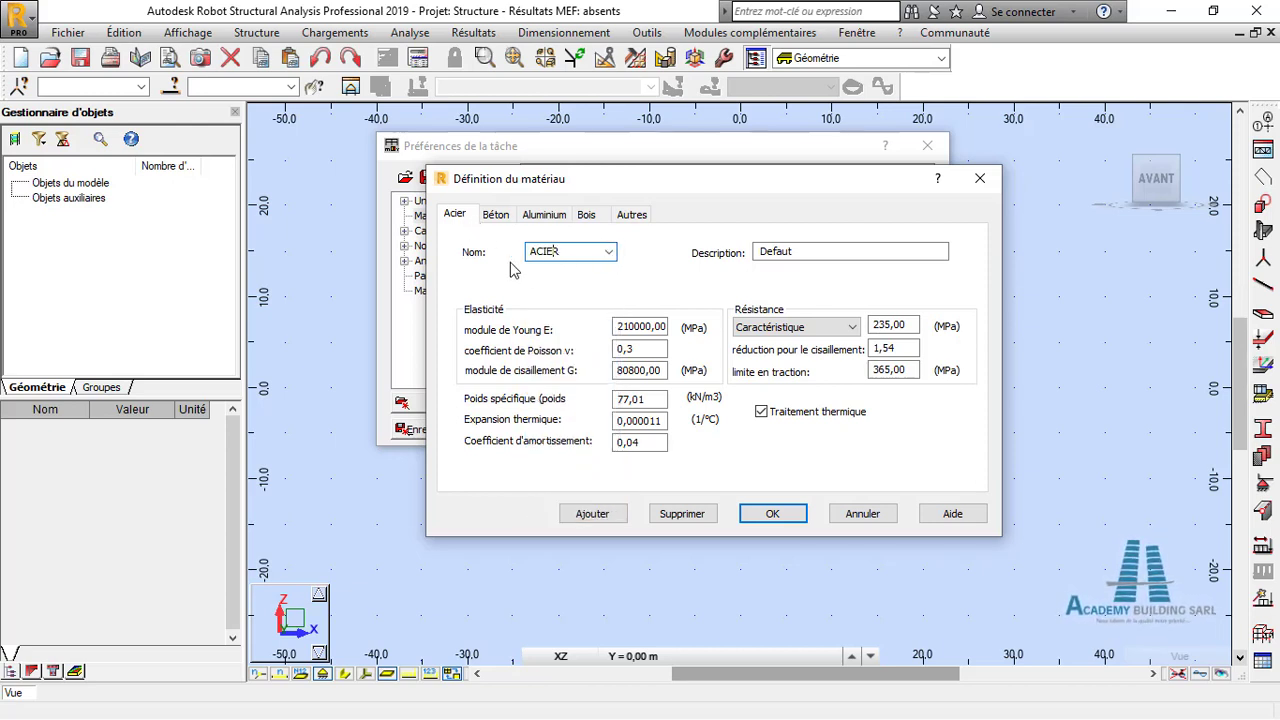
click(609, 253)
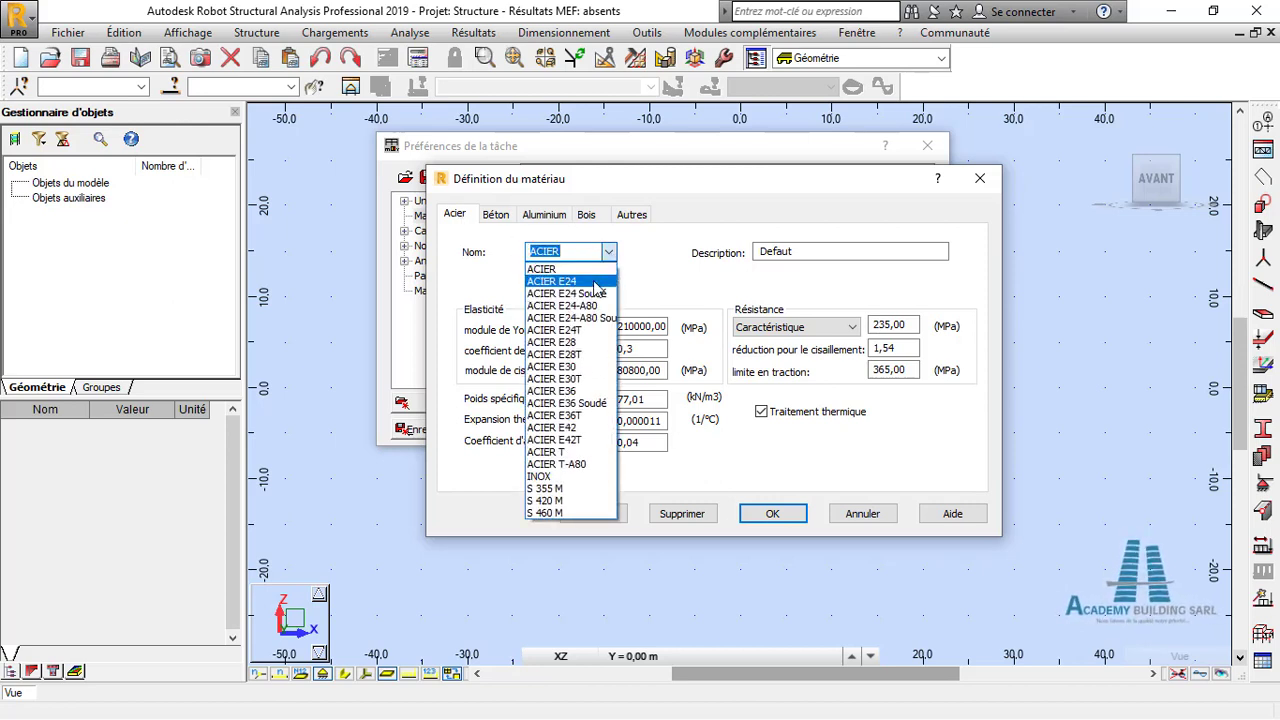
Step: Select BETON25 in the concrete definitions and examine its elasticity properties
click(495, 214)
click(495, 214)
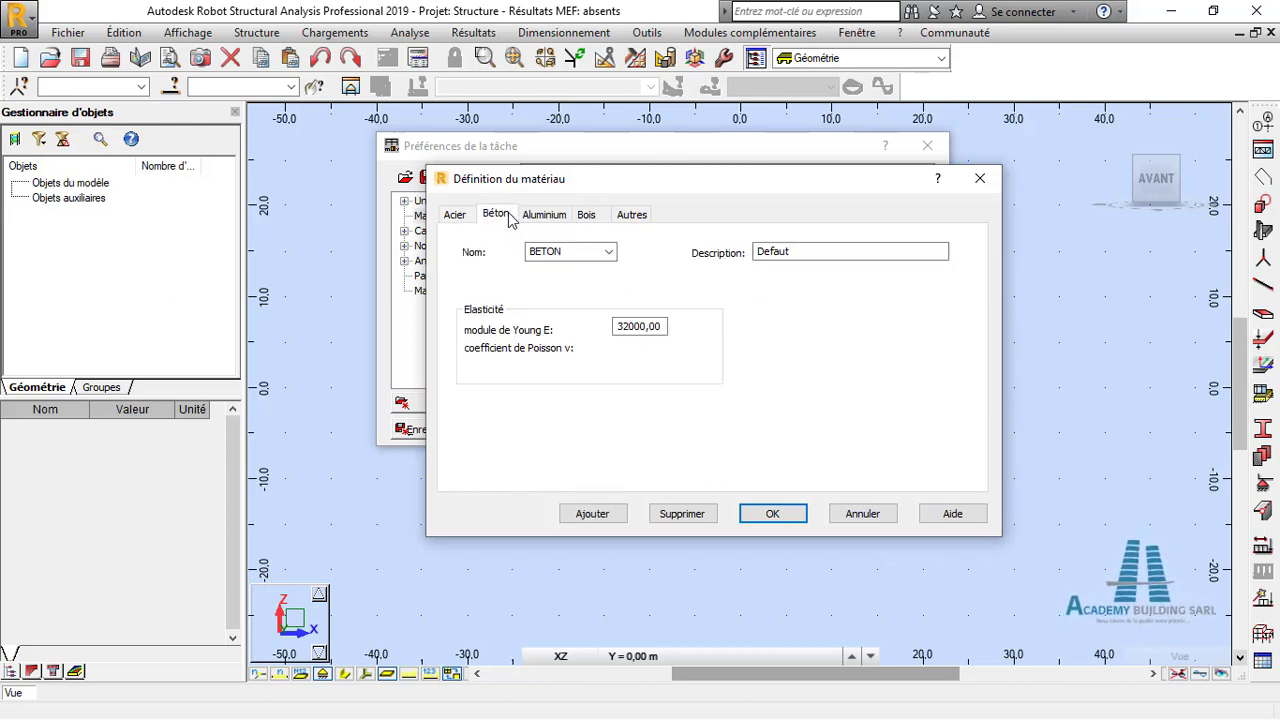
click(608, 252)
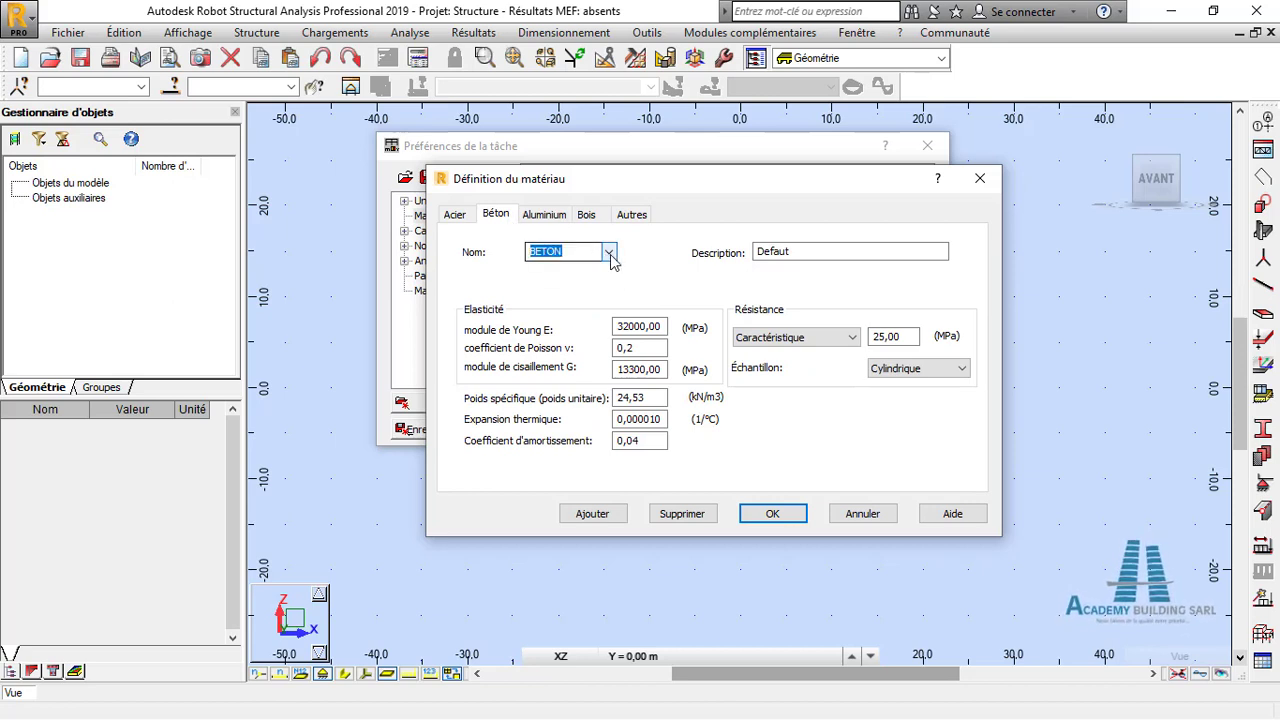
click(583, 293)
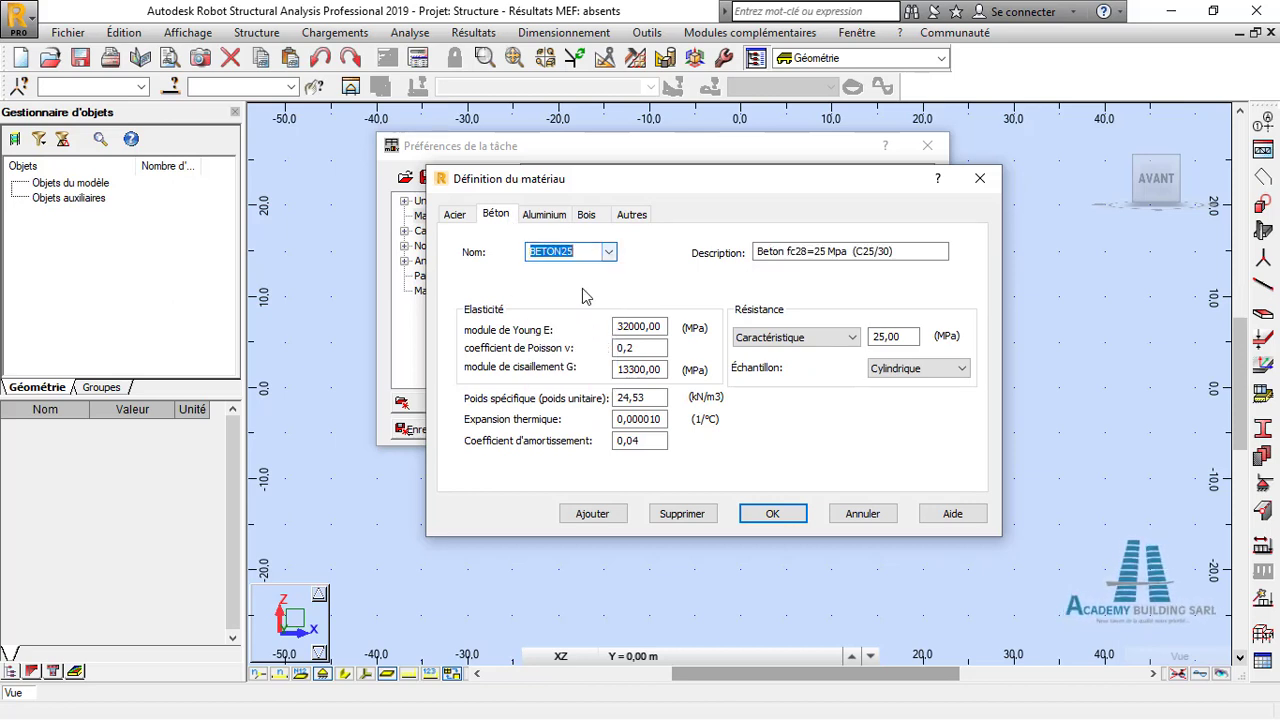
drag(676, 183, 693, 155)
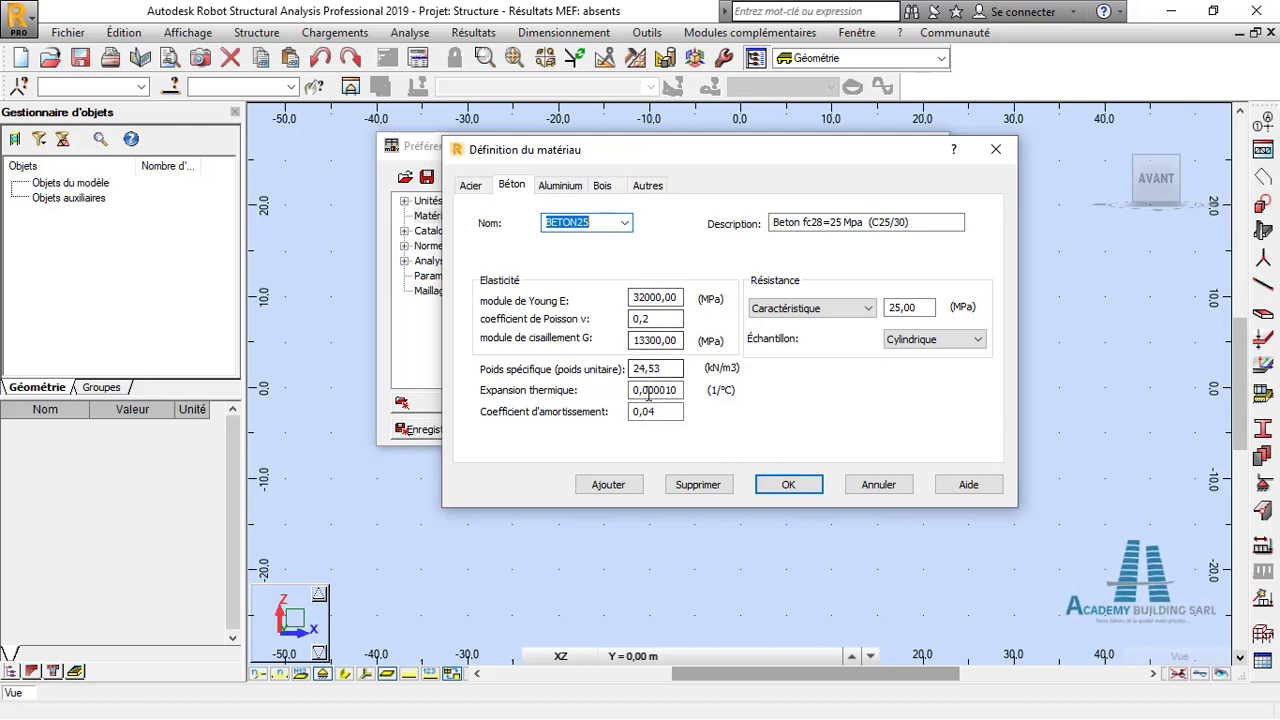
click(656, 318)
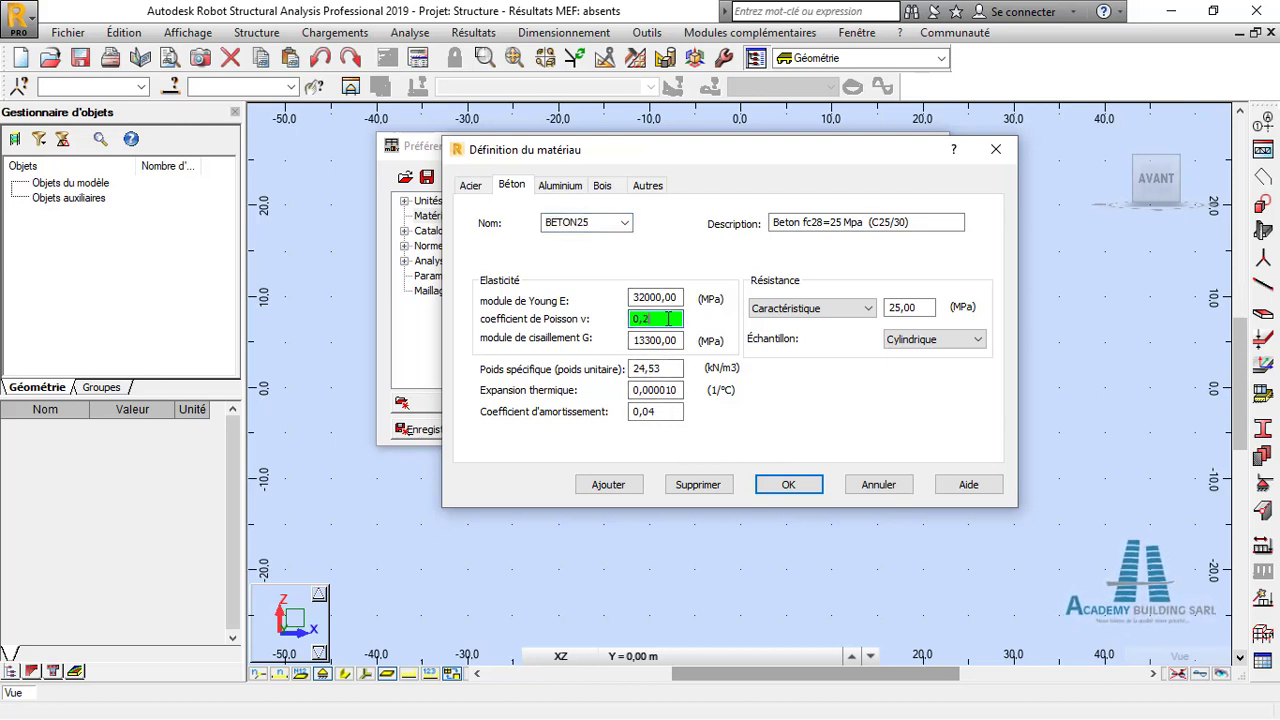
click(681, 297)
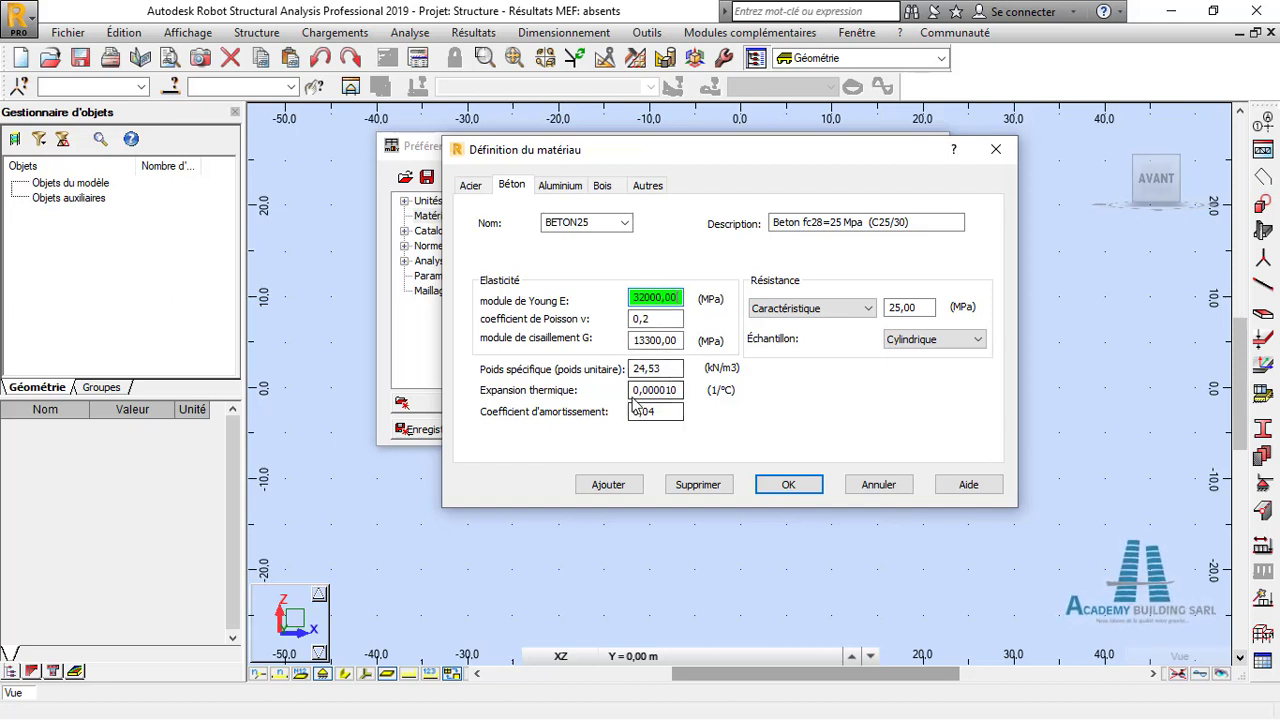
Step: Add a concrete named BETON25 MOD, based on BETON25, with a Young's modulus of 30000 MPa, and accept the material definitions
click(595, 223)
click(595, 223)
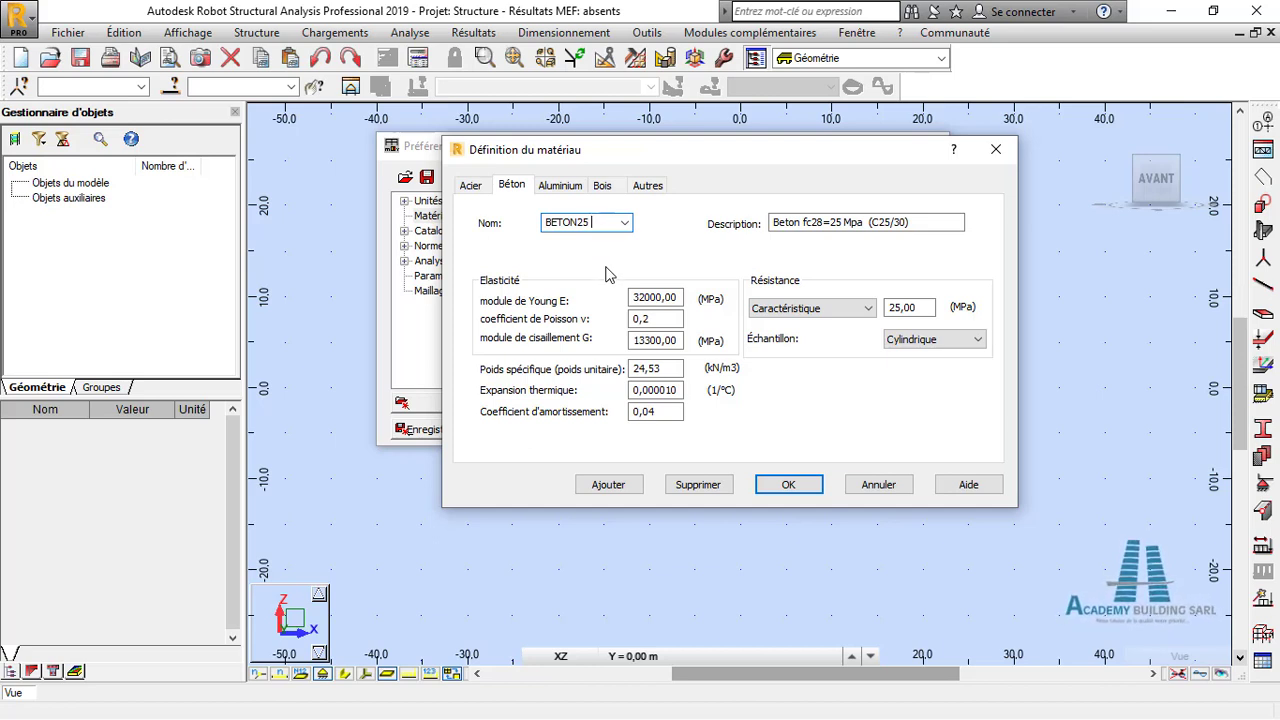
text(D)
click(679, 297)
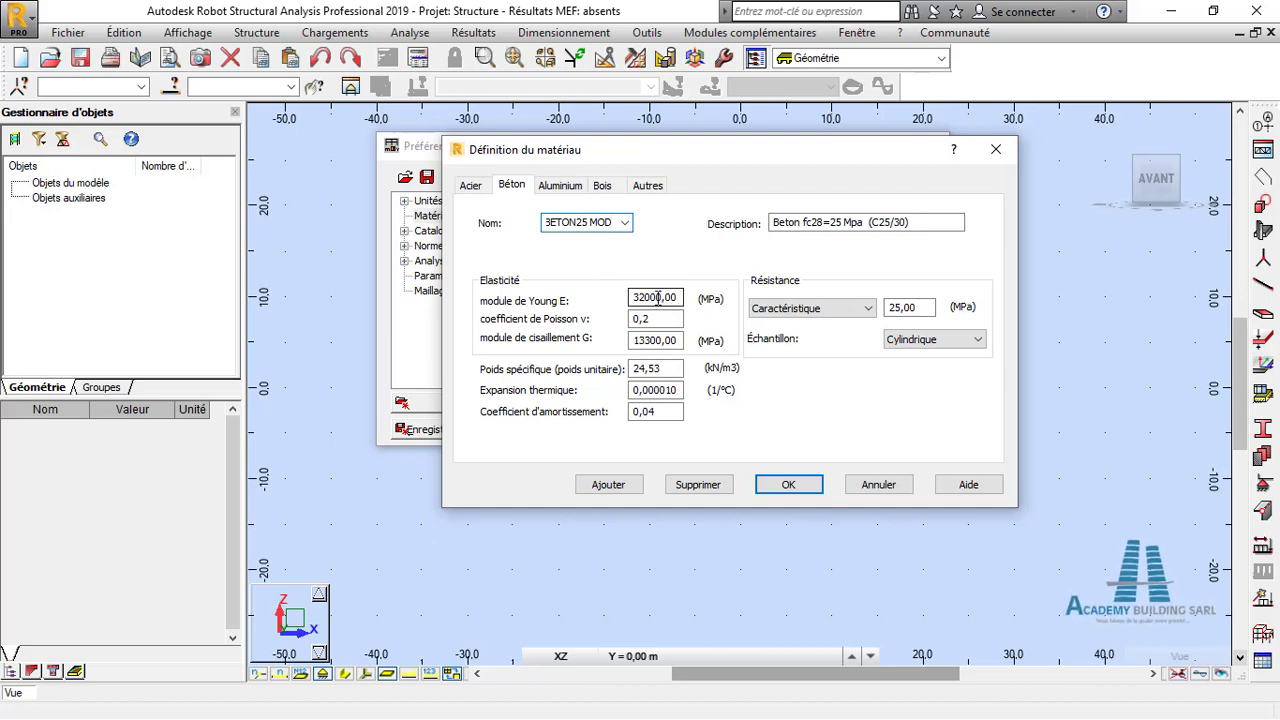
click(648, 298)
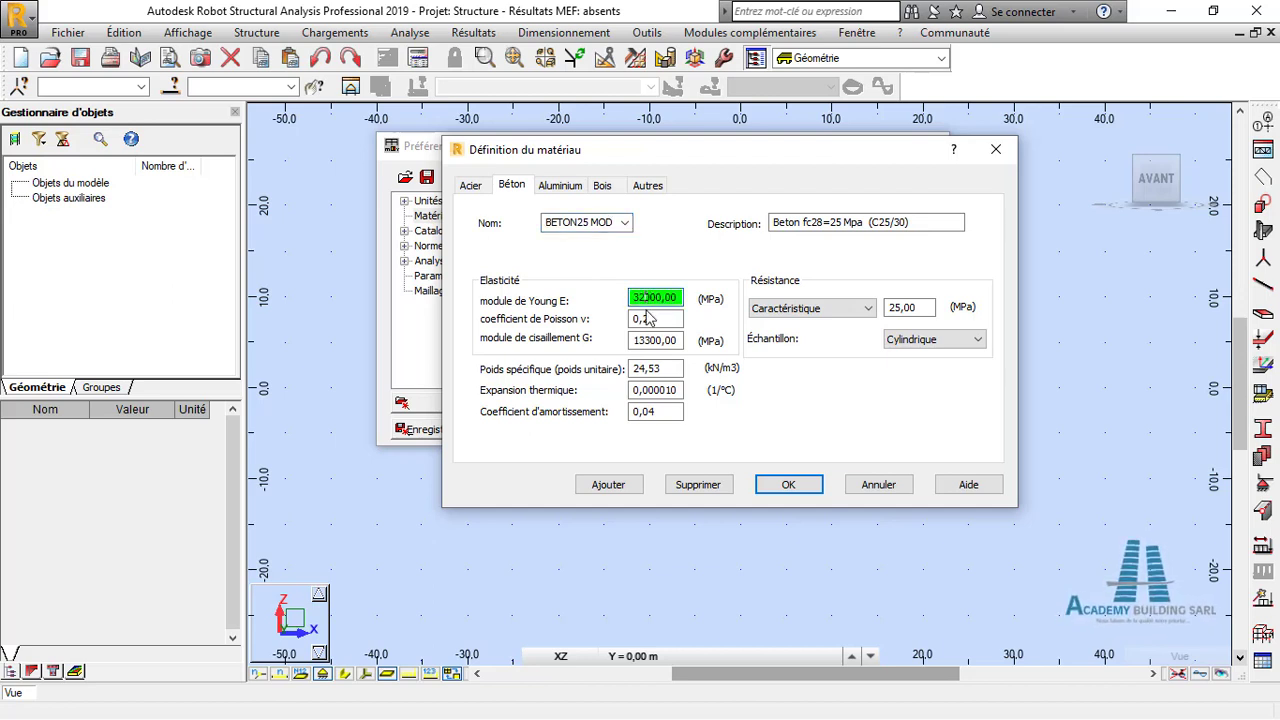
key(BackSpace)
text(0)
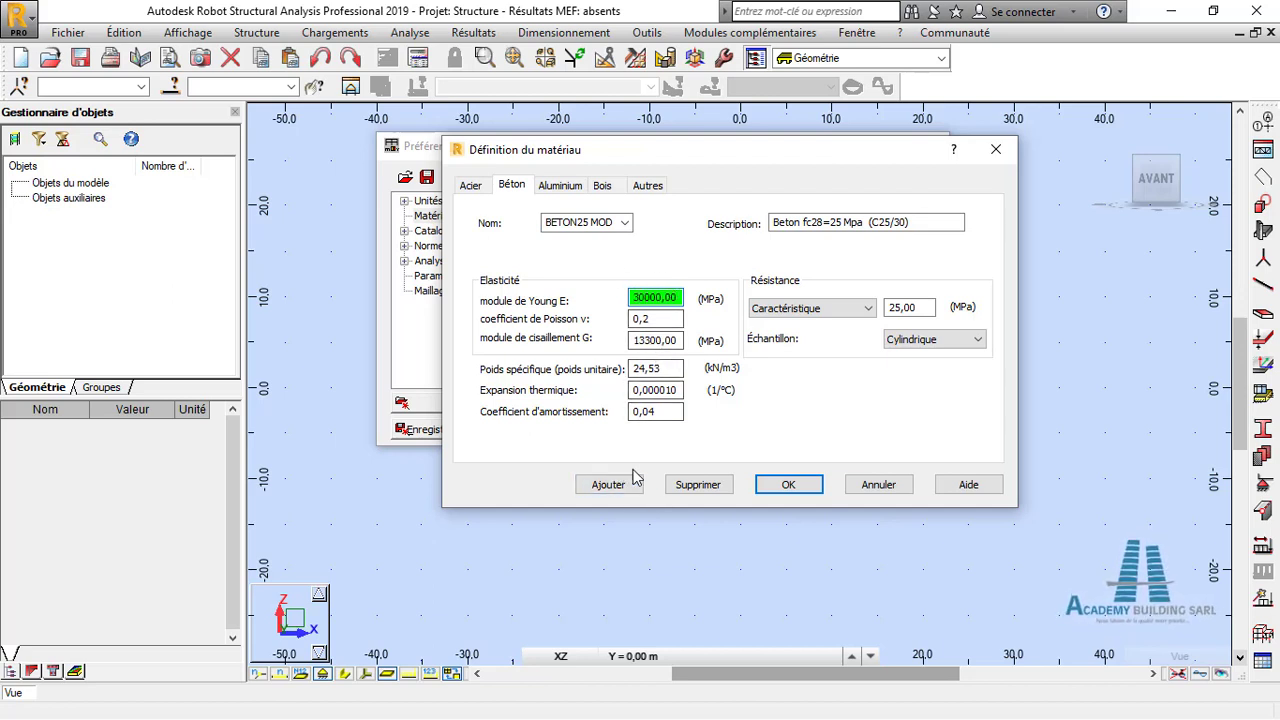
click(609, 494)
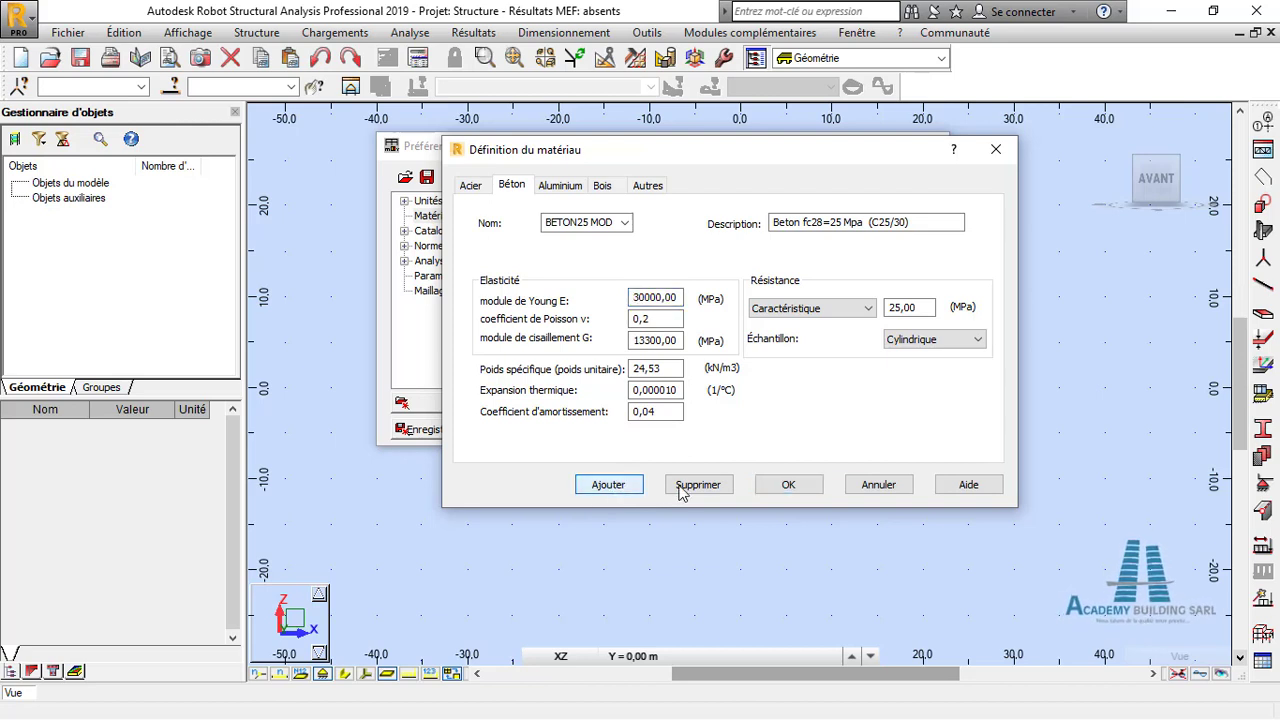
click(786, 484)
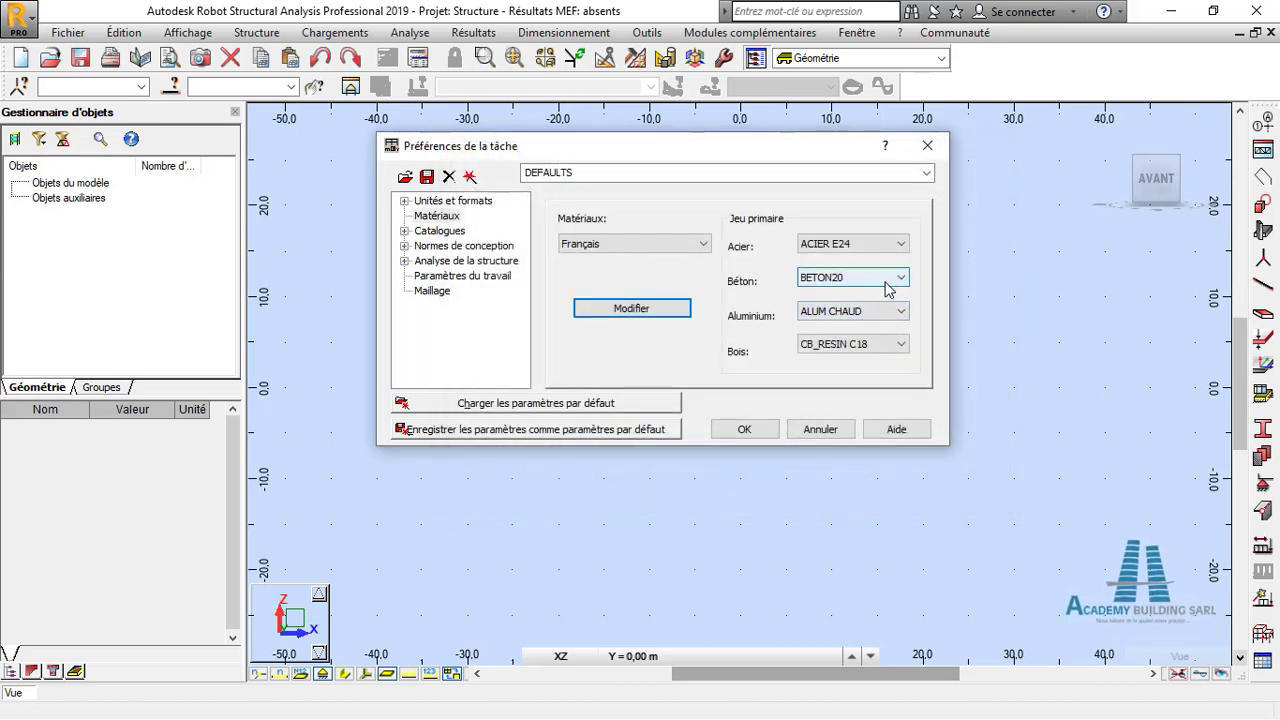
Step: Try BETON25 MOD as the primary concrete, ending on BETON25
click(899, 280)
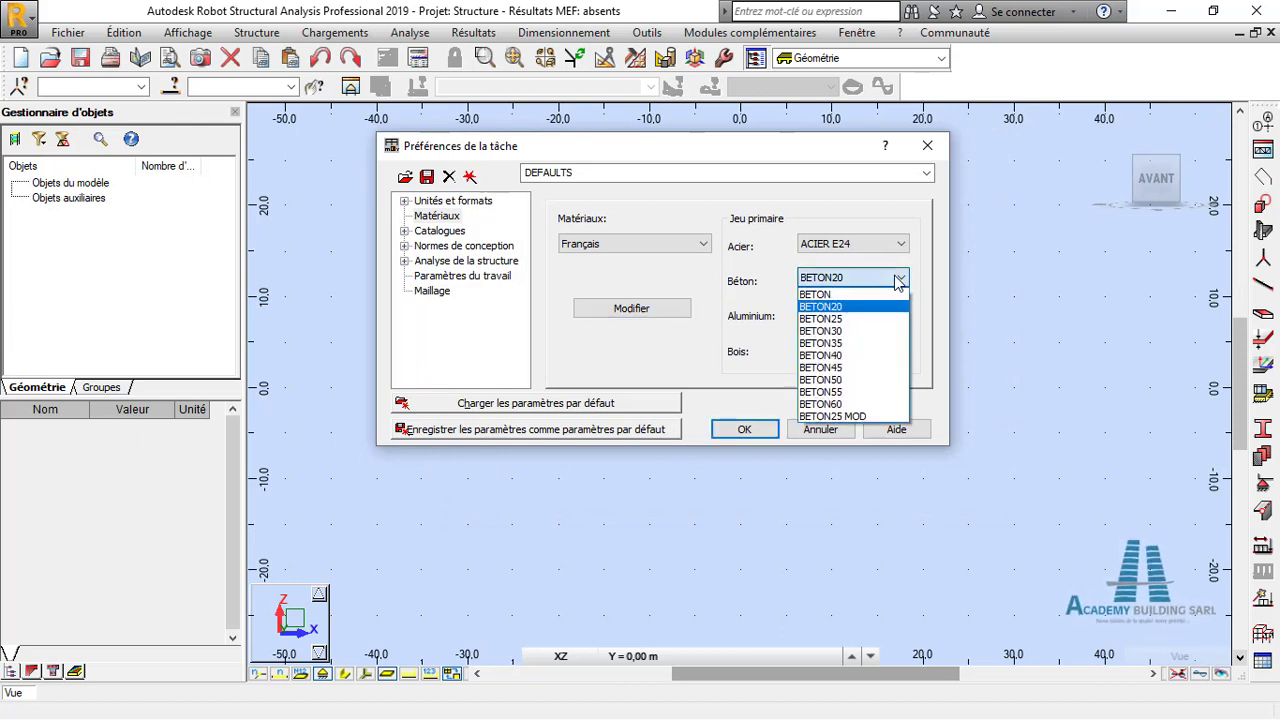
click(875, 417)
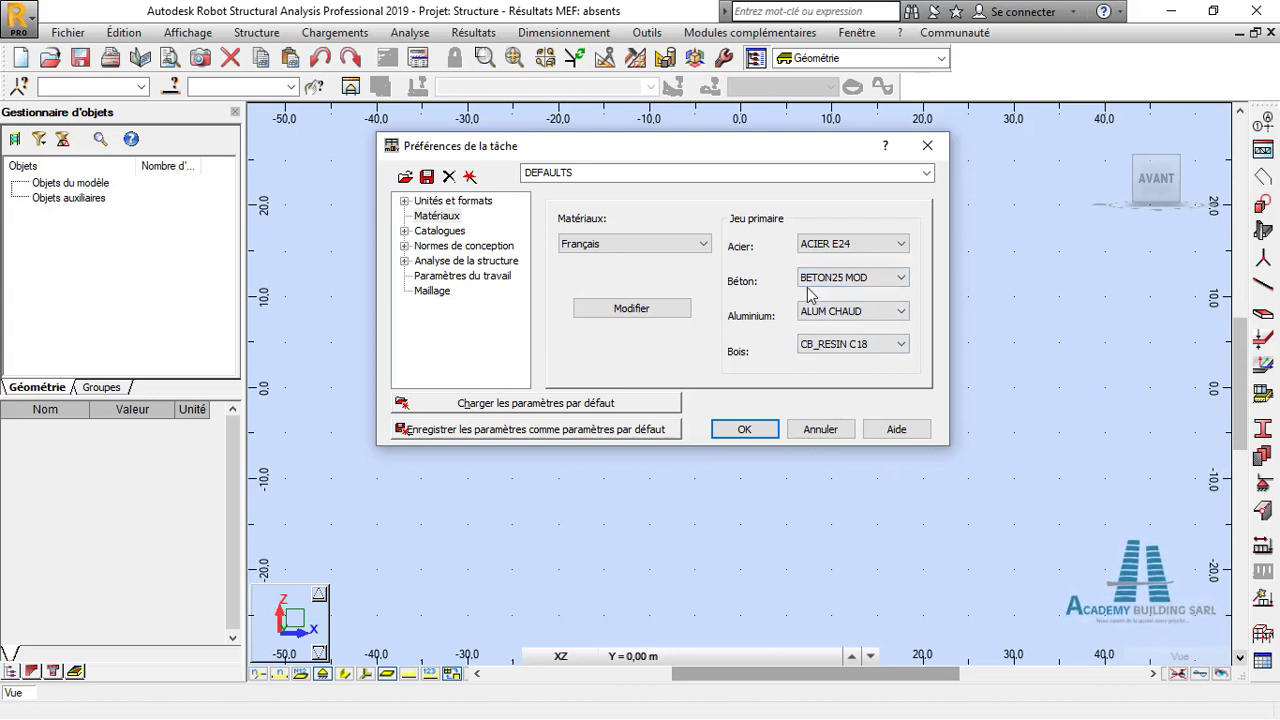
click(901, 279)
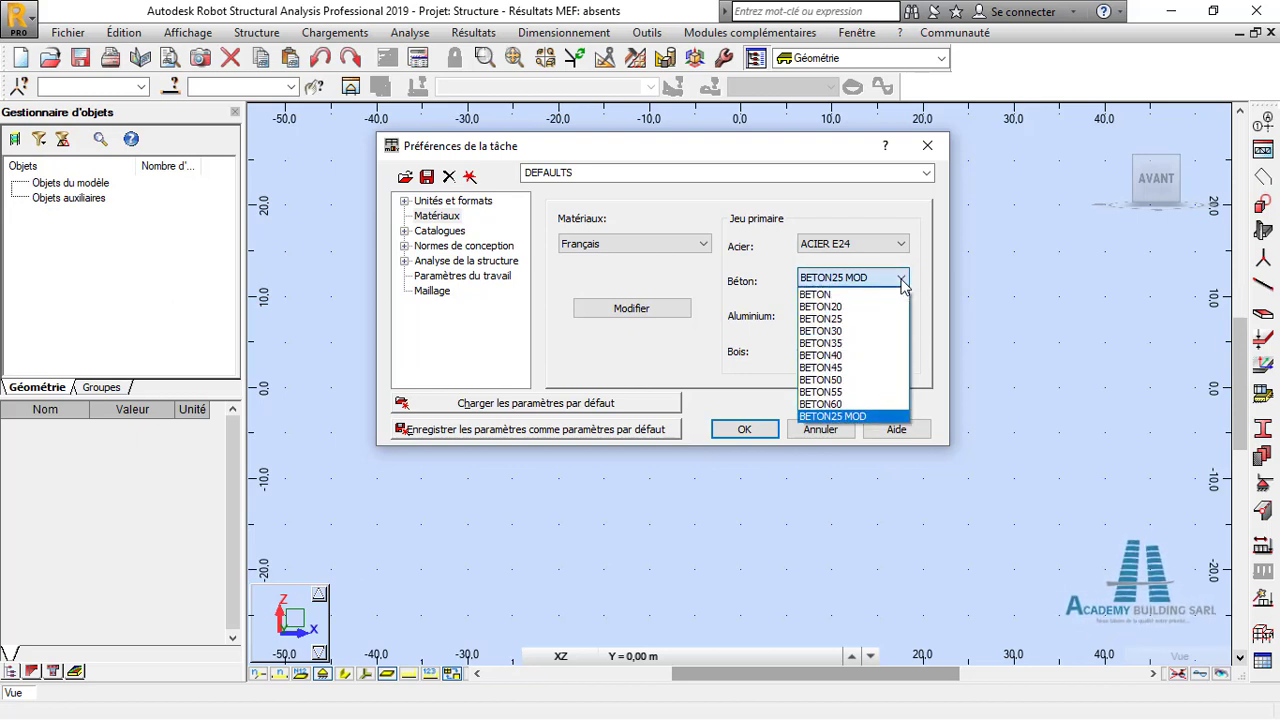
click(902, 282)
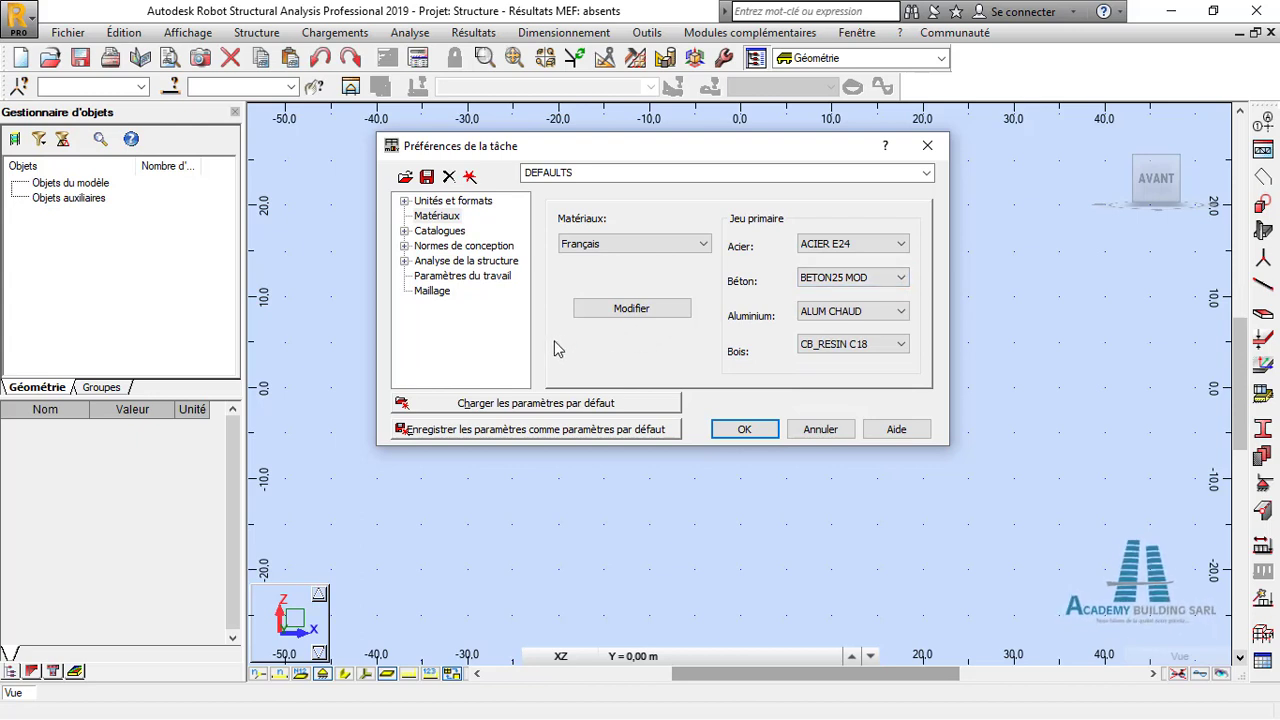
click(806, 278)
click(855, 331)
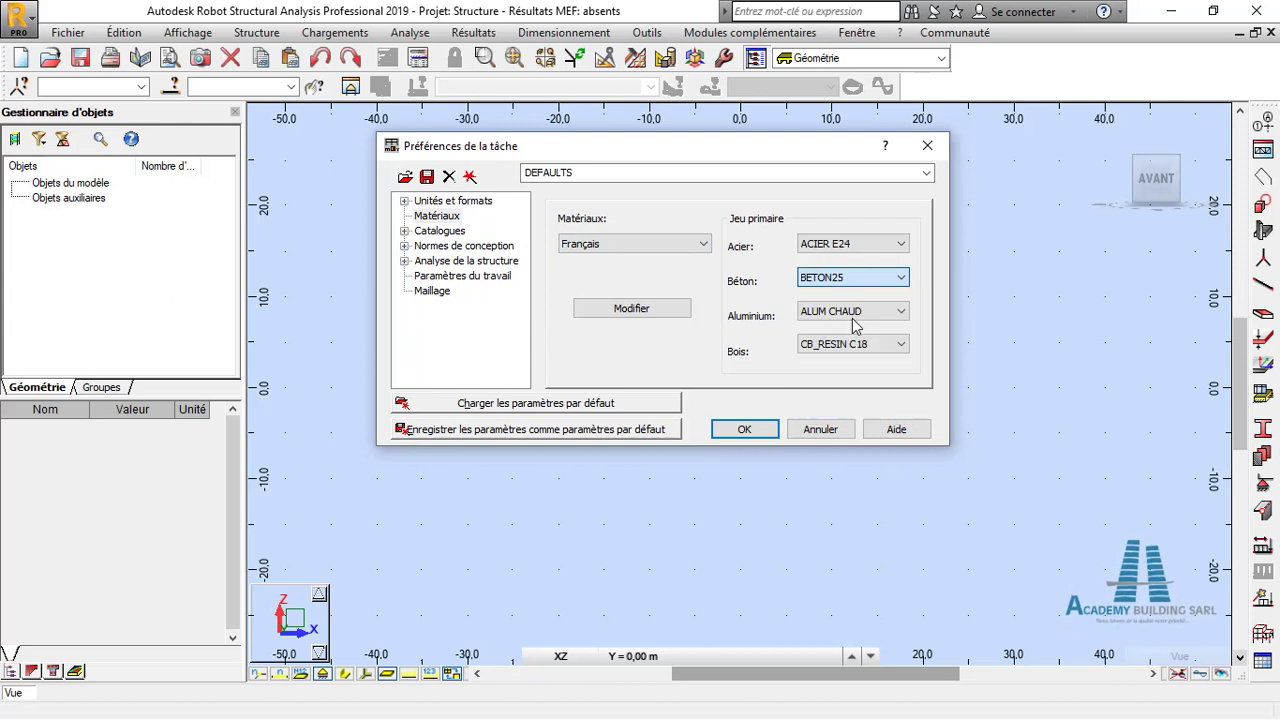
Step: Review the steel and timber profile catalogues and the additional ones that can be declared, without adding any
click(412, 231)
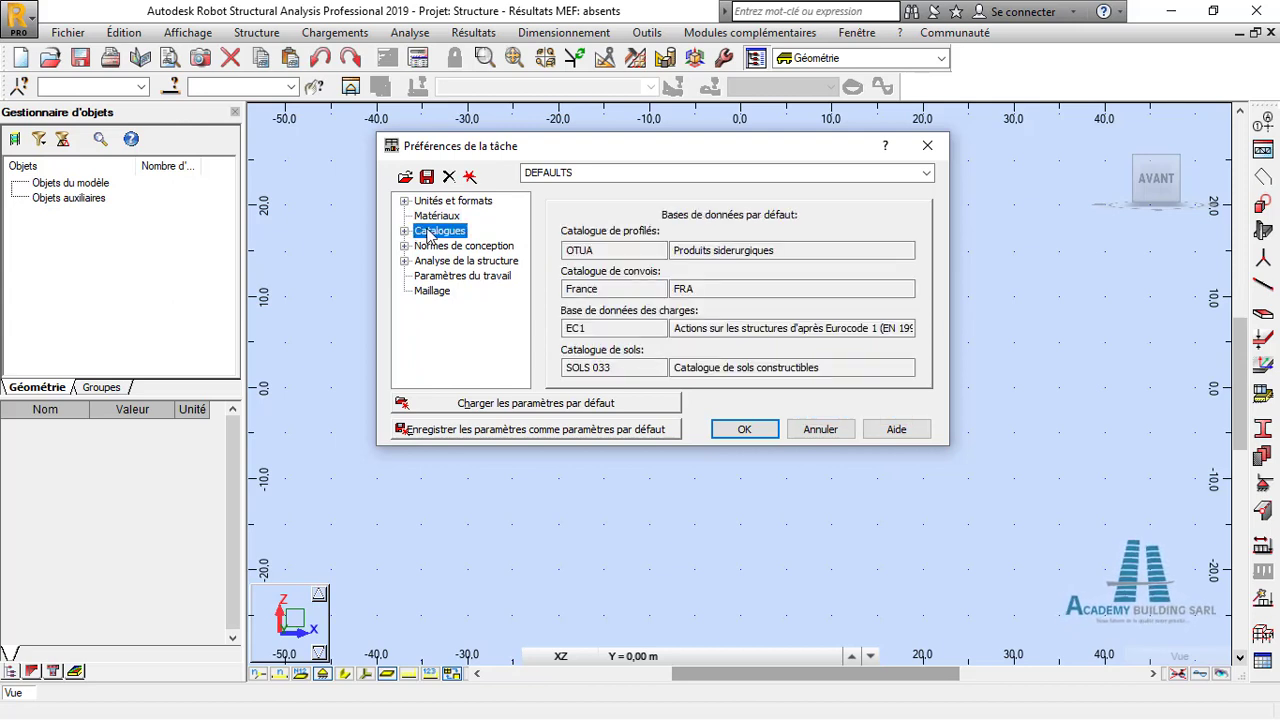
click(404, 231)
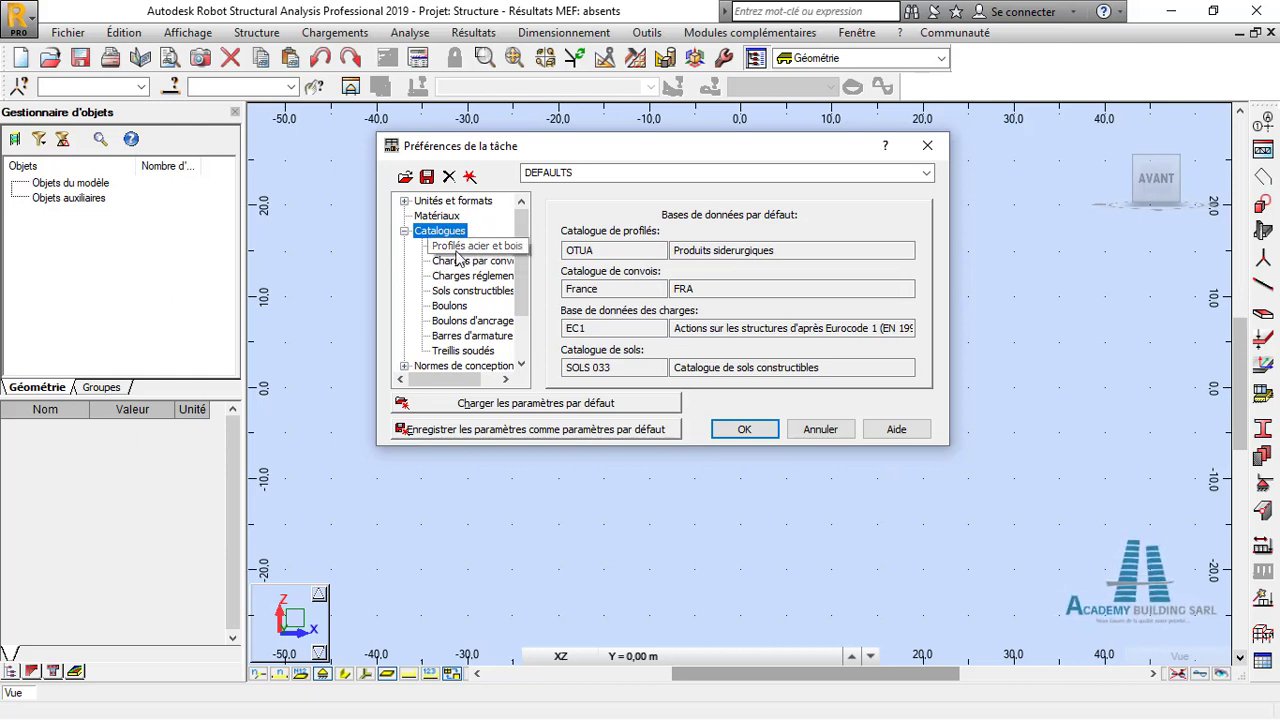
click(463, 248)
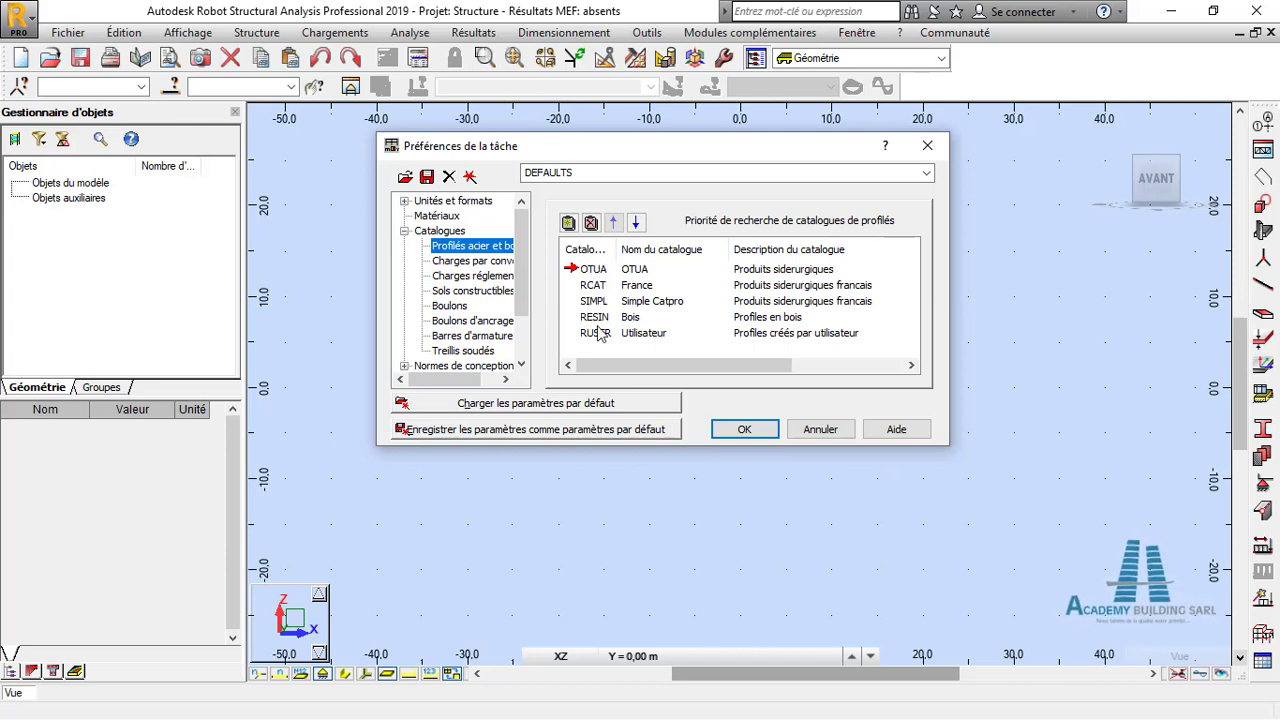
click(568, 224)
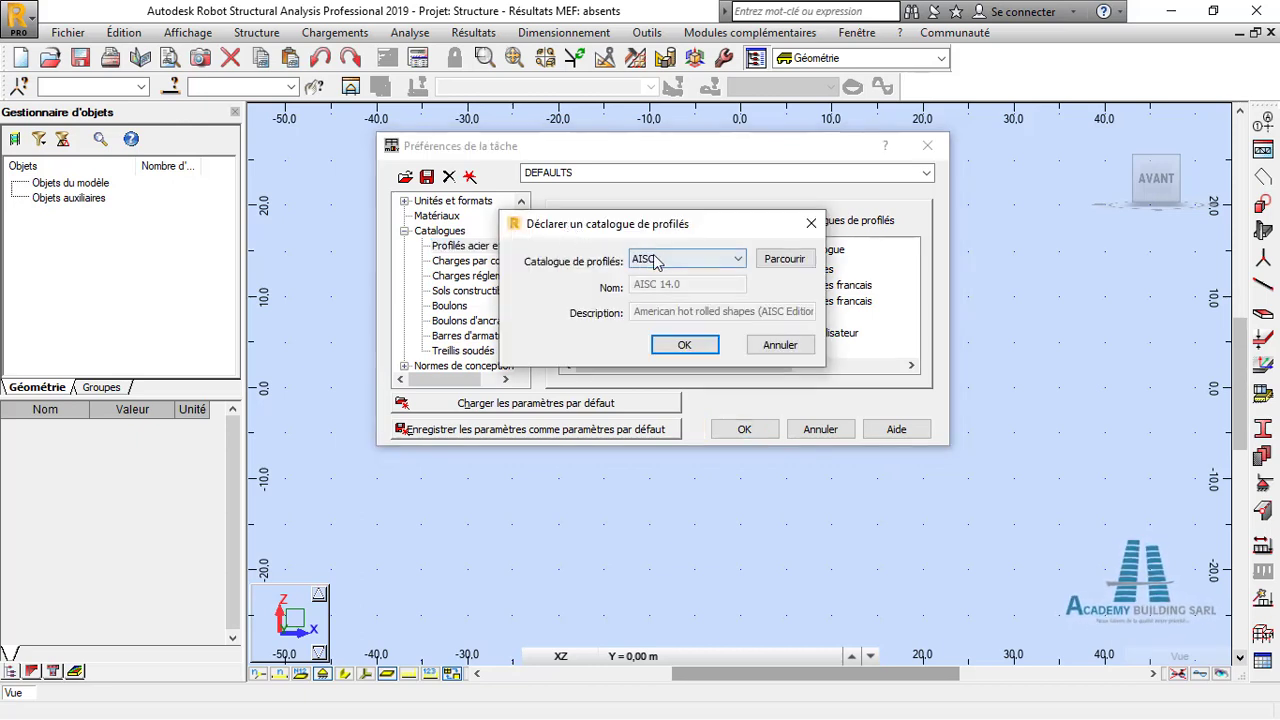
click(655, 260)
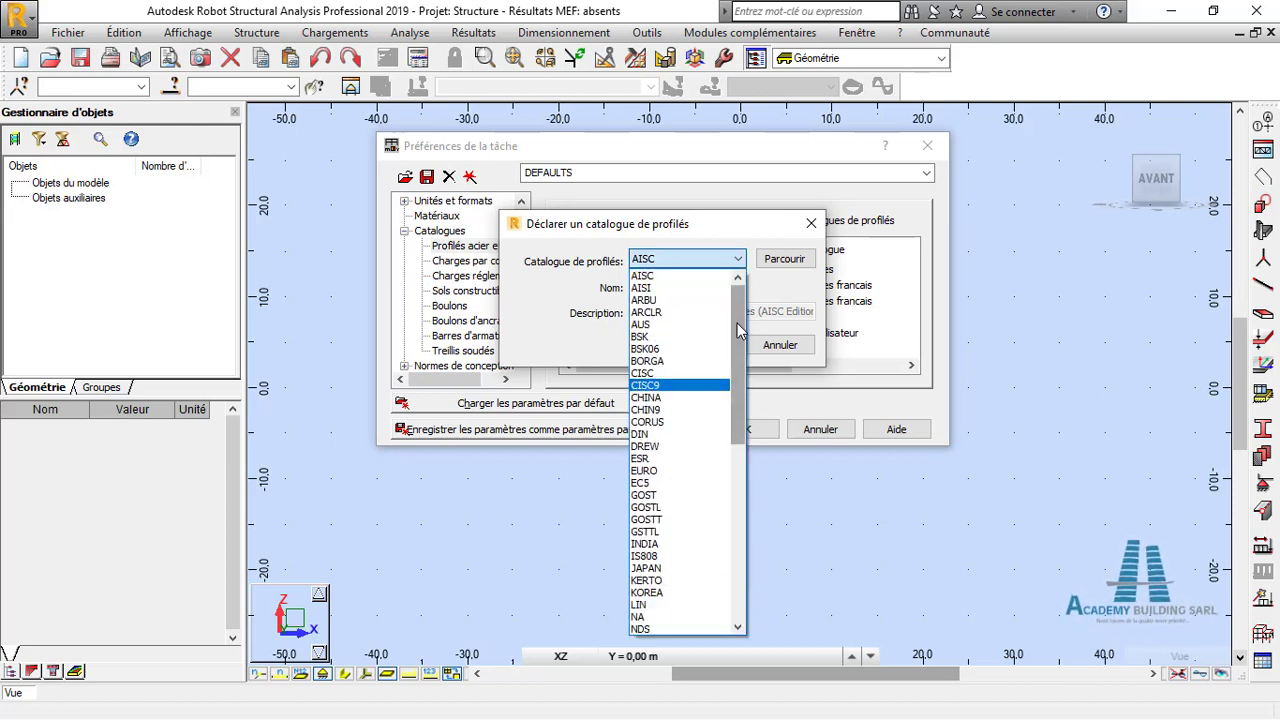
mouse_move(739, 330)
mouse_down()
mouse_move(740, 542)
mouse_move(728, 330)
mouse_move(757, 560)
mouse_move(733, 325)
mouse_up()
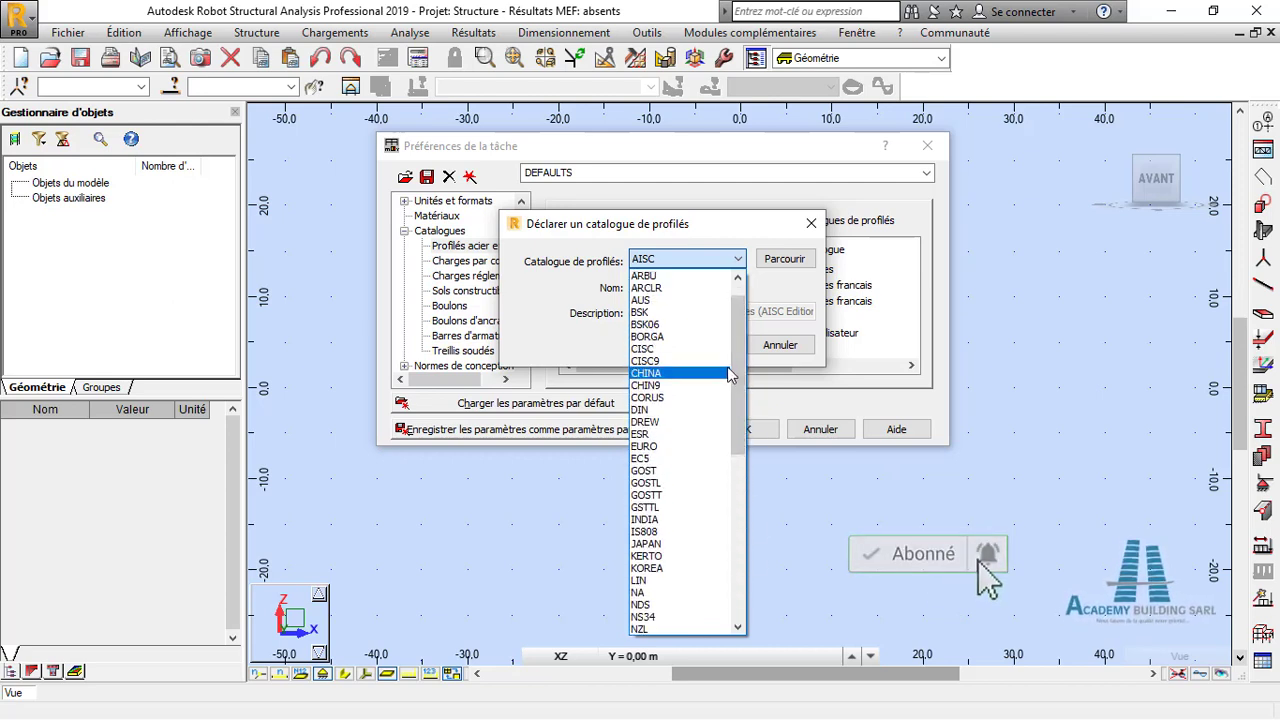
scroll(731, 374, up, 2)
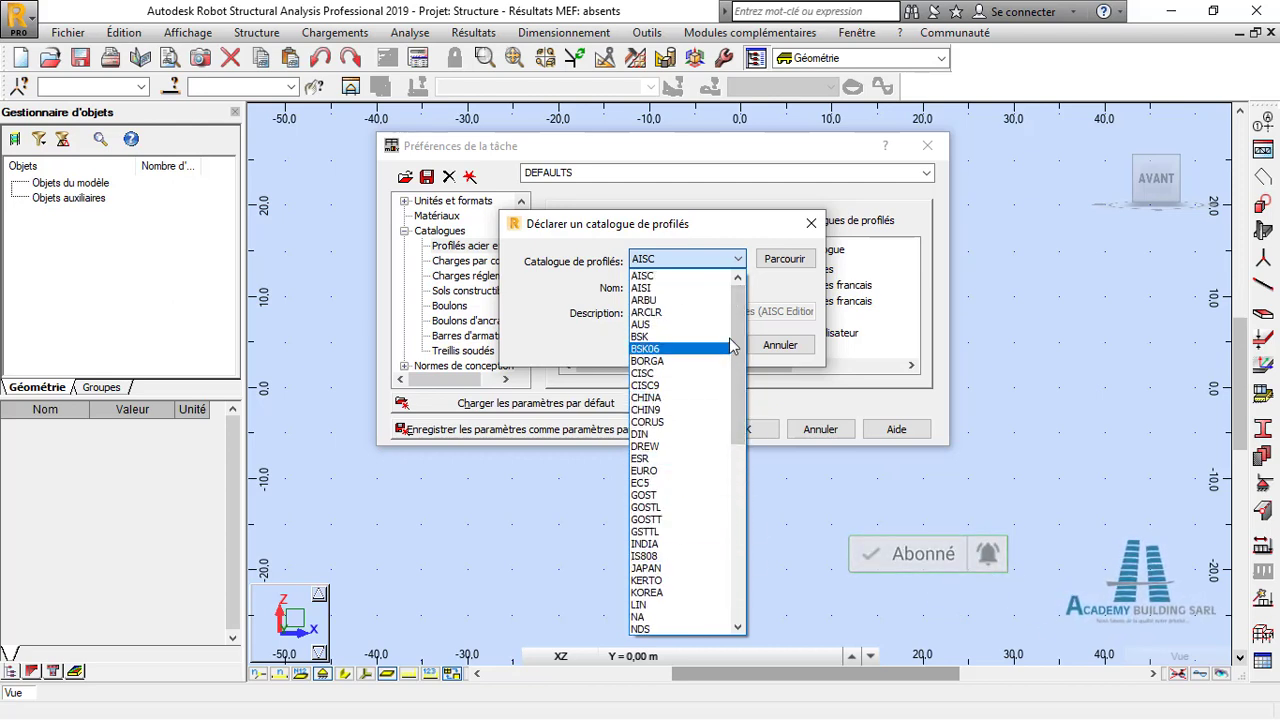
click(755, 287)
click(811, 224)
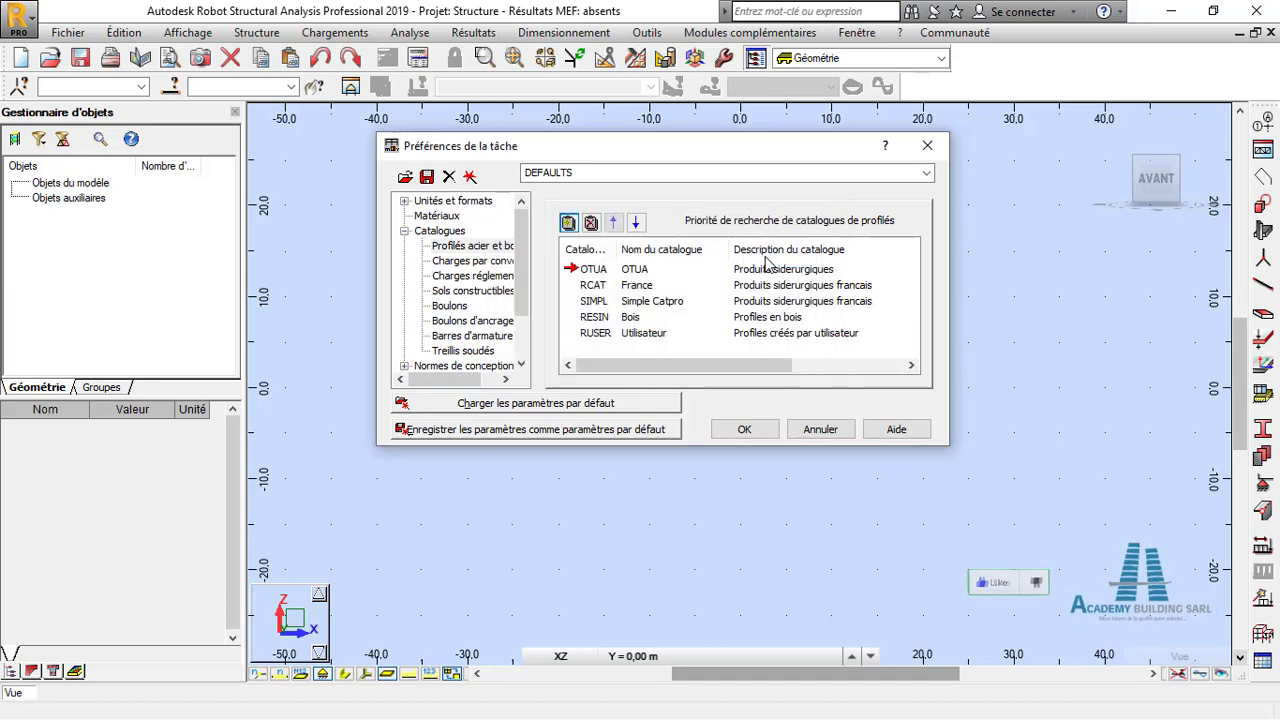
Step: Look at the convoy load catalogues and dismiss the new catalogue dialog
click(470, 260)
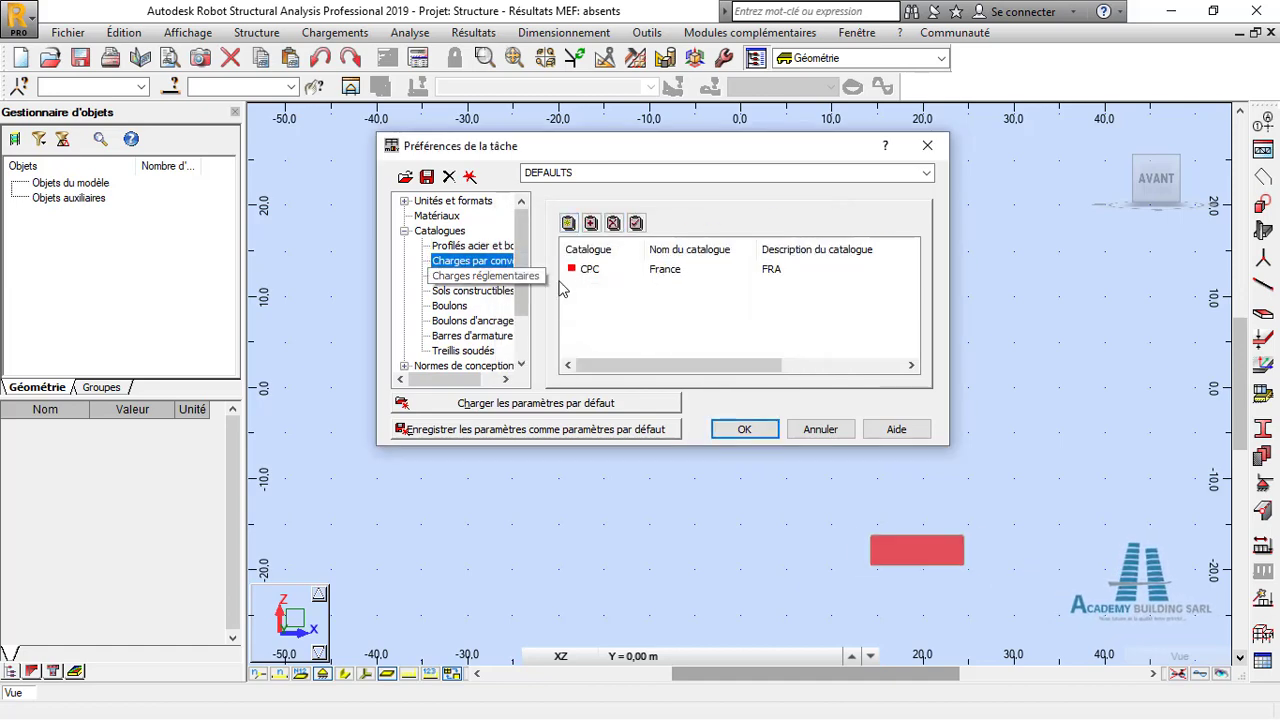
click(568, 222)
key(Escape)
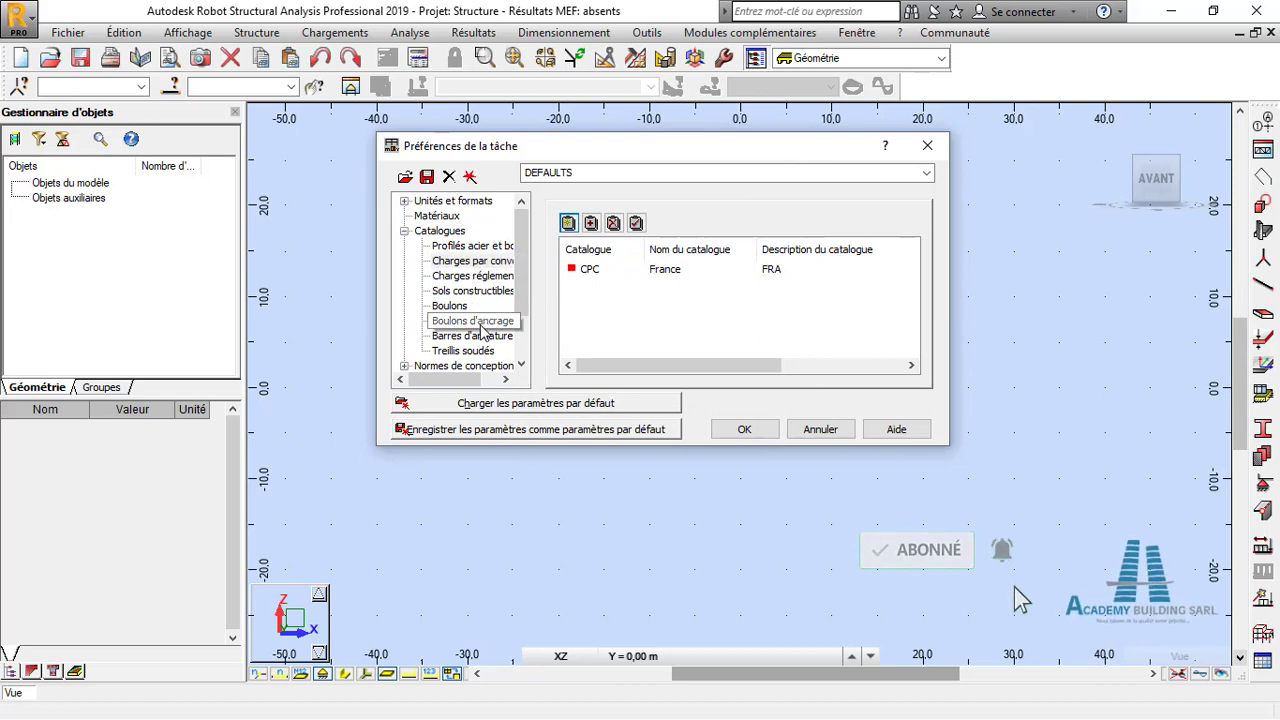
Step: Review the code-based load catalogues and the additional ones available to declare, closing the list without adding any
click(485, 280)
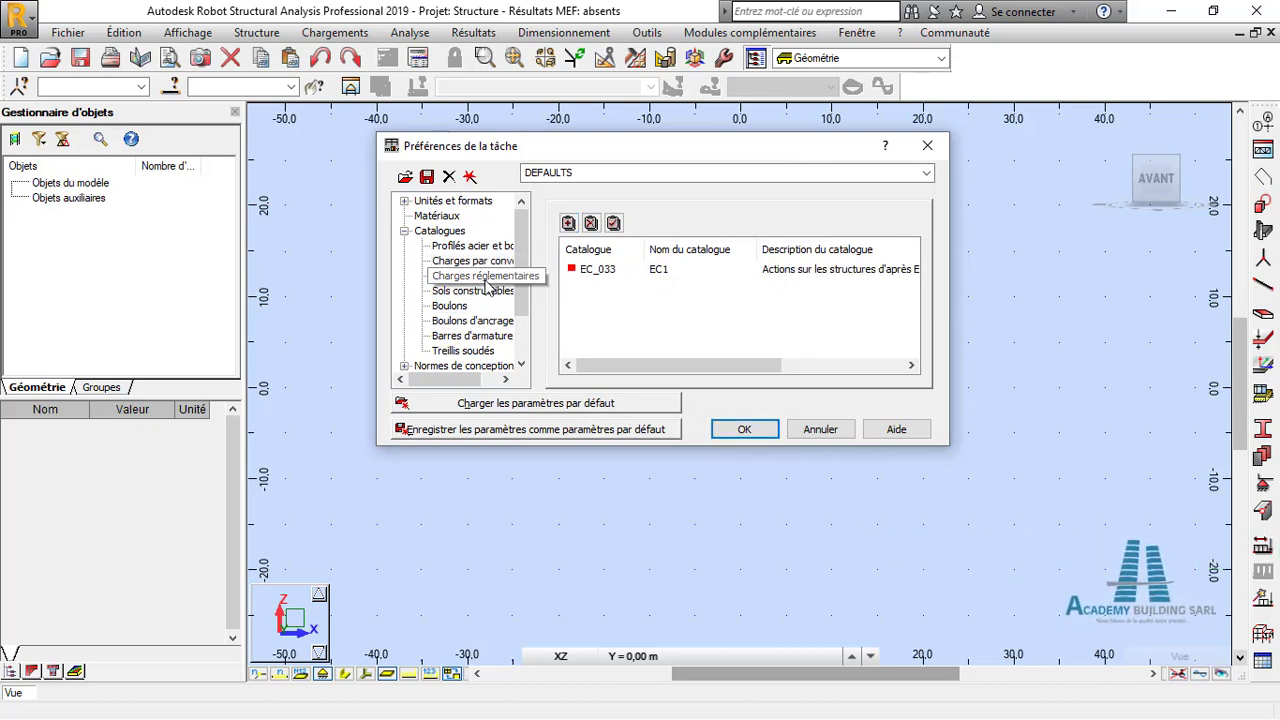
click(568, 223)
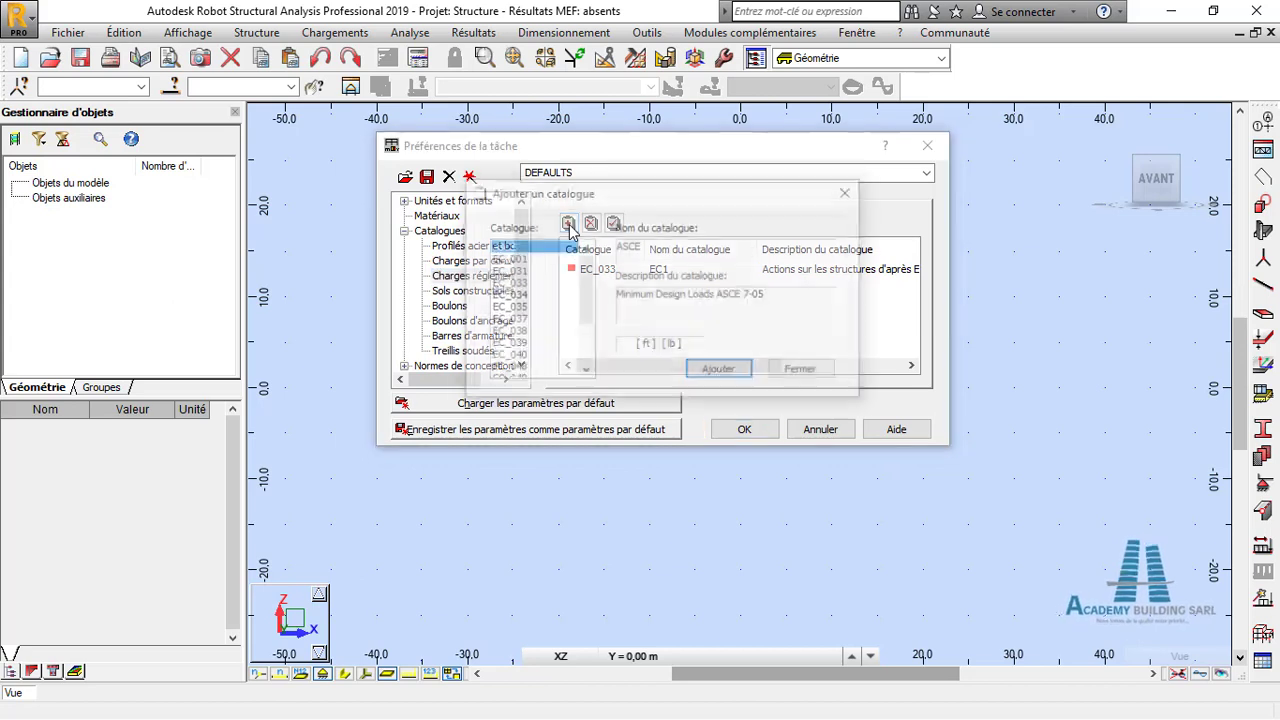
scroll(528, 310, down, 2)
scroll(530, 328, up, 1)
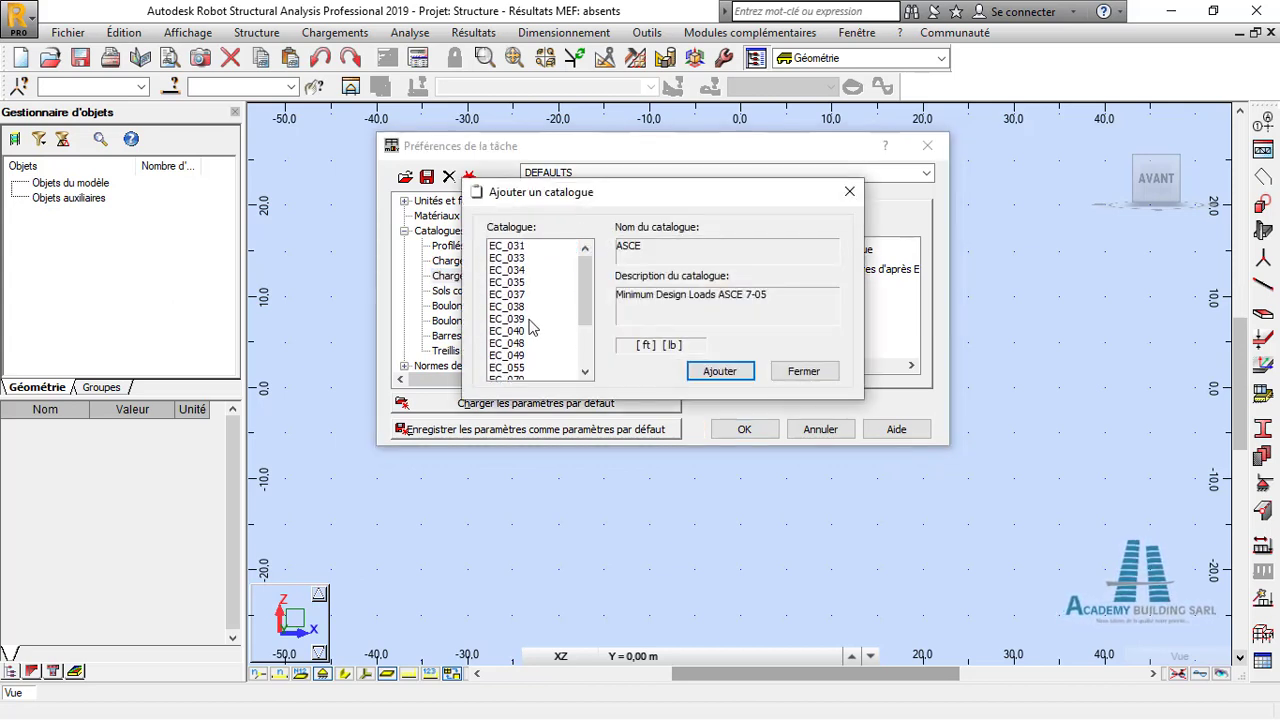
scroll(533, 327, up, 2)
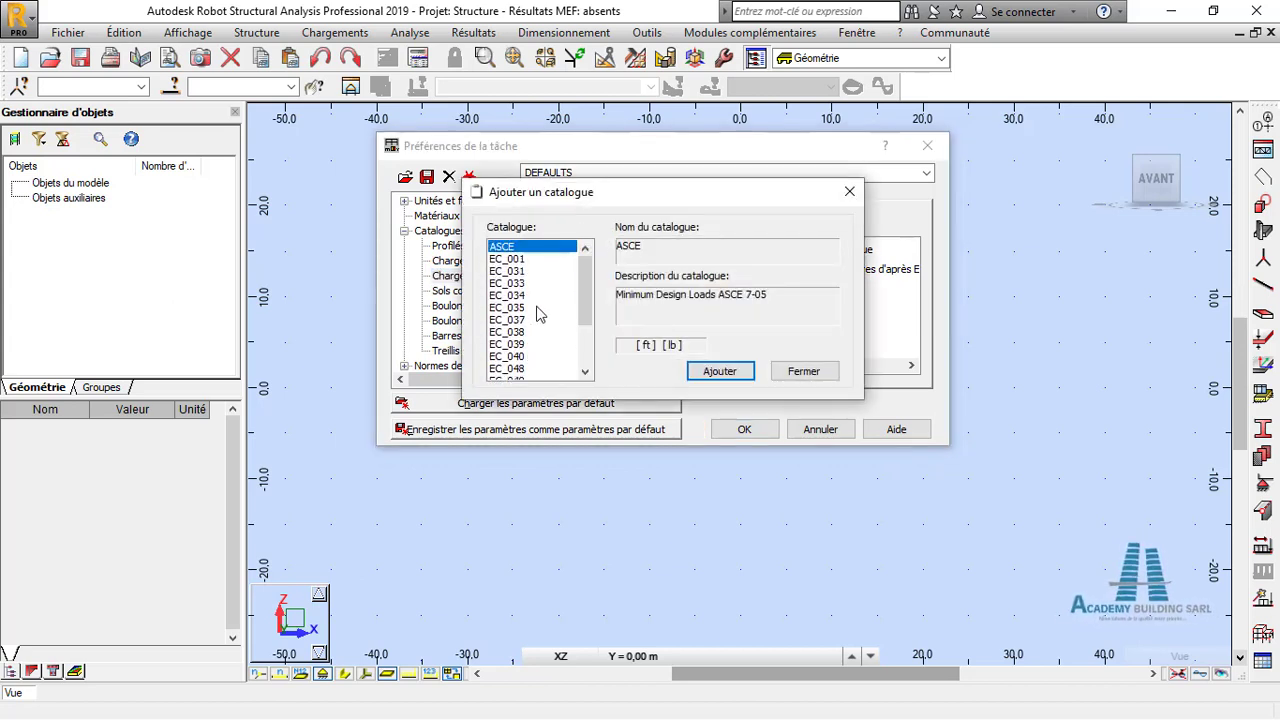
click(849, 191)
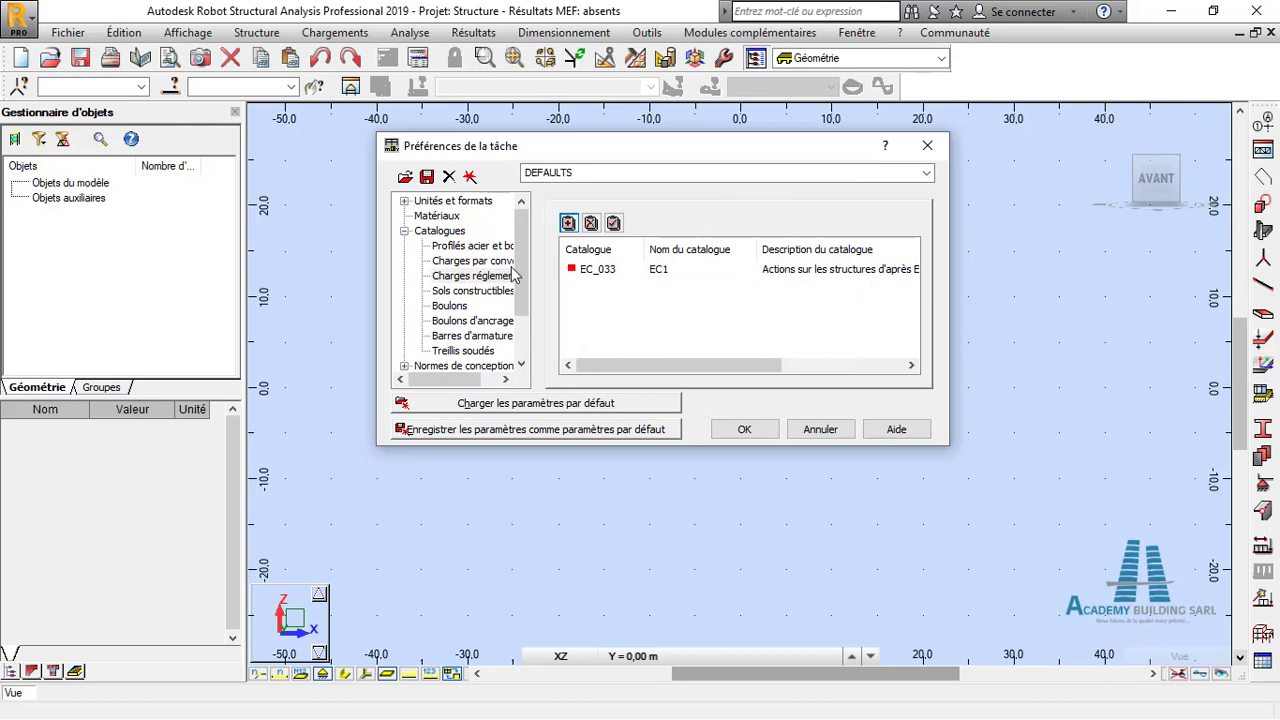
Step: In the design codes, add ACI 318-08 (Etats Unis) to the available reinforced concrete codes and accept it as the current one
click(404, 231)
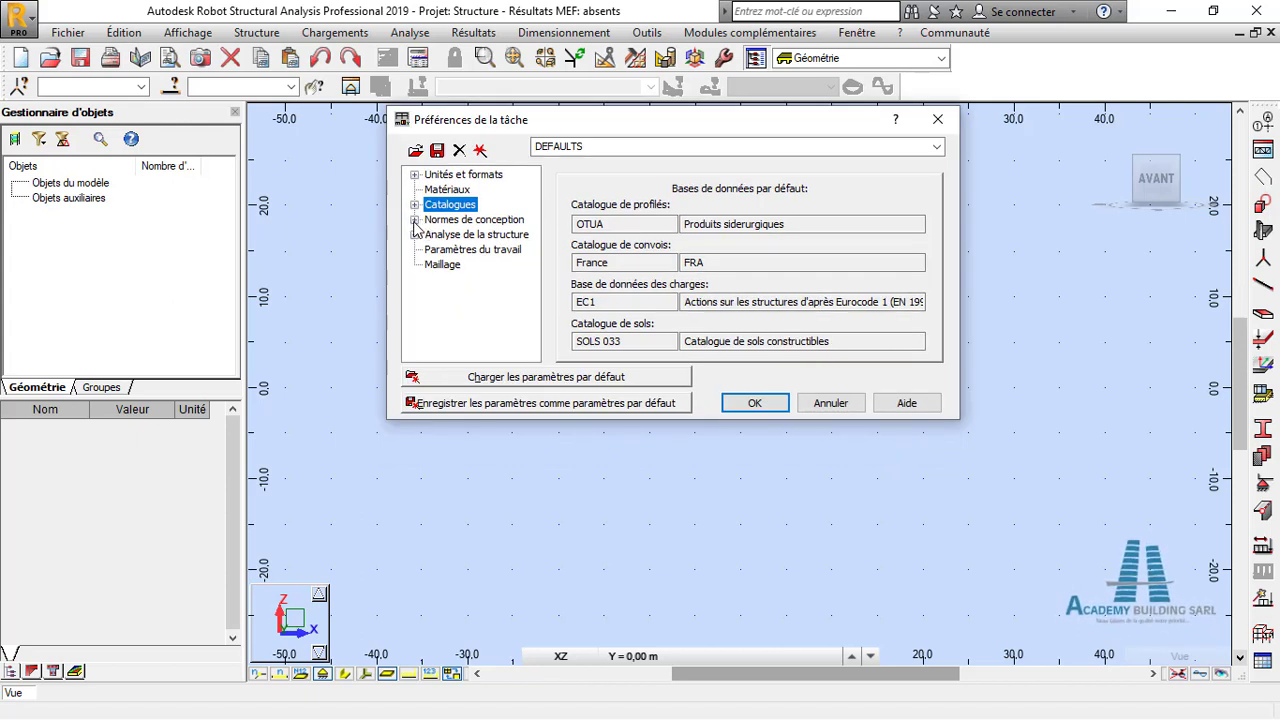
click(414, 220)
click(472, 220)
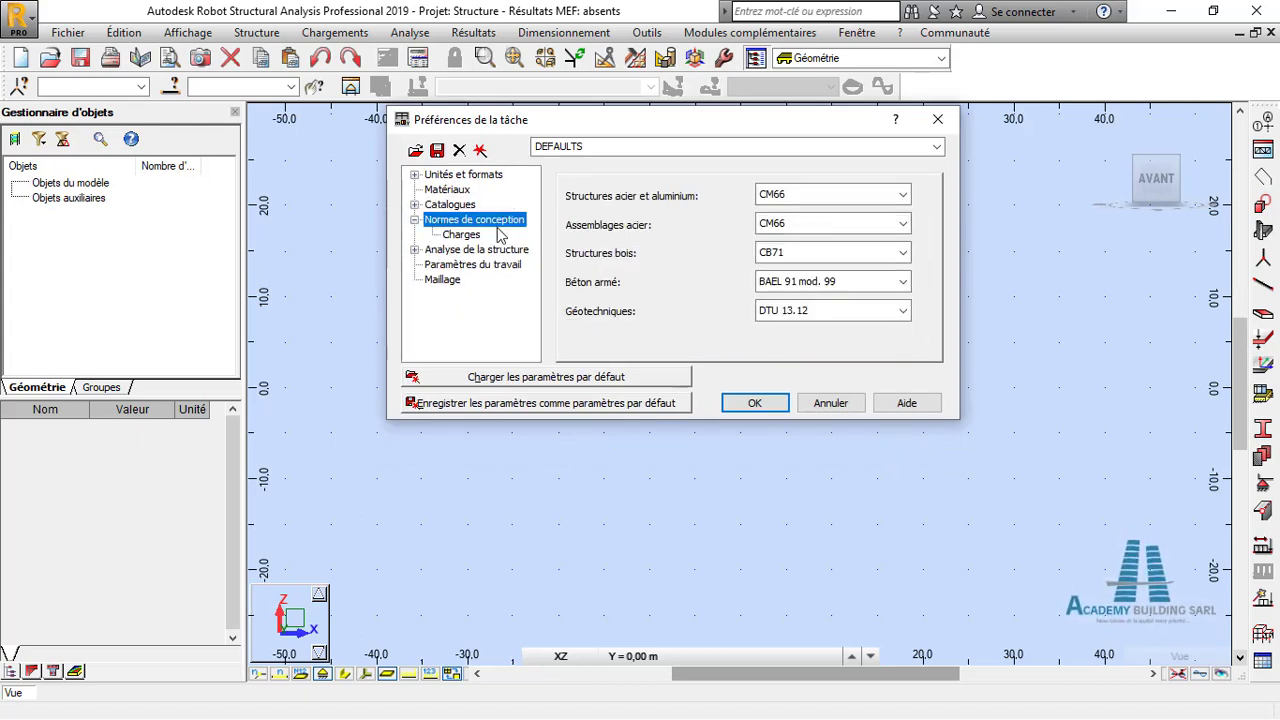
click(903, 282)
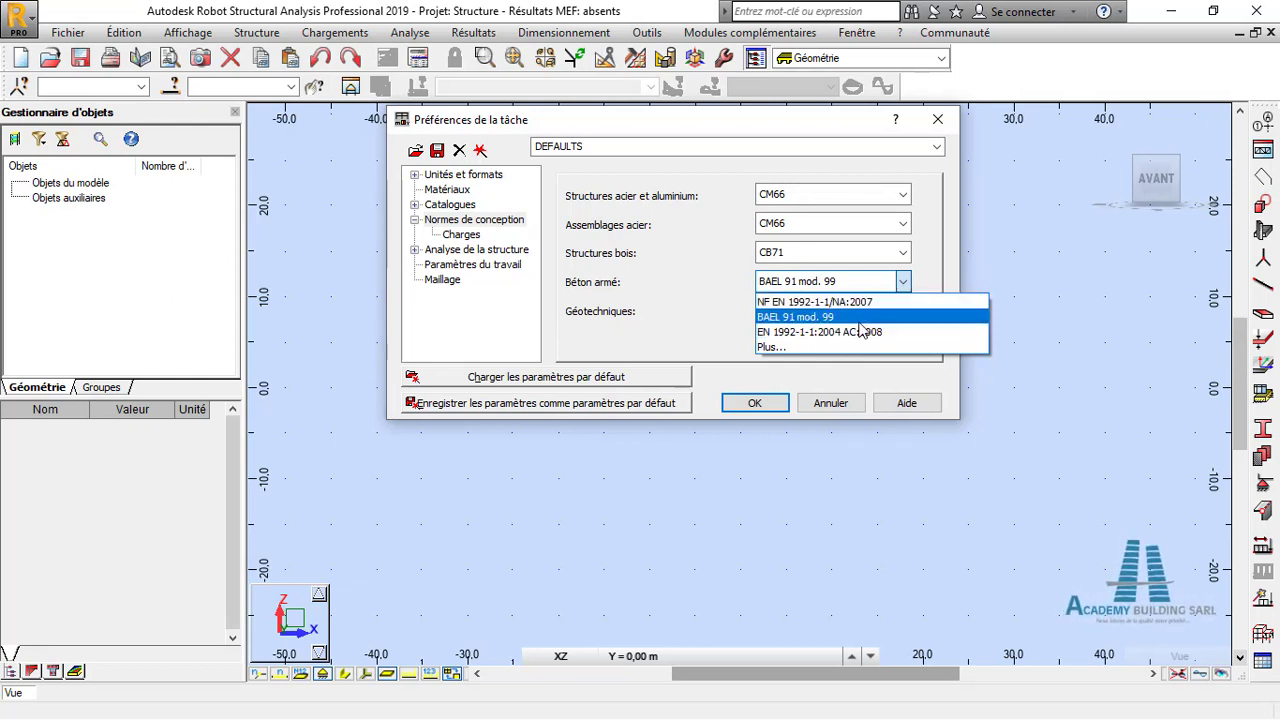
click(800, 347)
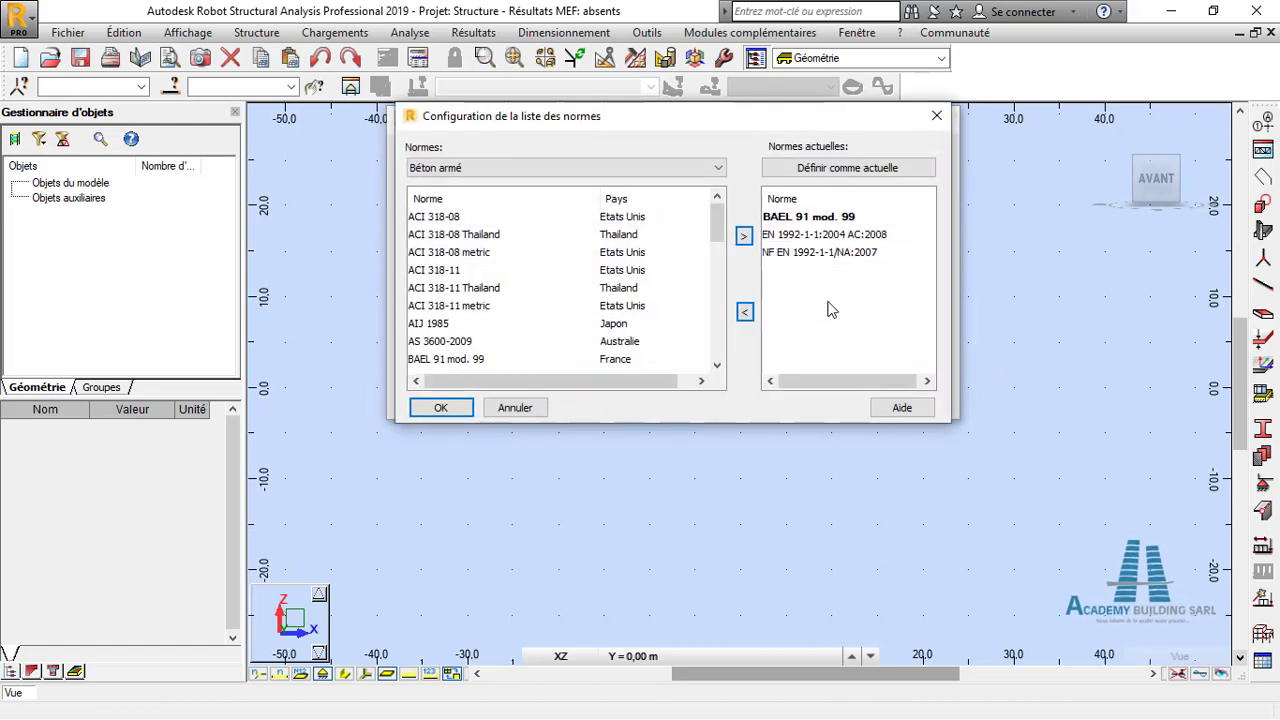
scroll(638, 285, down, 5)
scroll(632, 288, down, 3)
scroll(632, 280, up, 10)
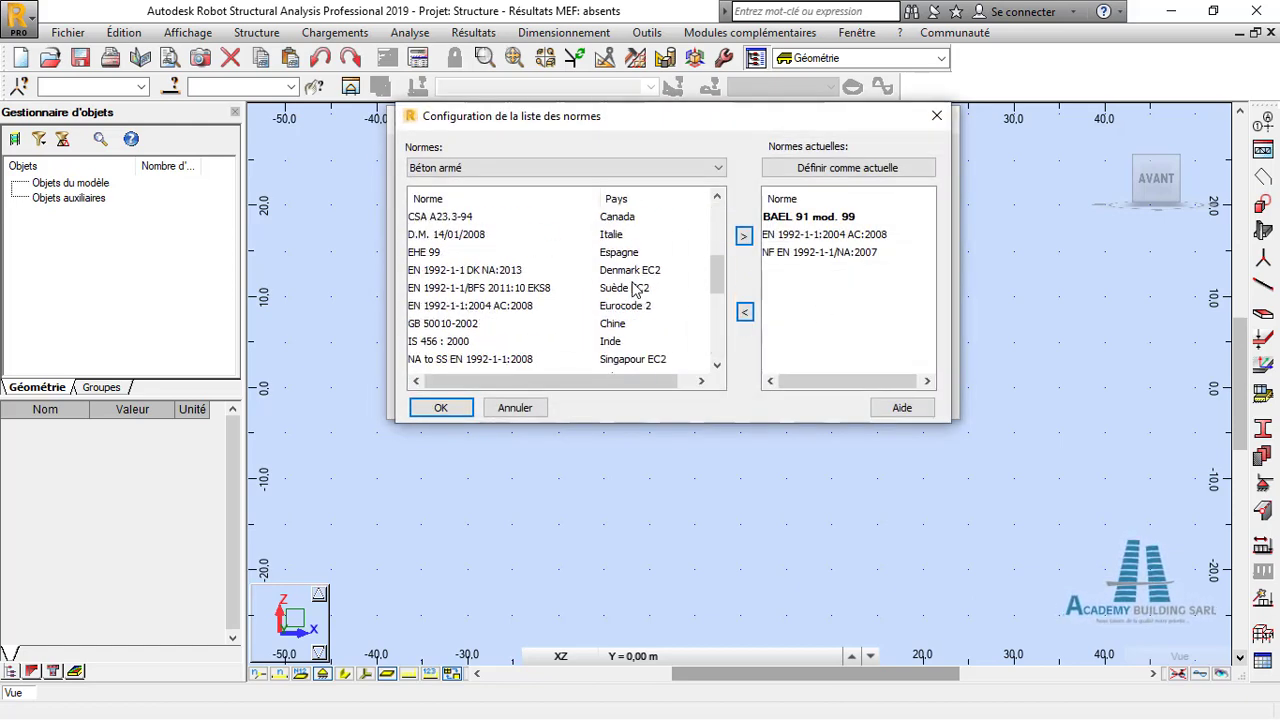
scroll(445, 313, down, 3)
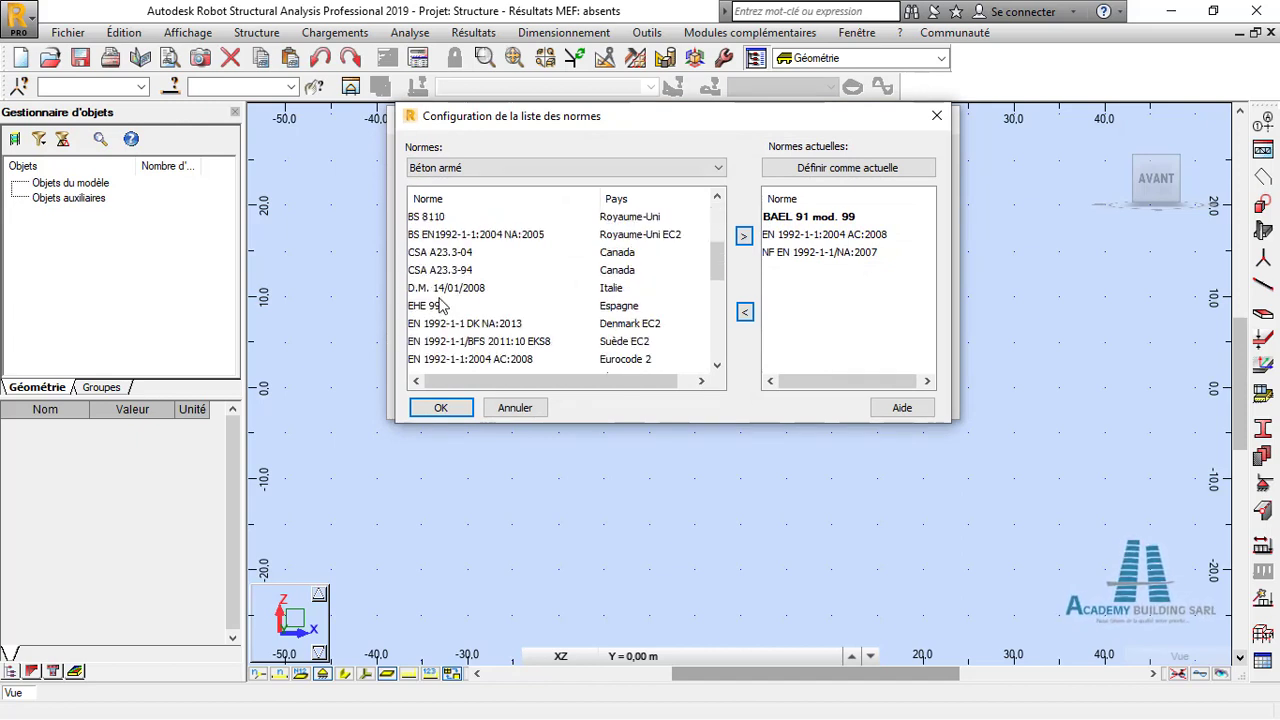
scroll(441, 305, up, 3)
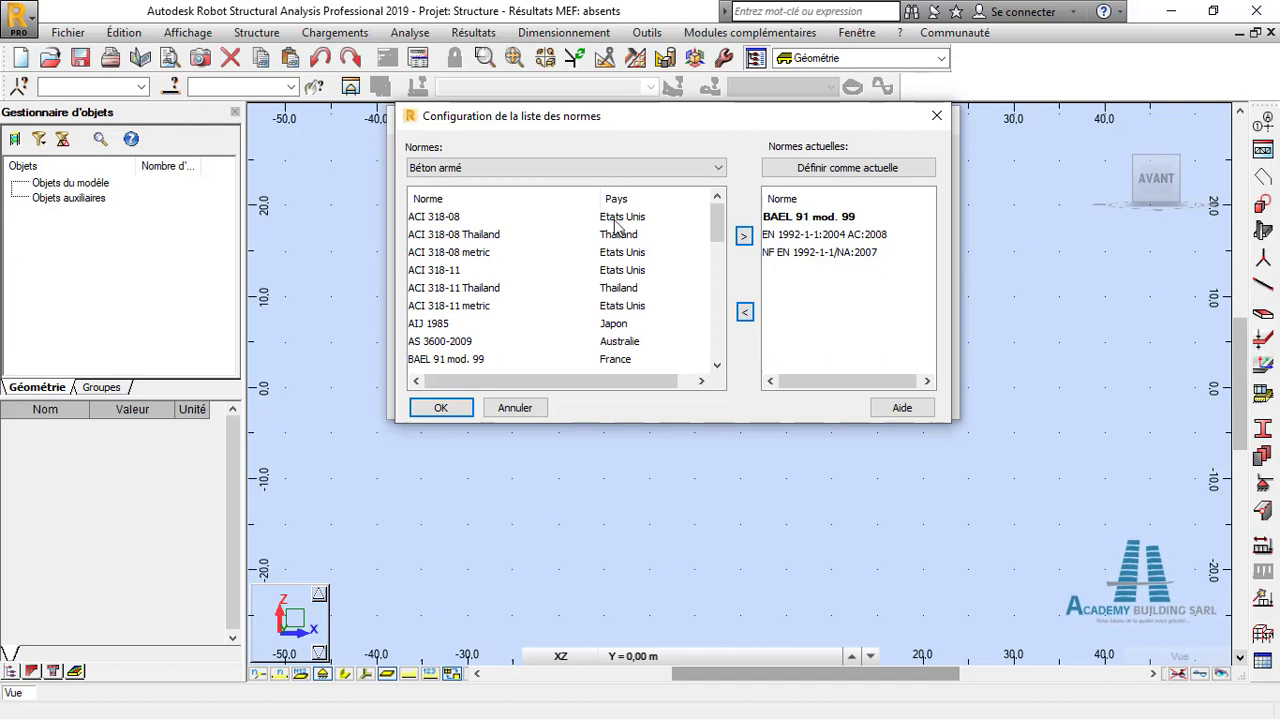
click(441, 218)
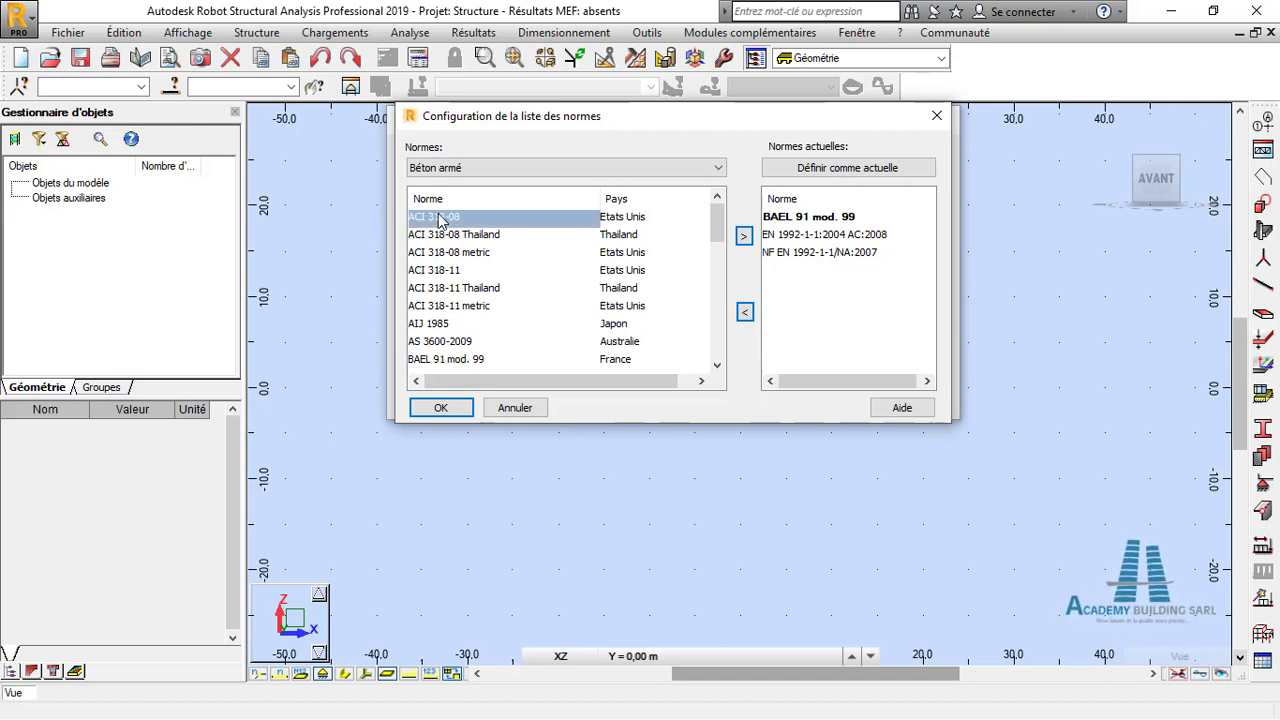
click(743, 236)
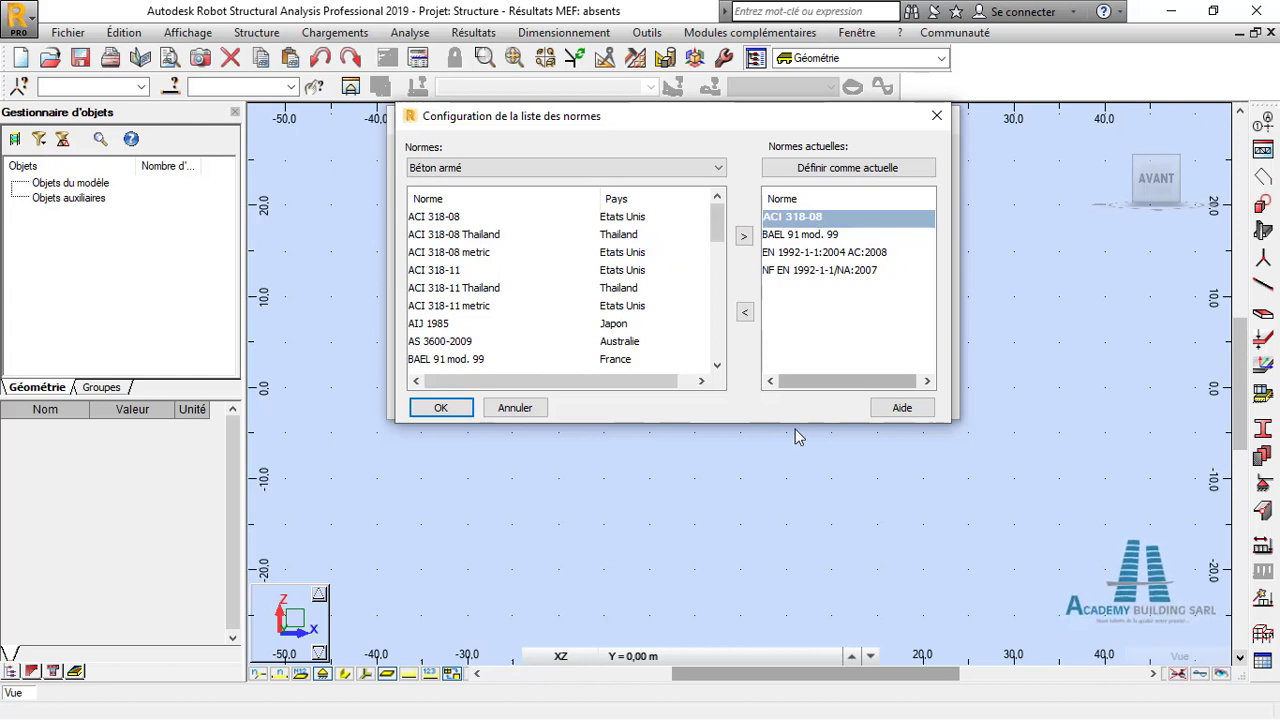
click(443, 407)
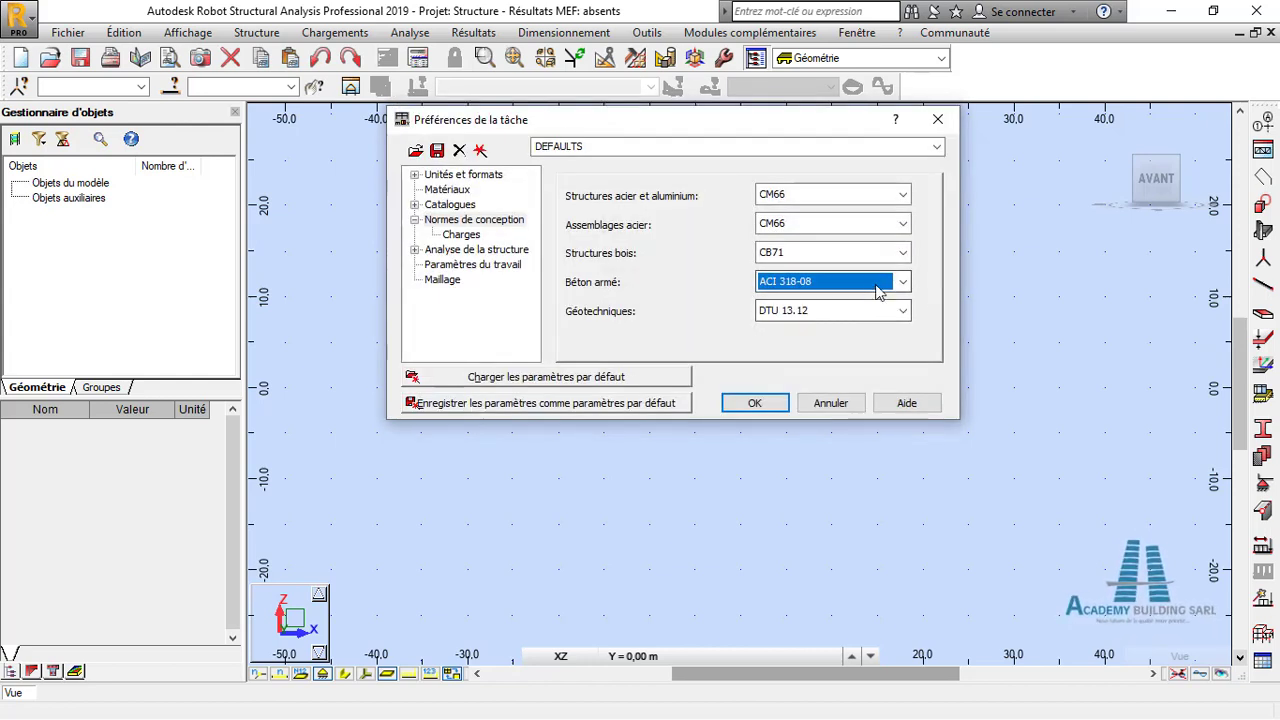
Step: Set the reinforced concrete design code to BAEL 91 mod. 99
click(801, 284)
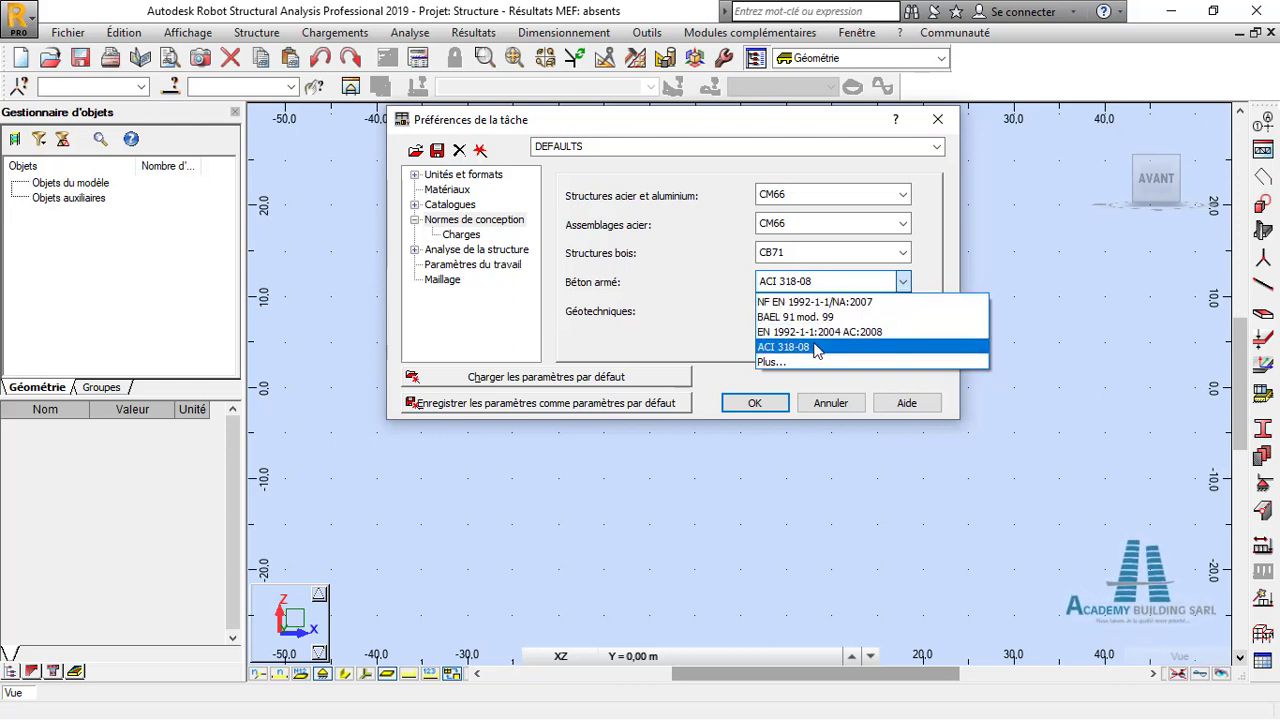
click(691, 285)
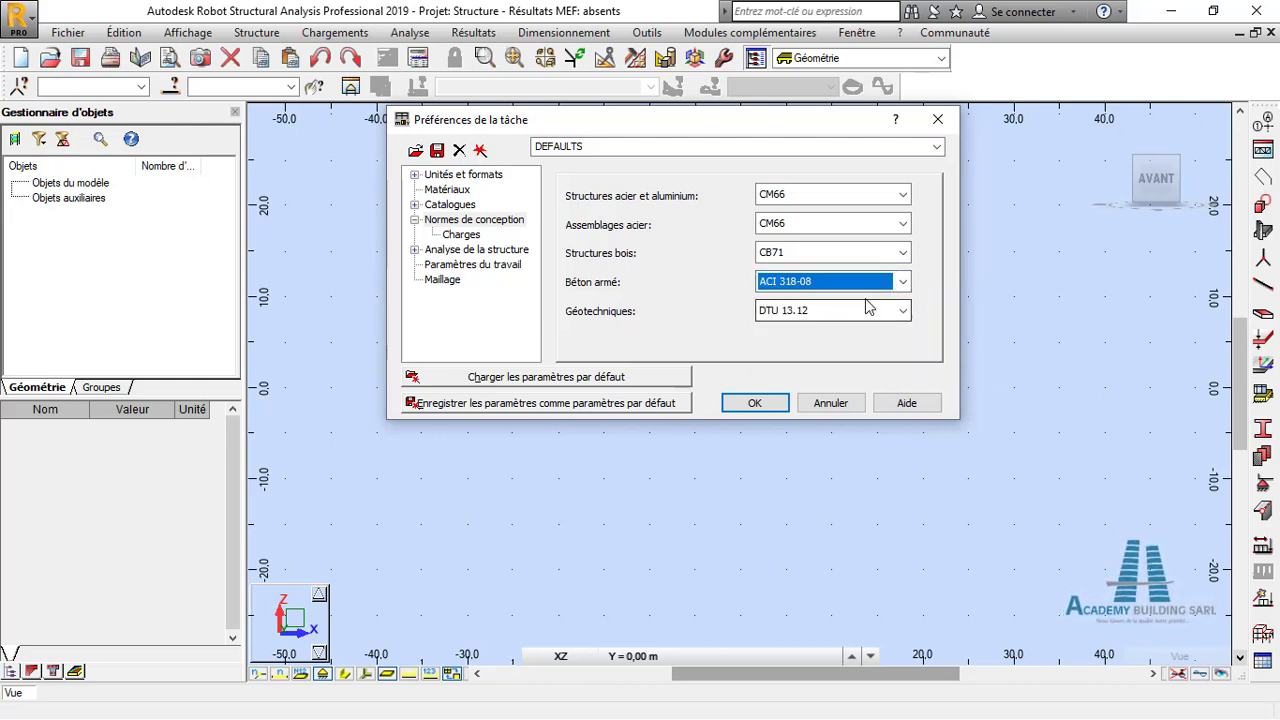
click(904, 282)
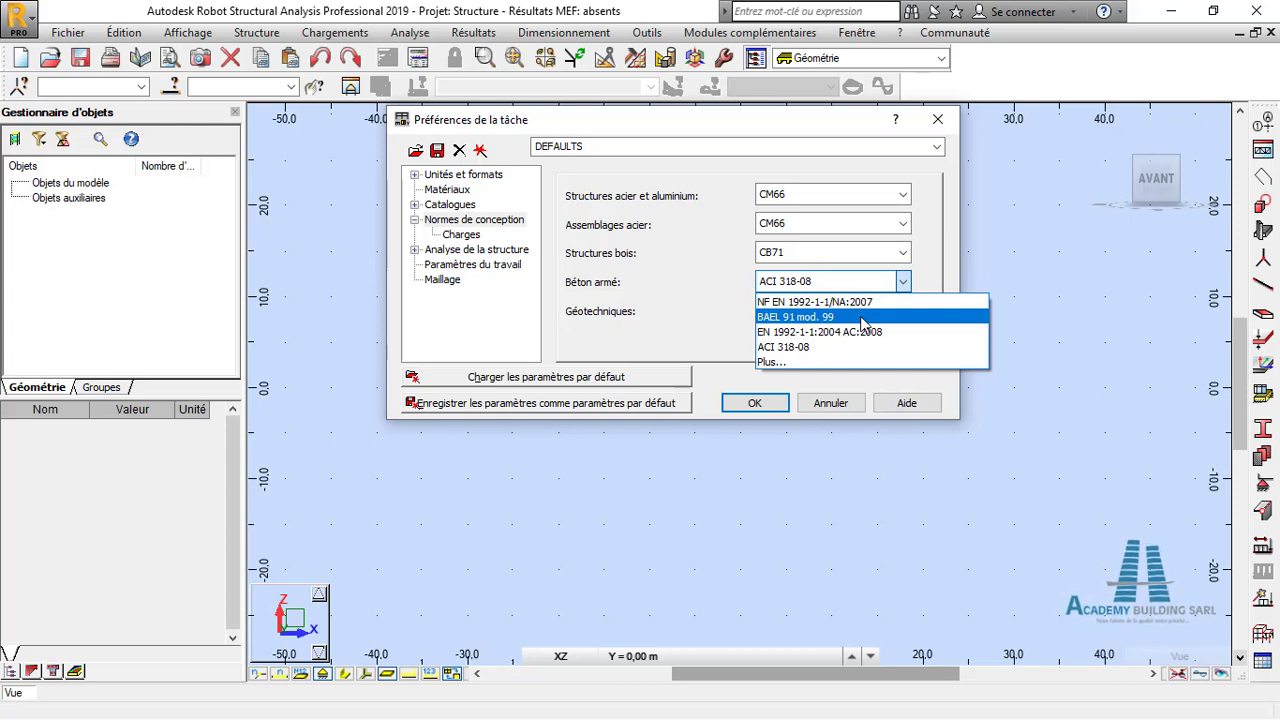
click(864, 318)
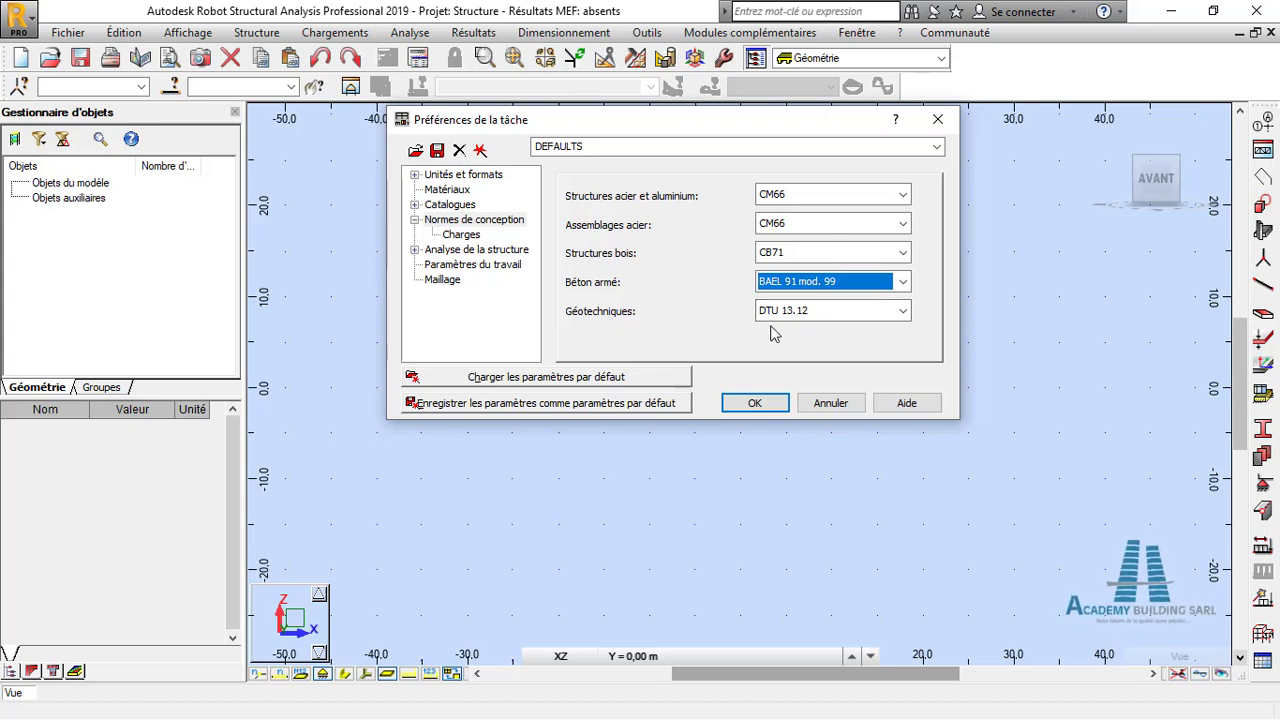
Step: Review the available geotechnical codes and the configurable code list, keeping DTU 13.12 as the current code
click(902, 311)
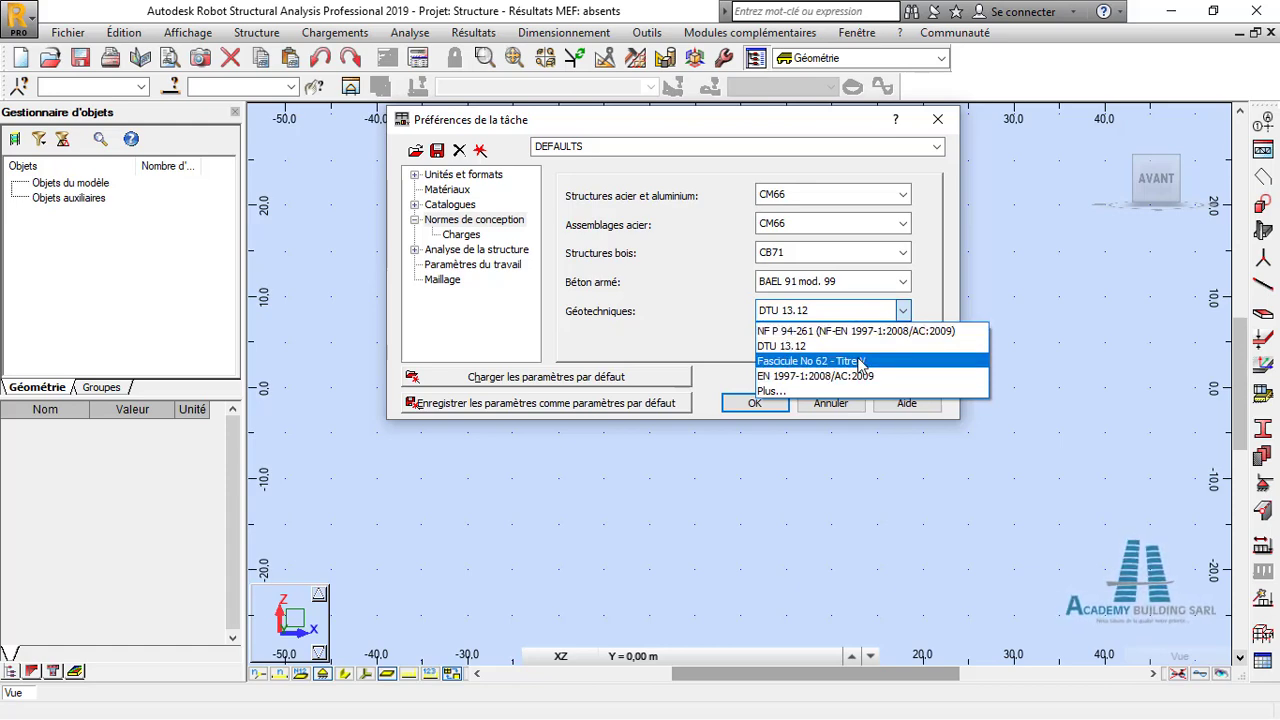
click(829, 392)
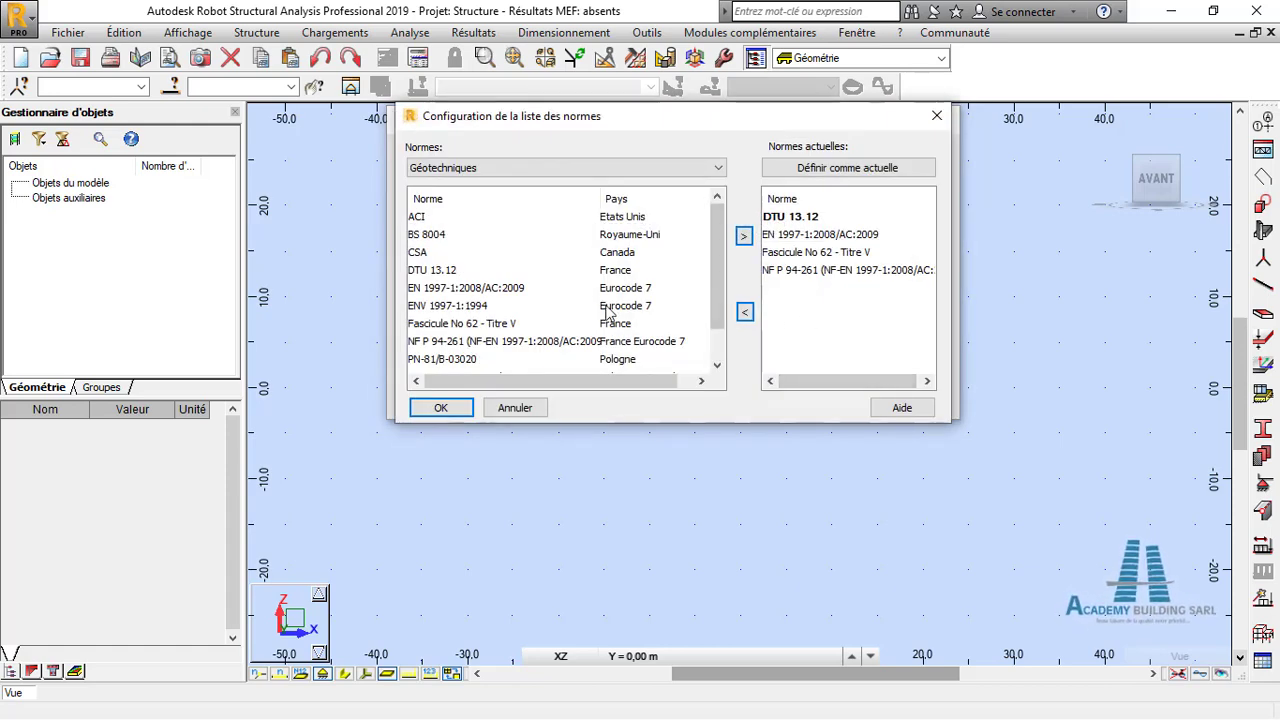
scroll(537, 285, down, 1)
scroll(480, 286, up, 1)
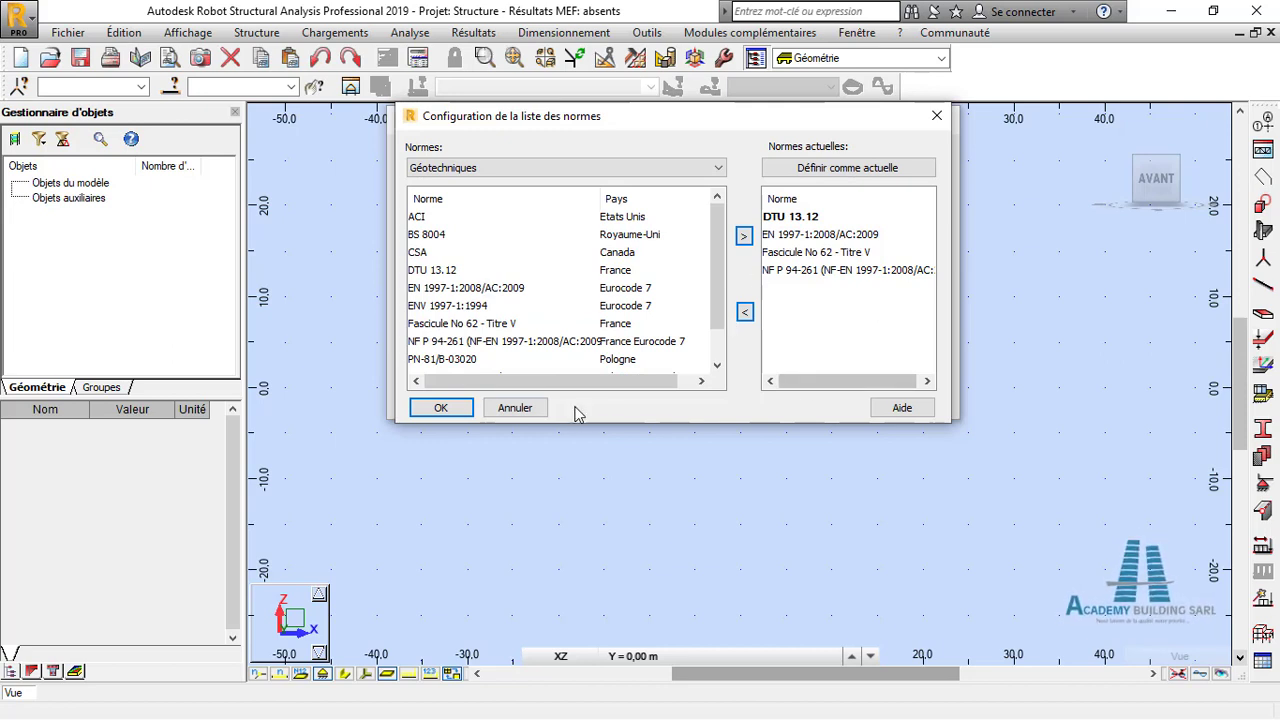
click(467, 409)
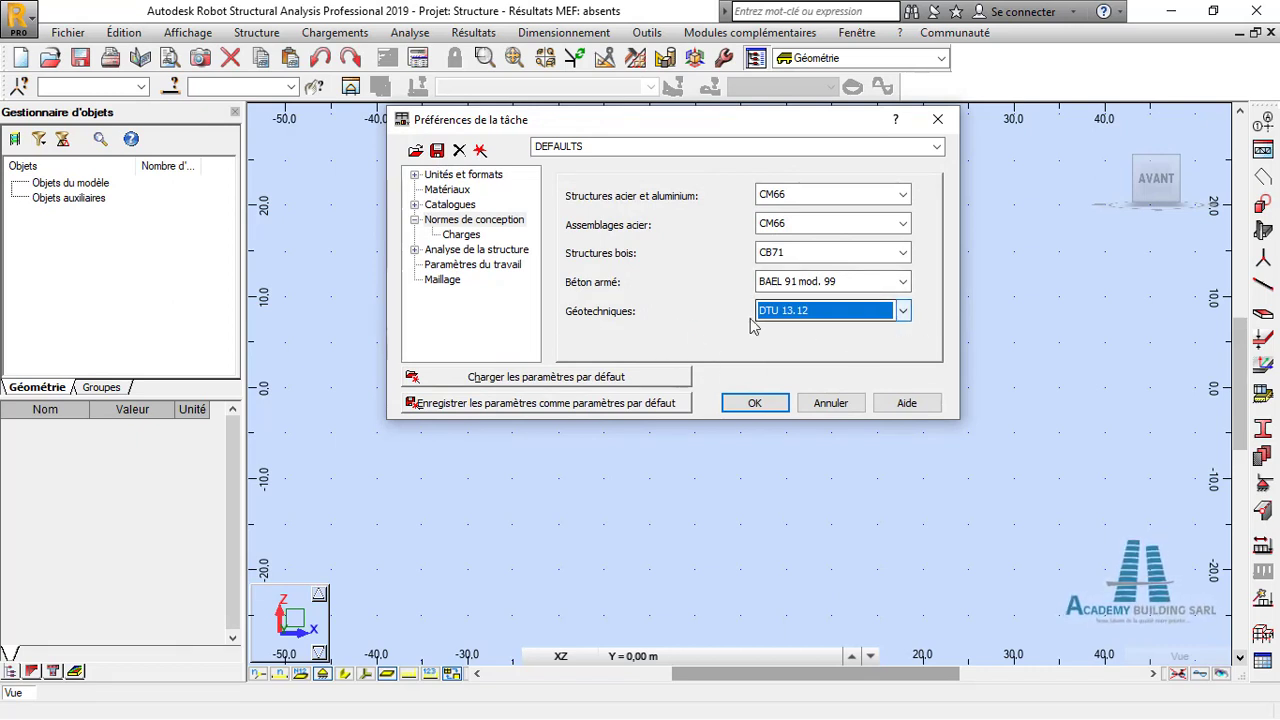
Step: Examine the load code choices for load combinations and seismic loads, without changing them
click(462, 236)
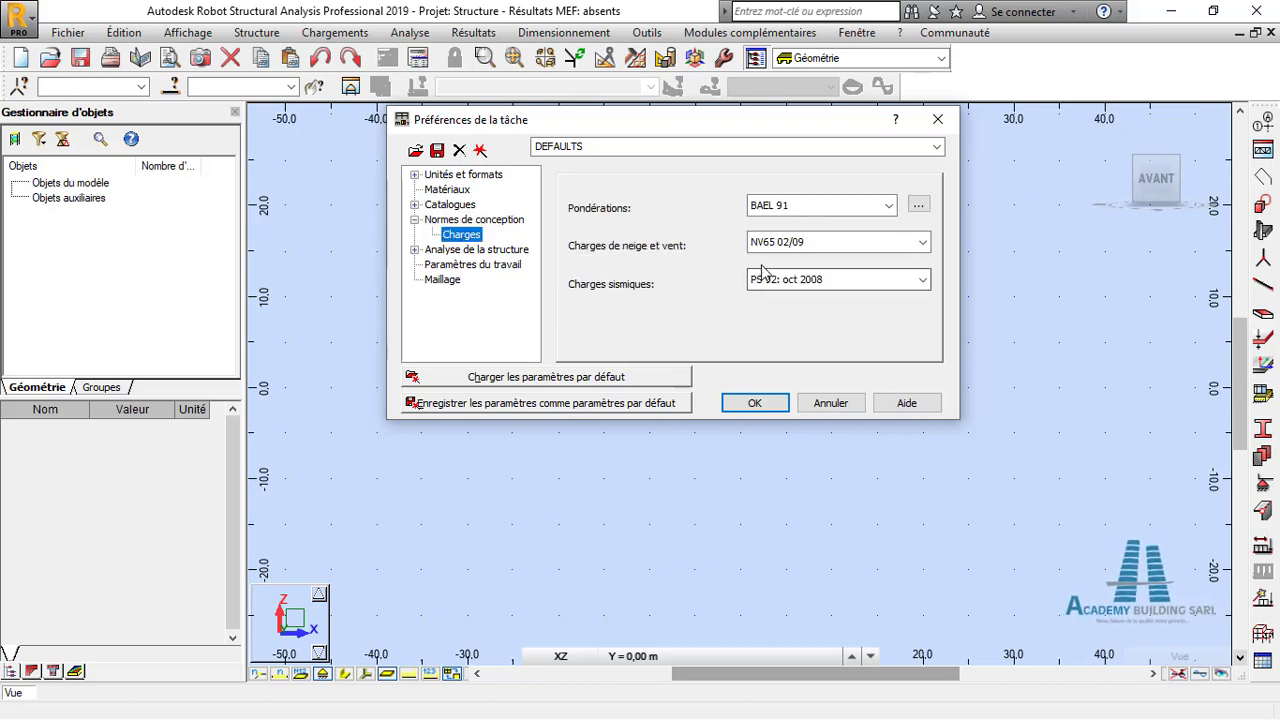
click(888, 206)
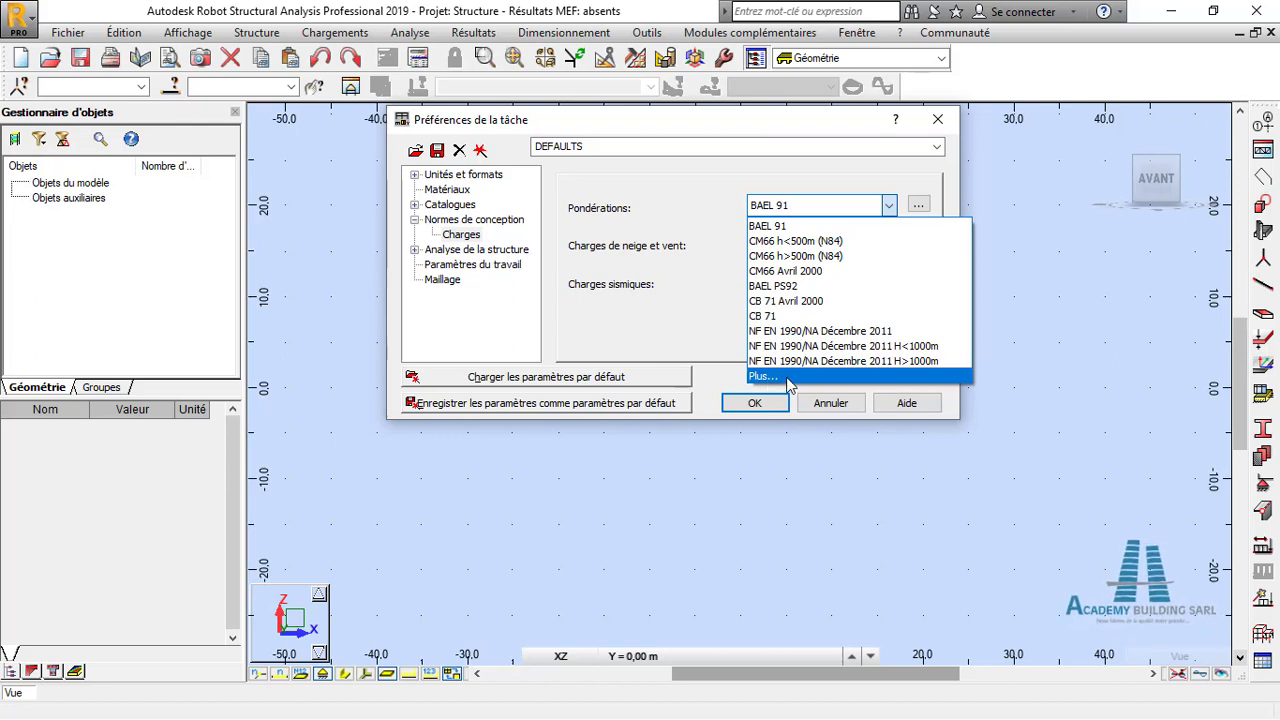
click(714, 348)
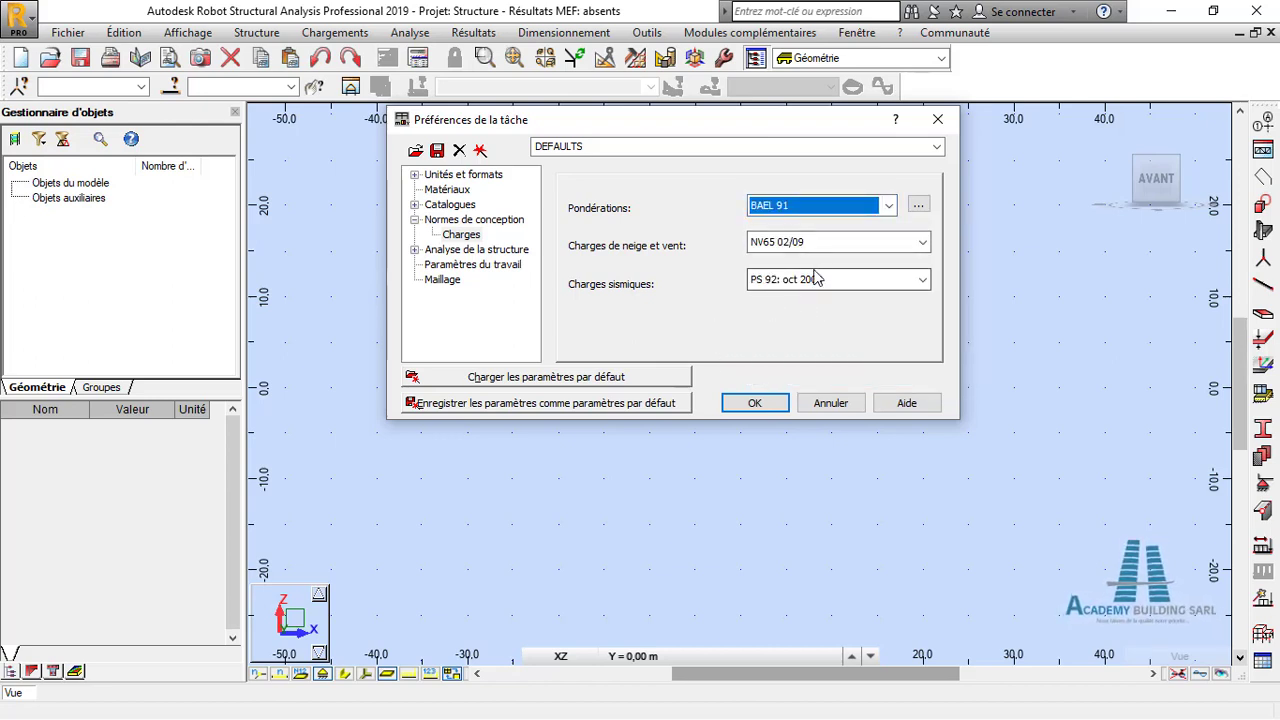
click(920, 281)
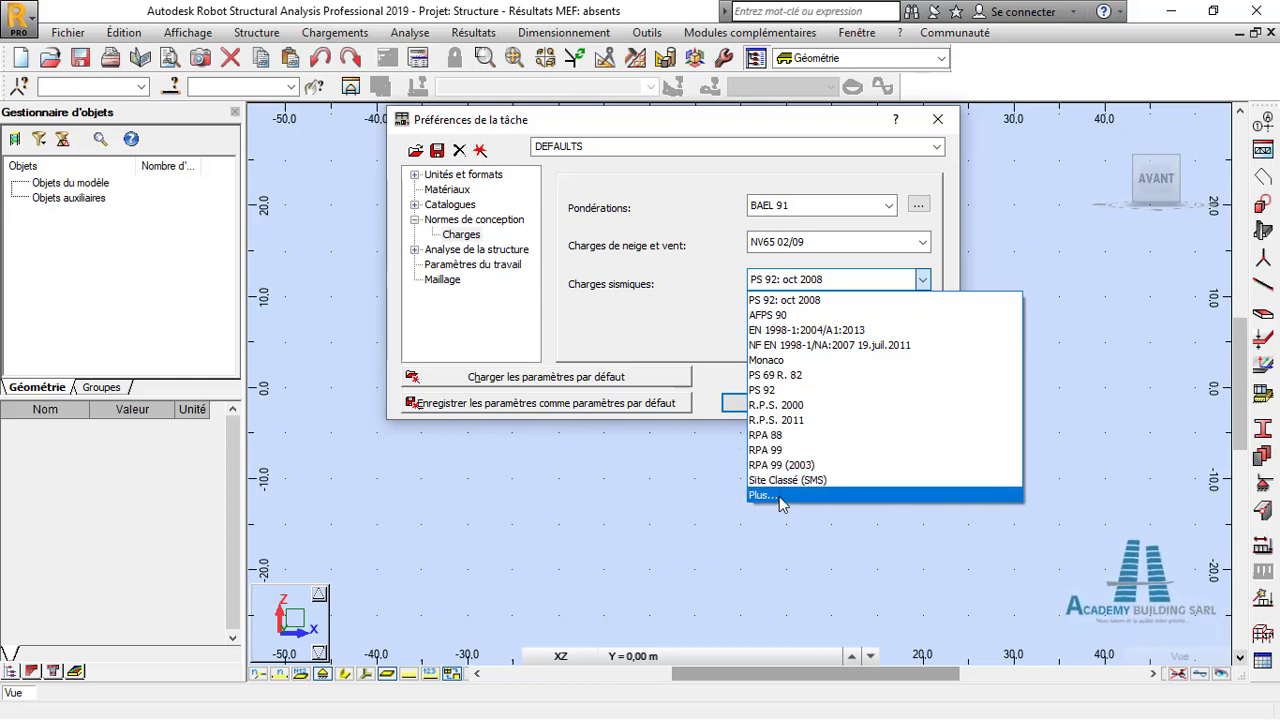
click(655, 330)
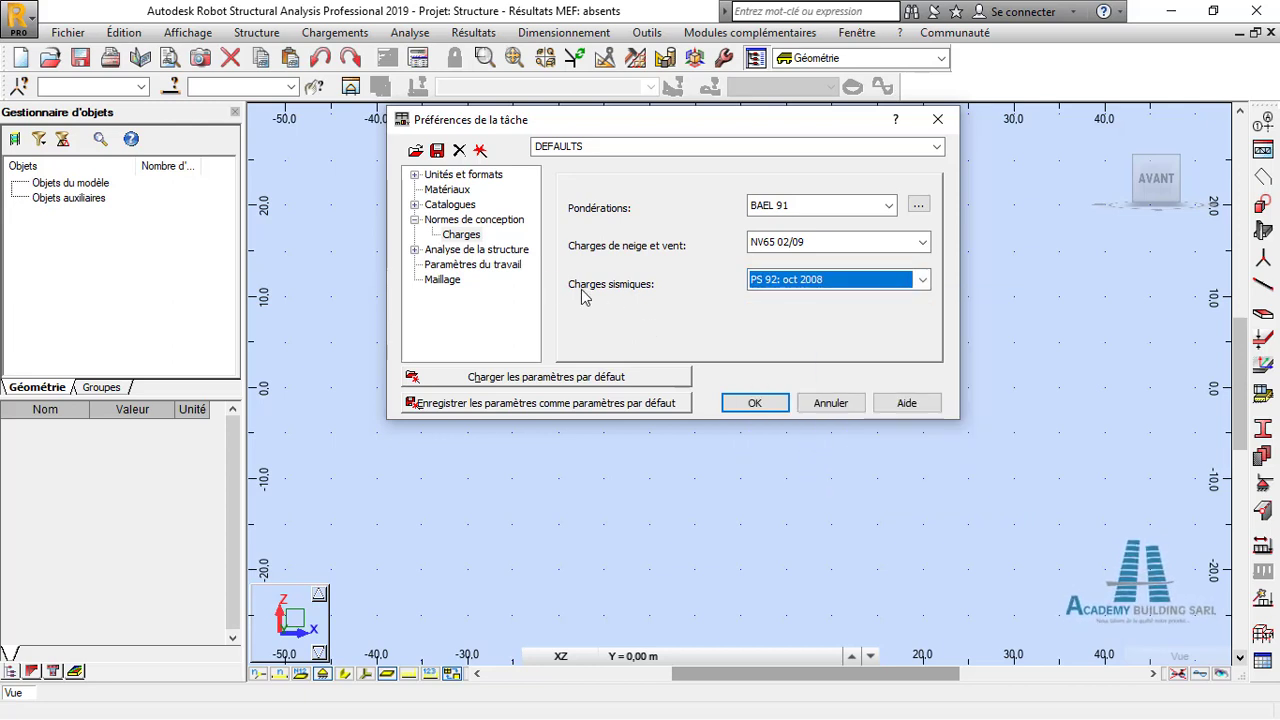
Step: Set the structure analysis to stop after verification if errors are detected, and to ask whether to start calculations when results are required
click(476, 220)
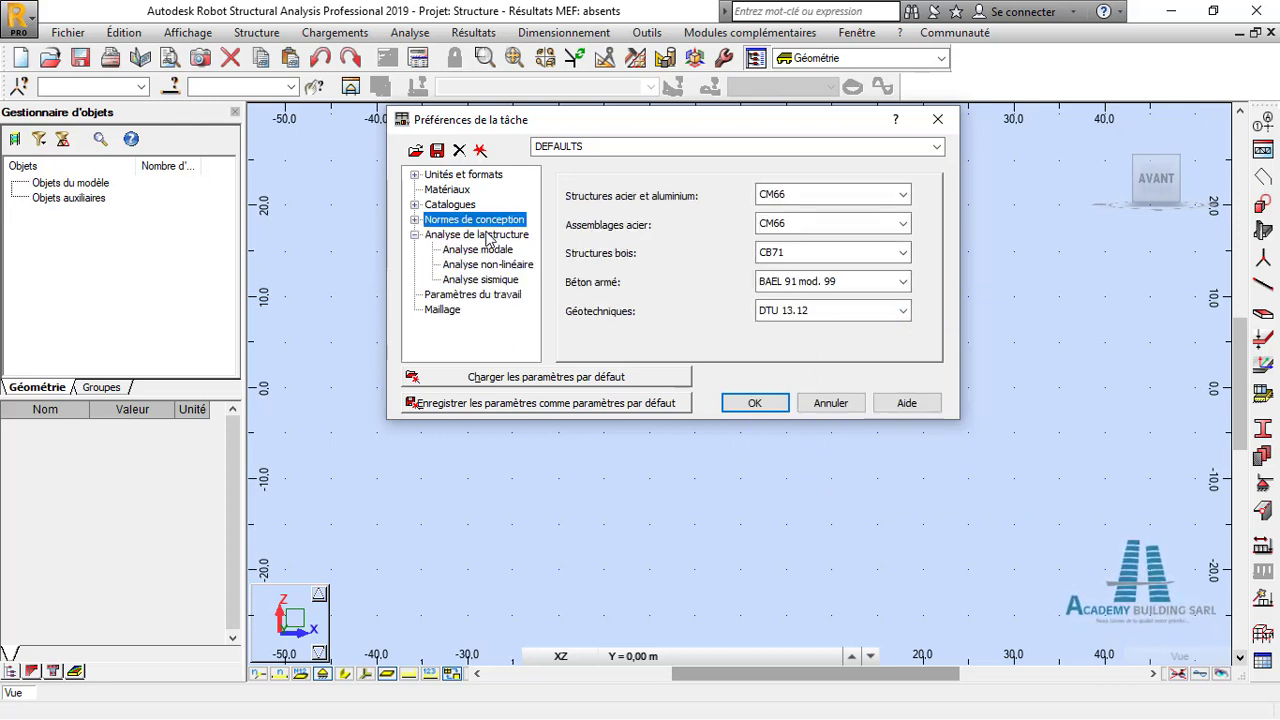
click(488, 236)
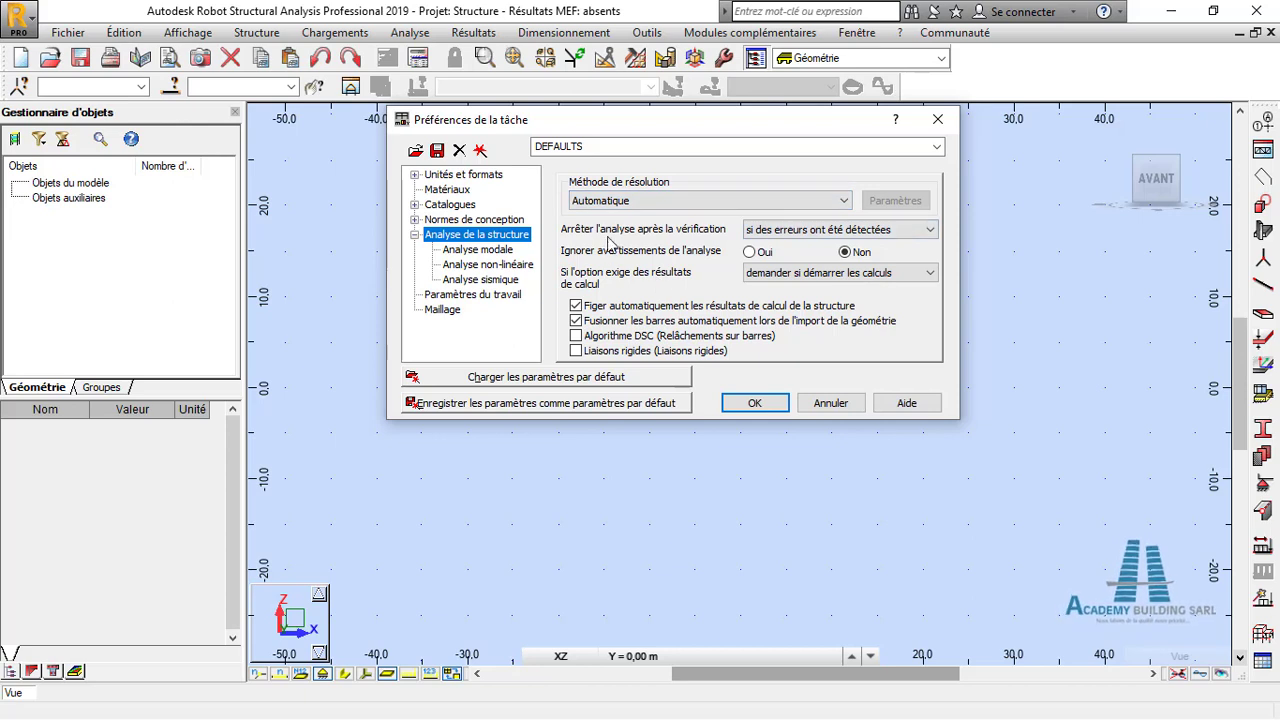
click(906, 236)
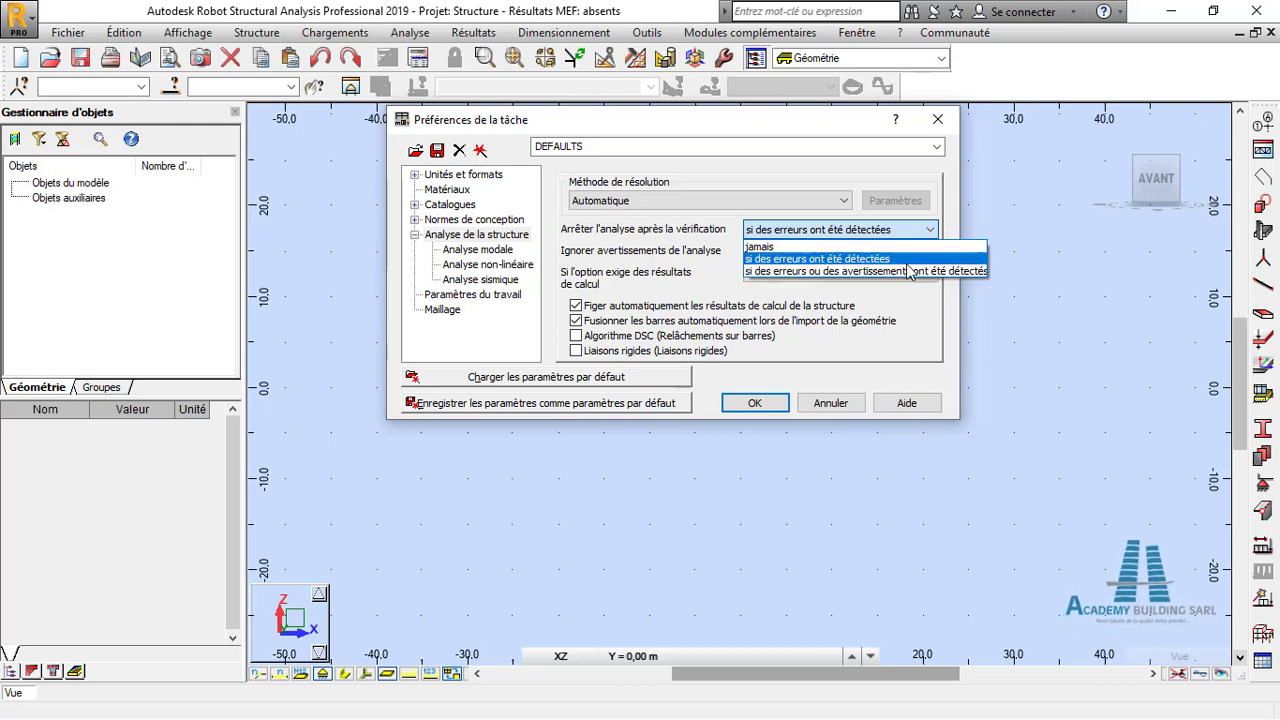
click(903, 259)
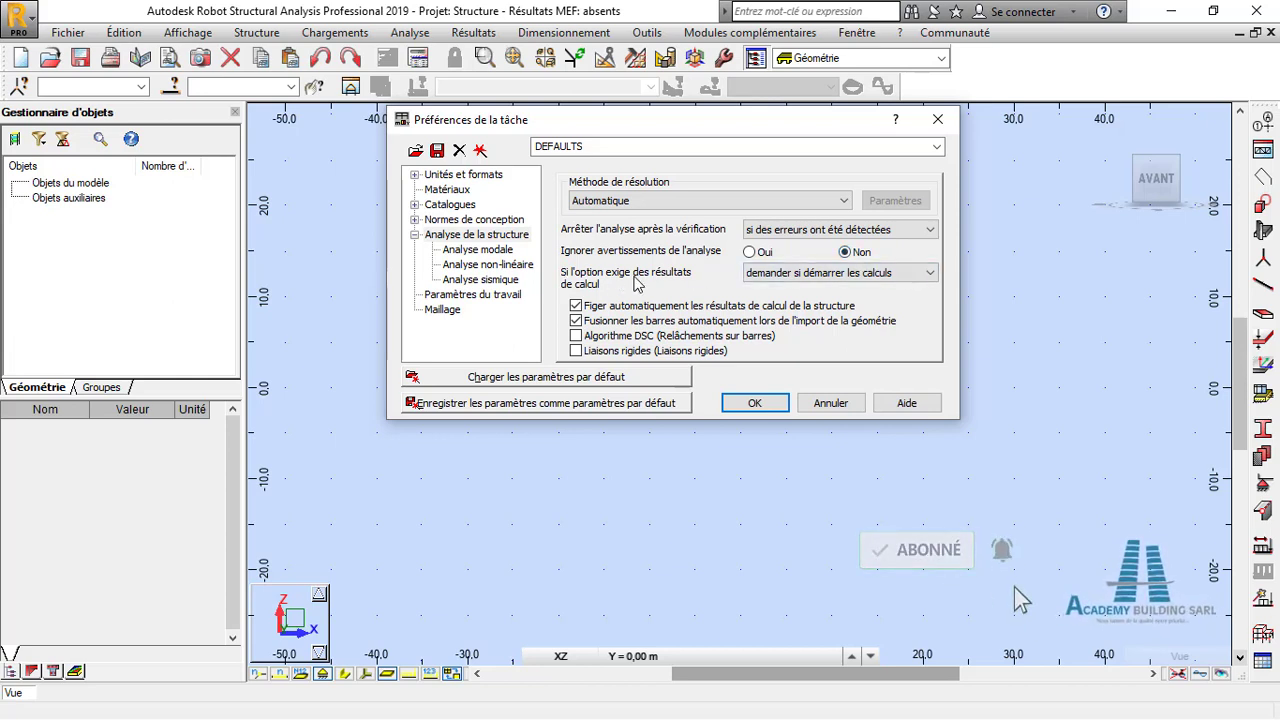
click(820, 272)
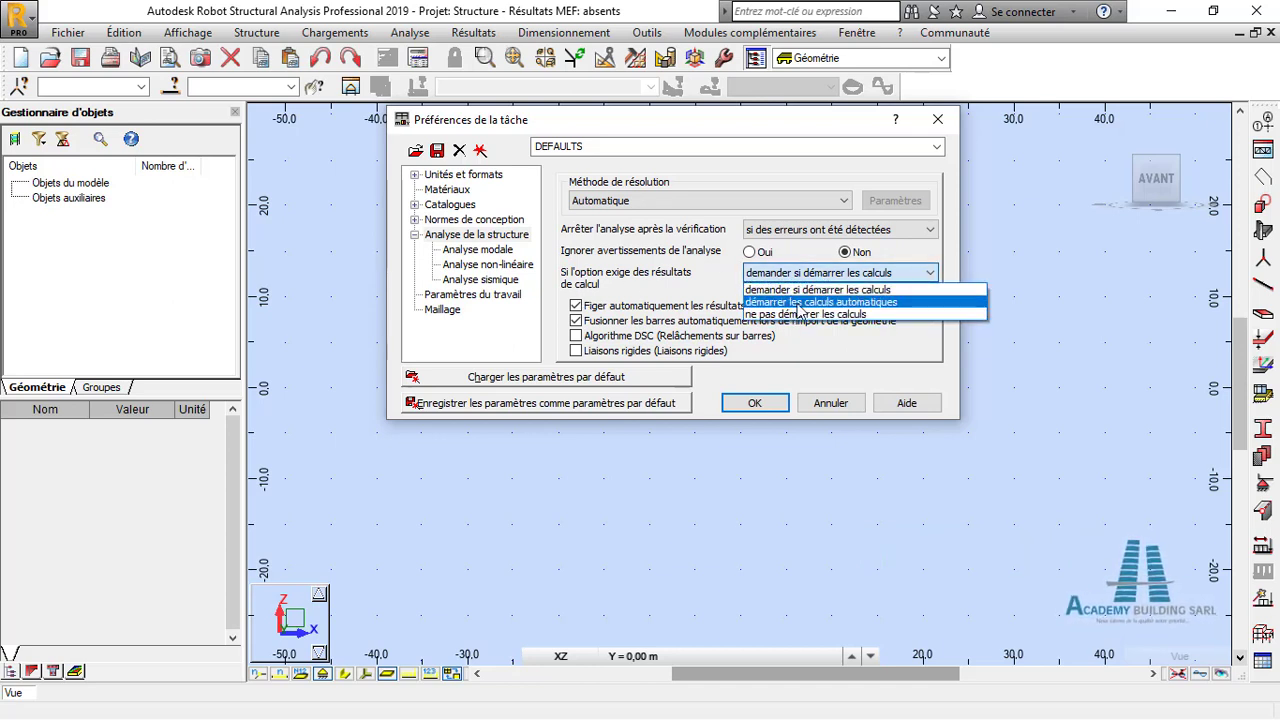
click(855, 290)
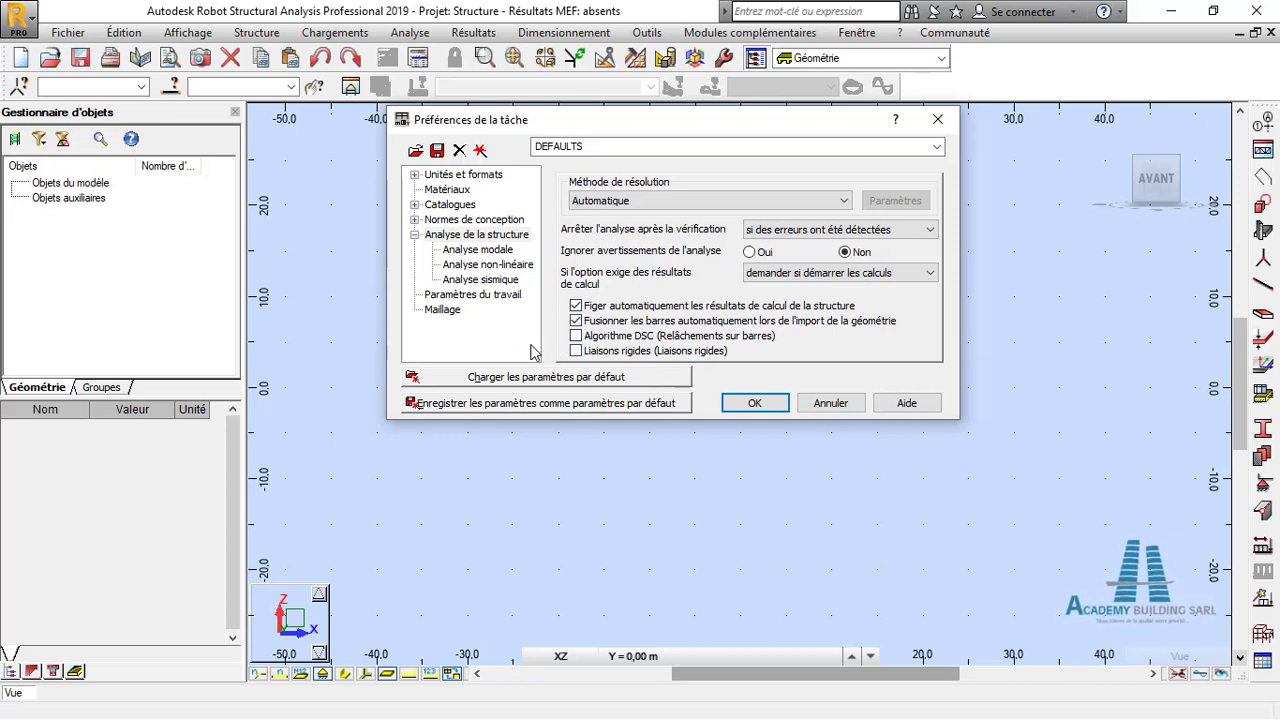
Step: Review the modal, non-linear and seismic analysis settings and the work parameters, including the Solid Modeler options
click(493, 250)
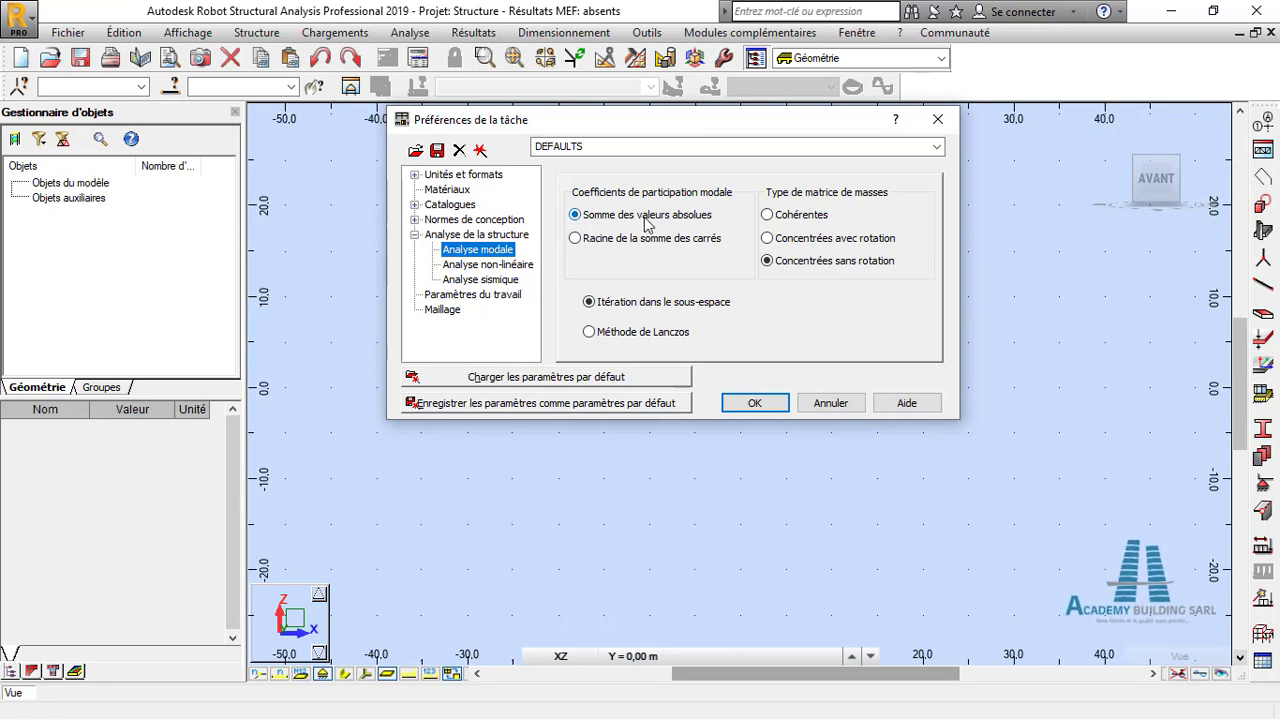
click(510, 265)
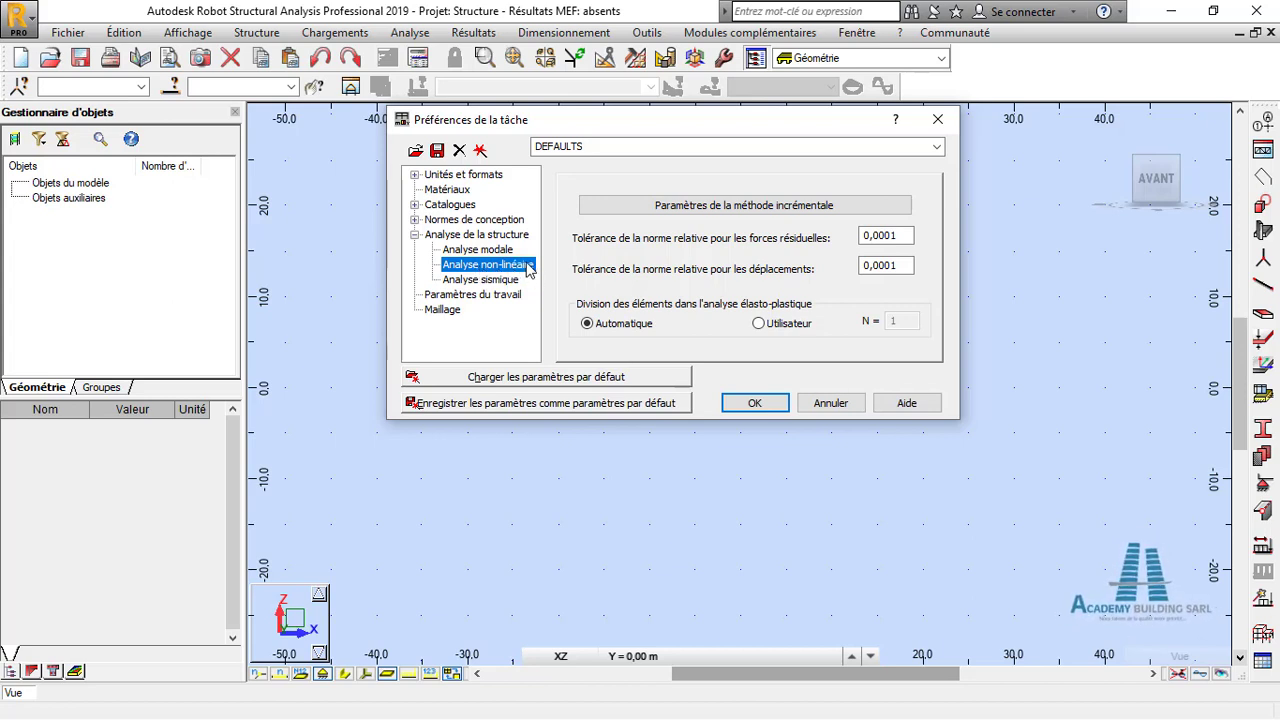
click(507, 282)
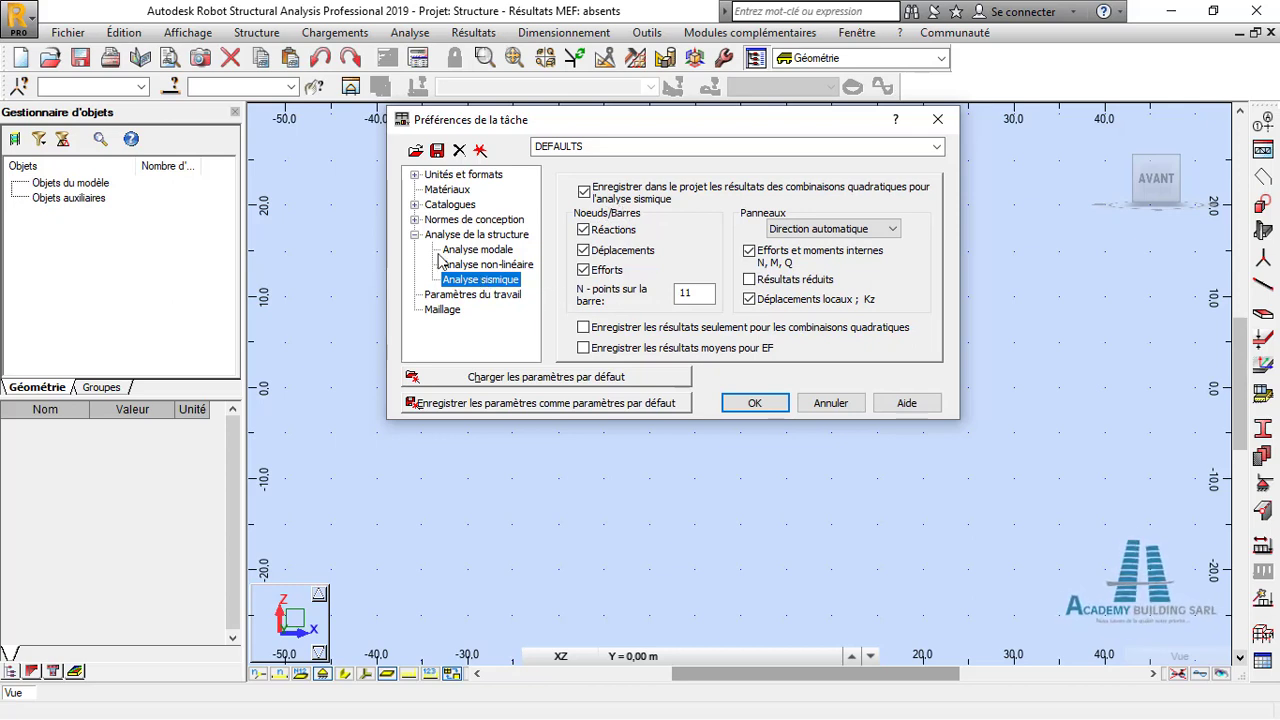
click(414, 234)
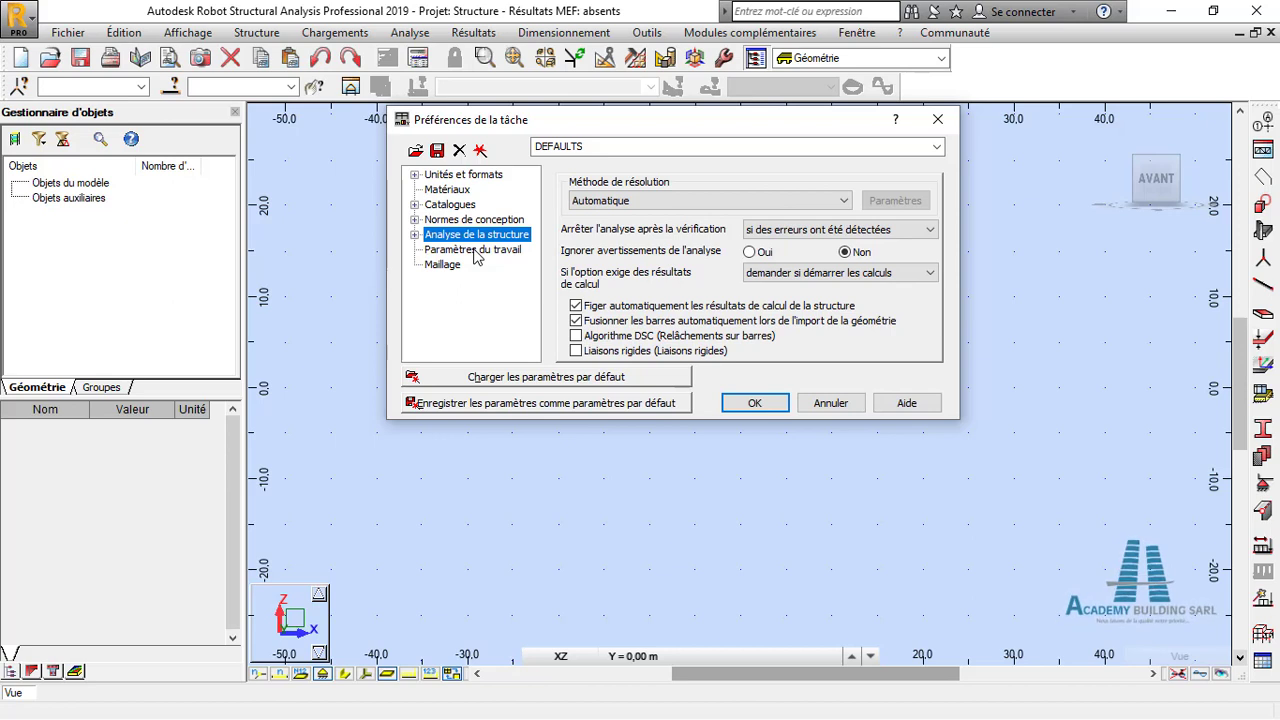
click(477, 254)
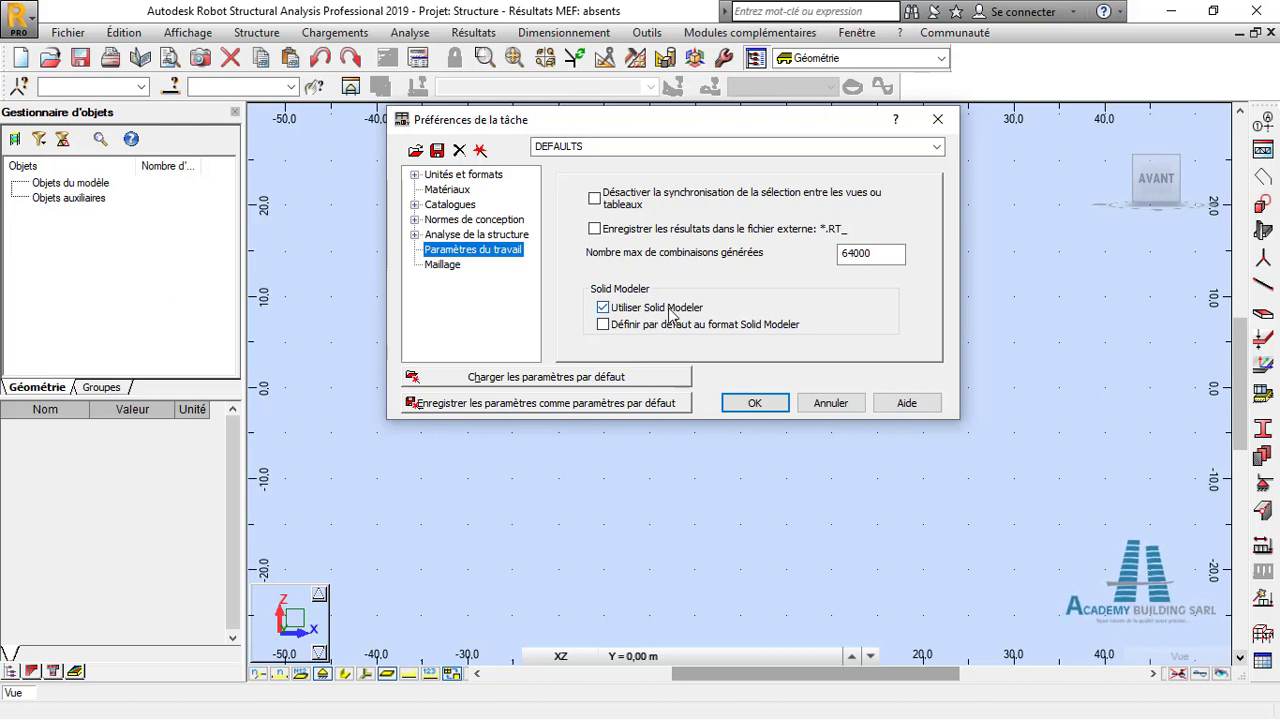
click(704, 310)
Step: Set the default mesh parameter set for all panels to Fin in the meshing preferences
click(450, 265)
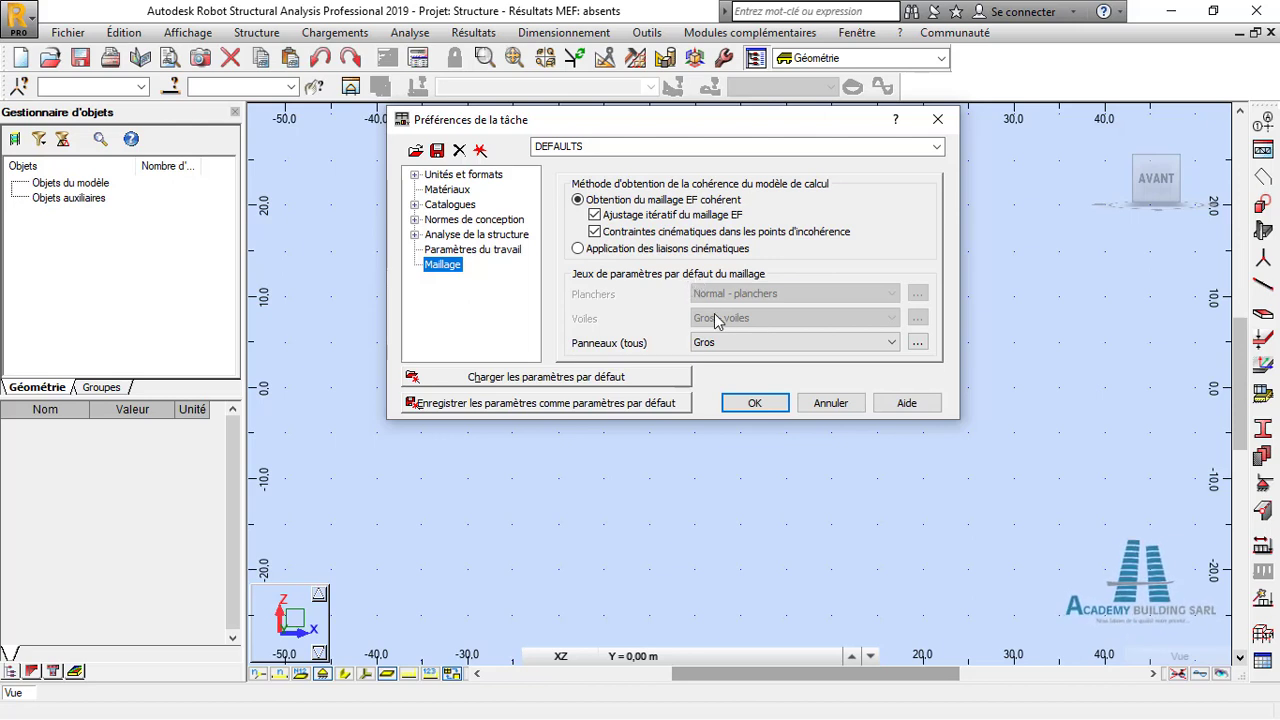
click(731, 345)
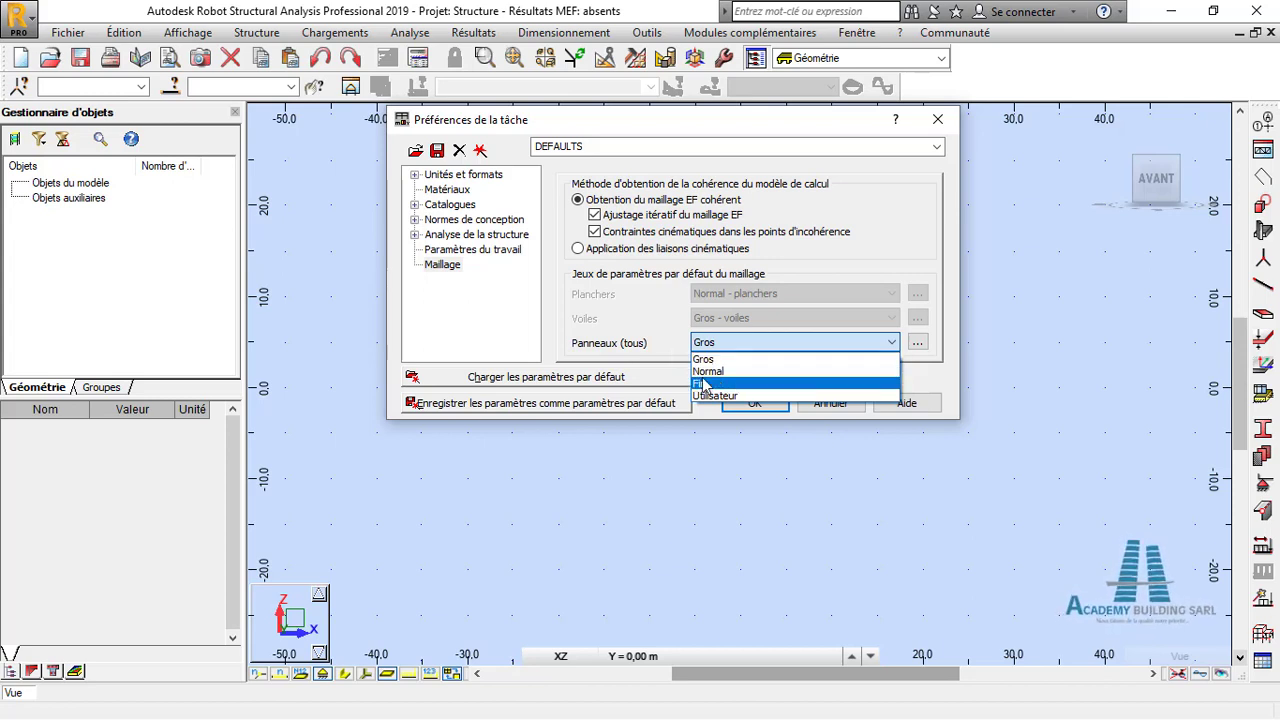
click(708, 386)
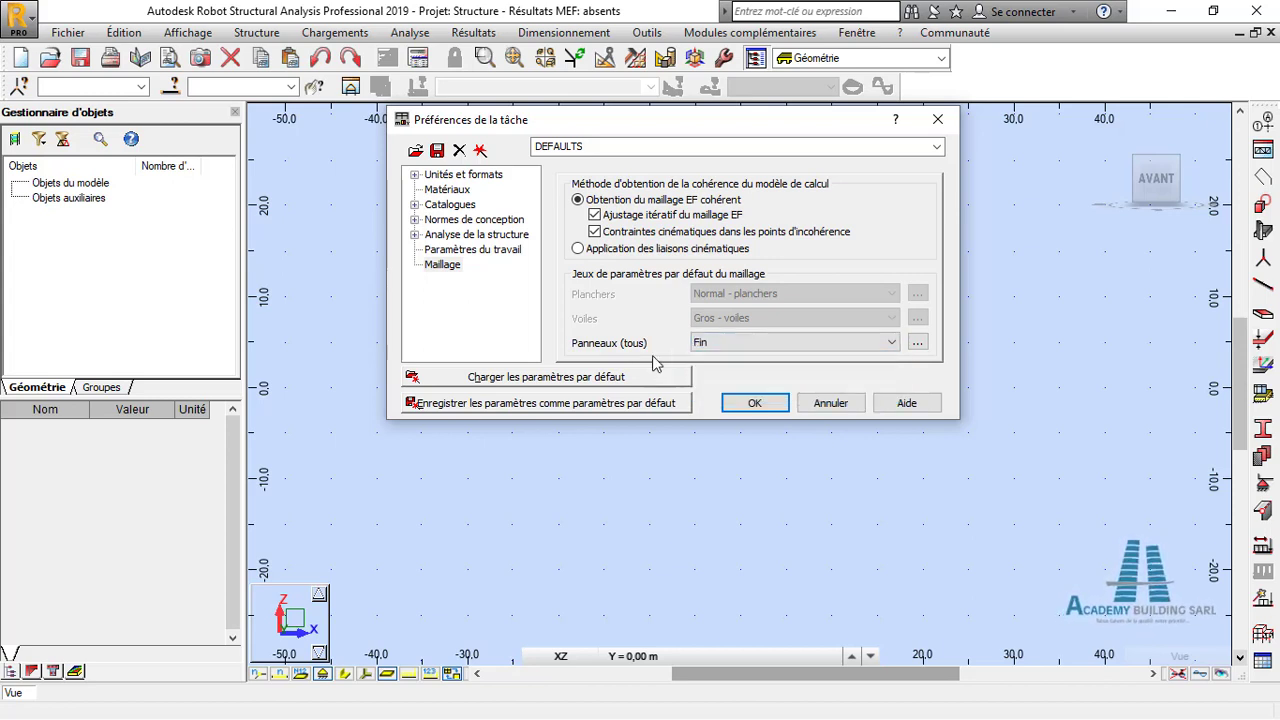
click(731, 344)
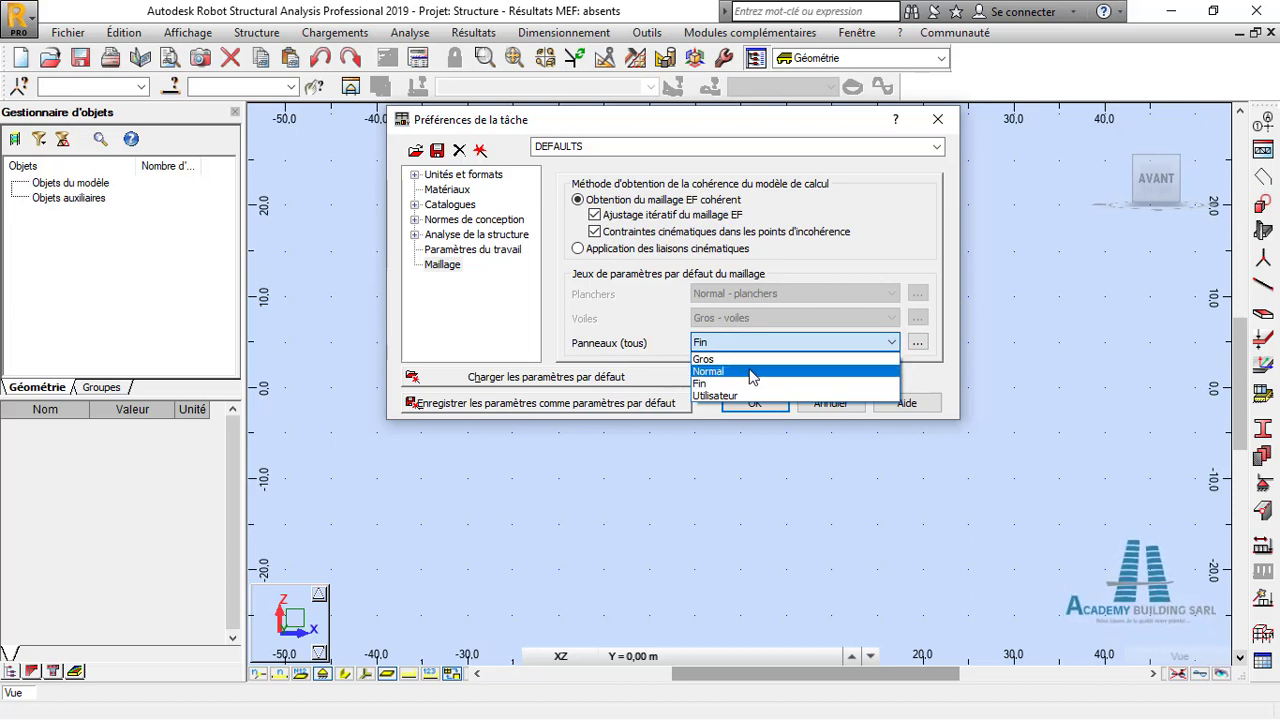
click(745, 372)
click(889, 344)
click(815, 360)
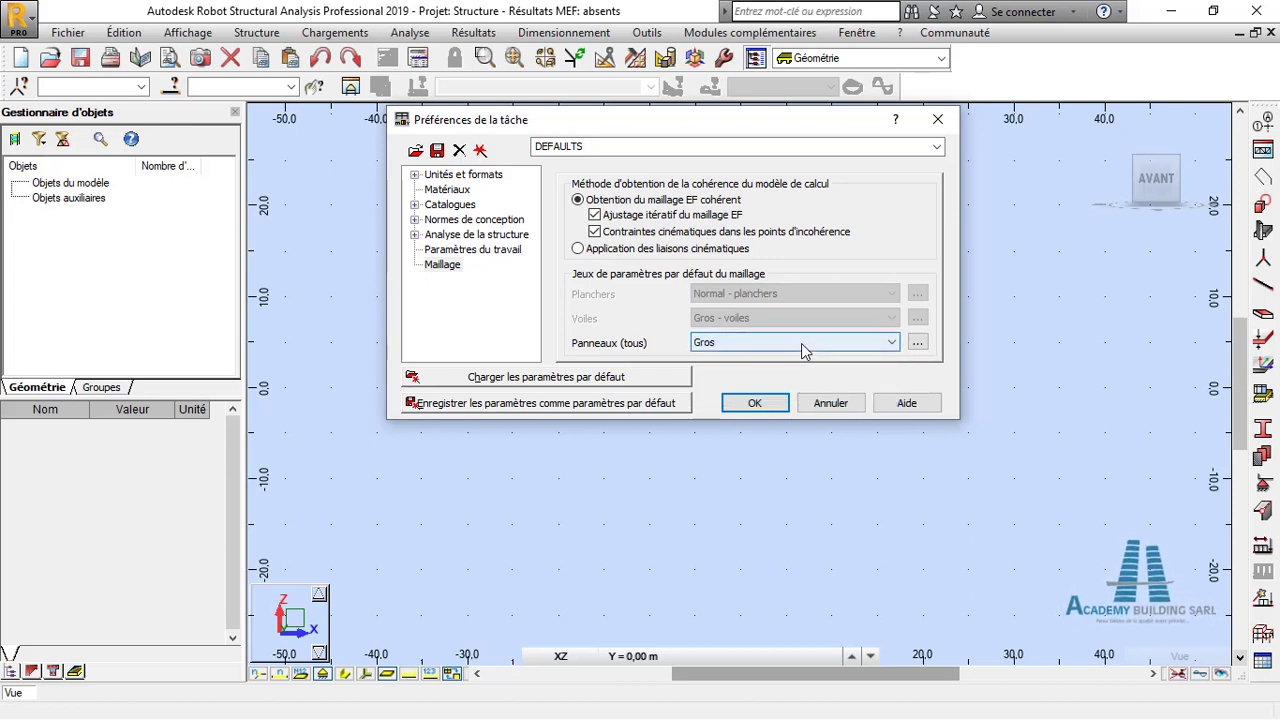
click(891, 344)
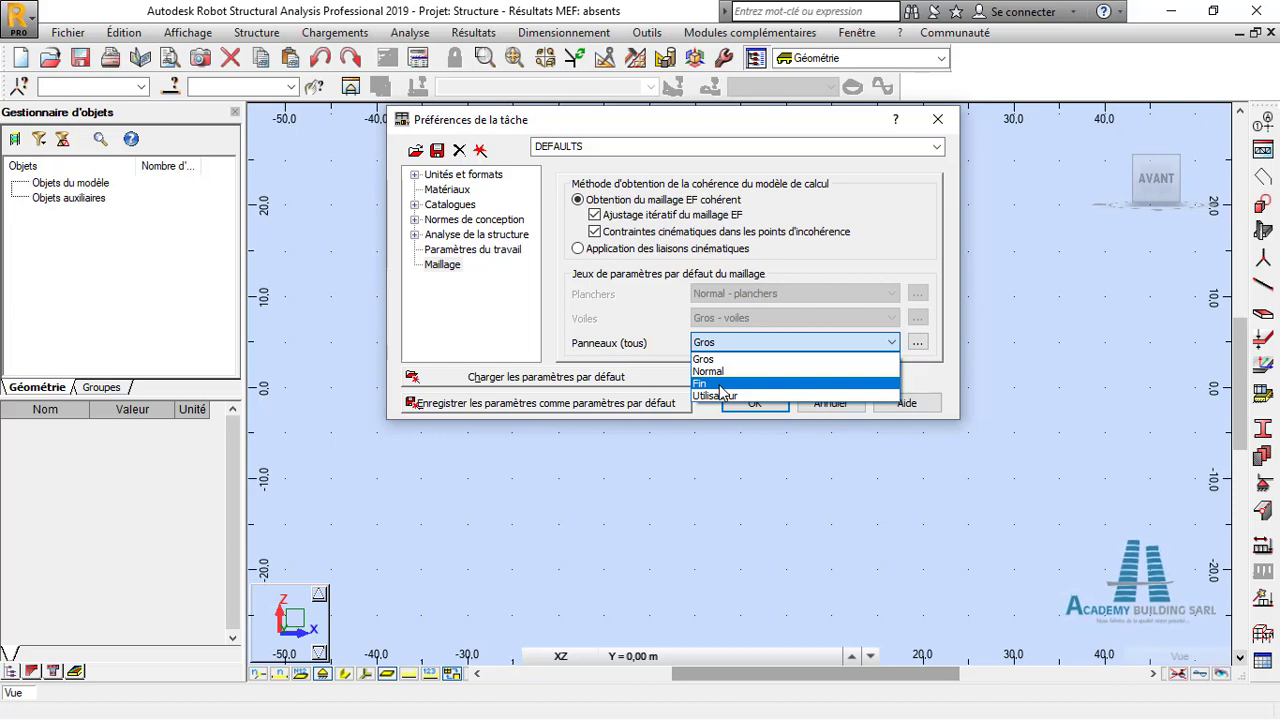
click(720, 385)
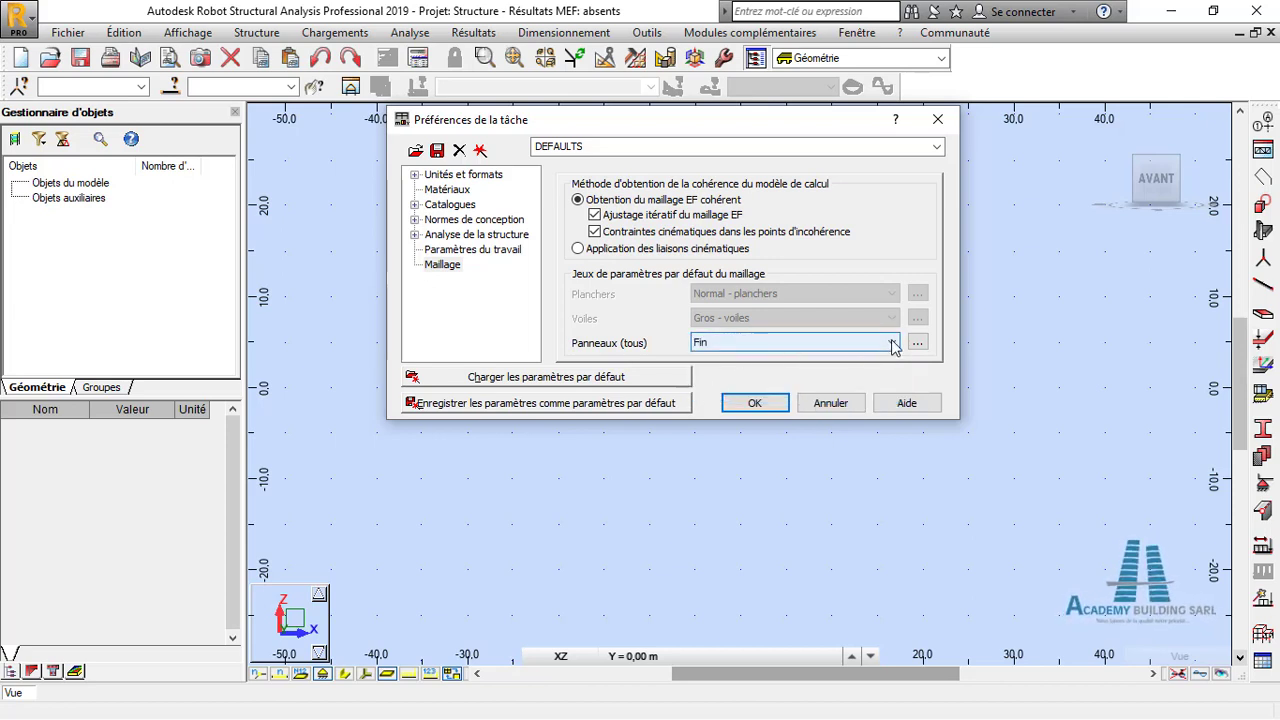
key(Tab)
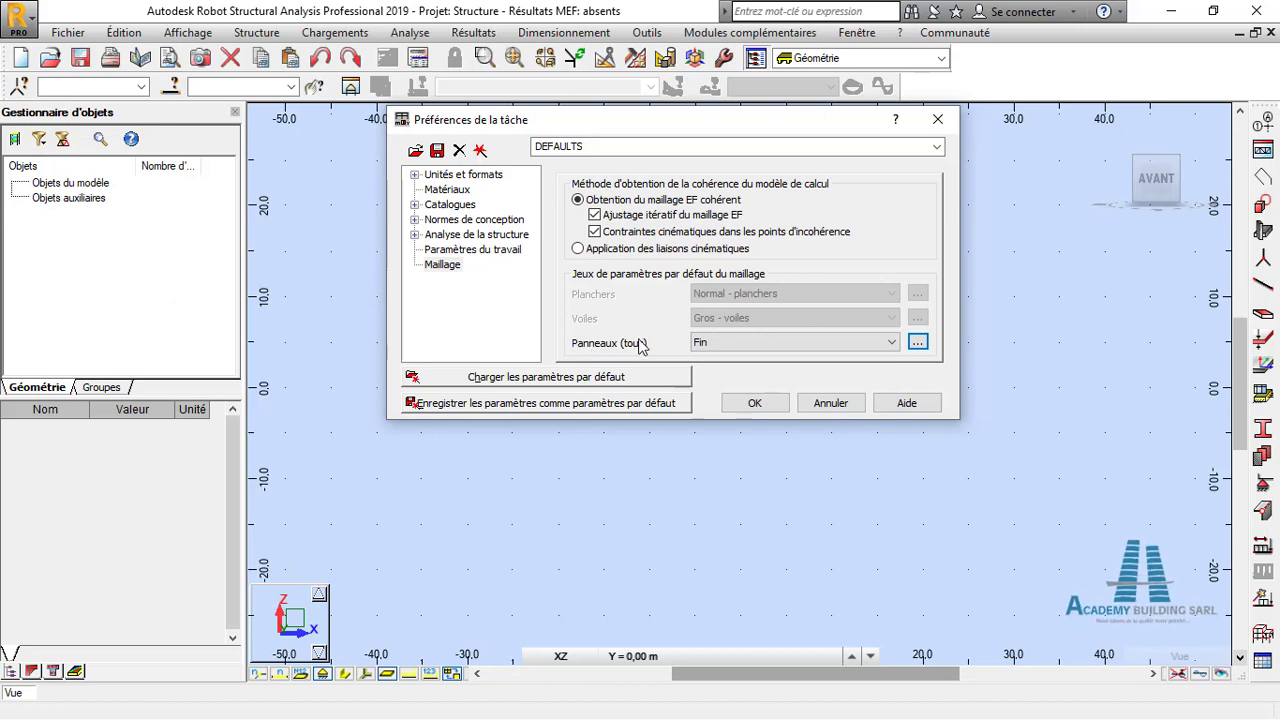
Step: Examine the detailed mesh options of the Fin set for all panels, without changing them
click(918, 344)
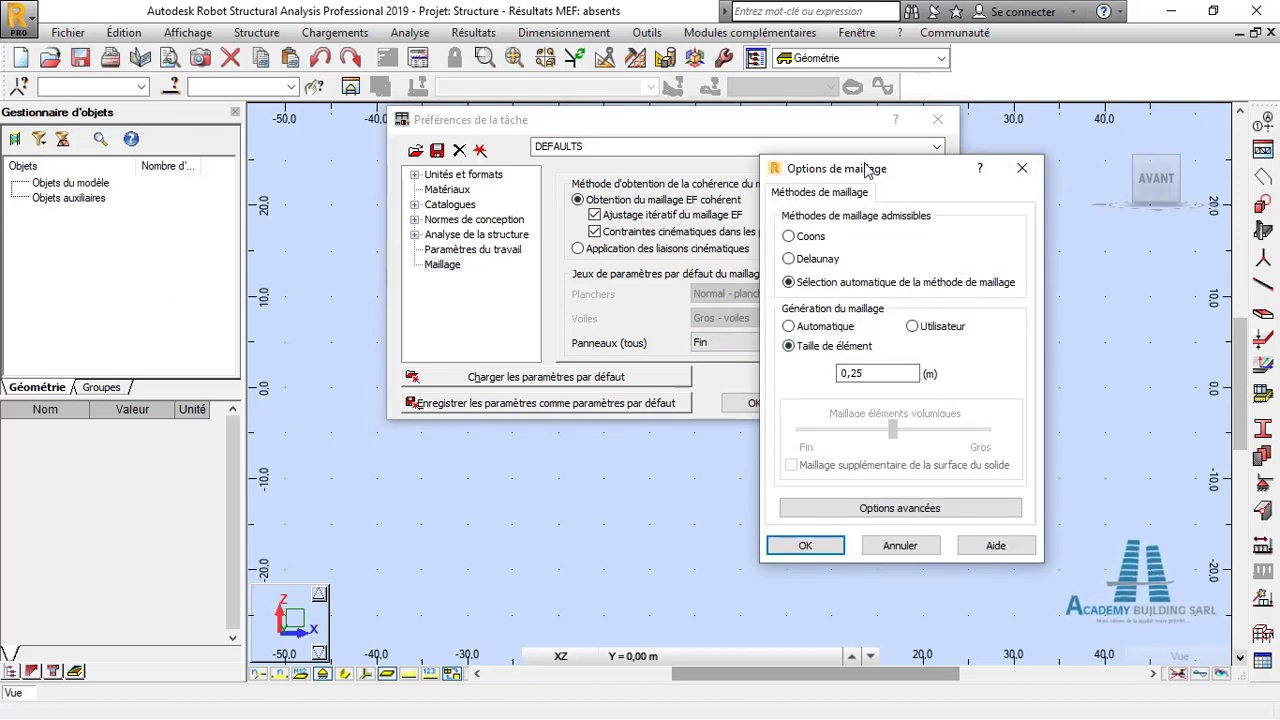
drag(851, 166, 774, 146)
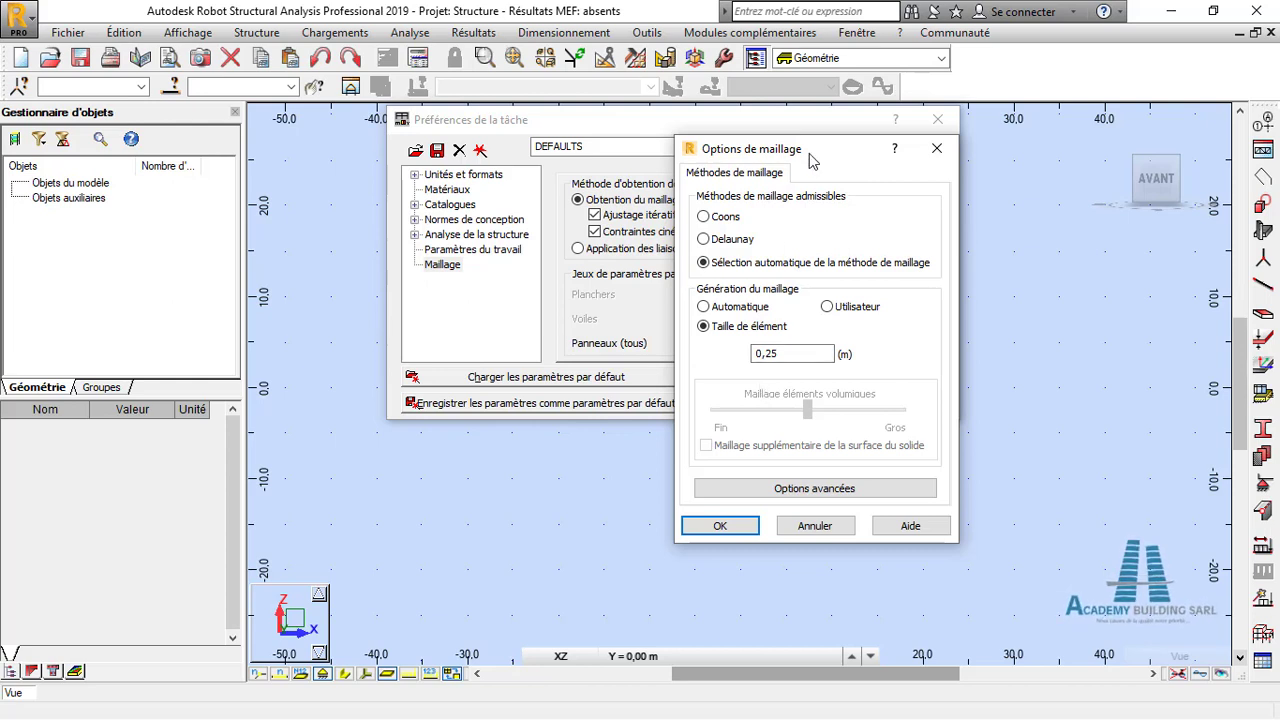
drag(812, 160, 925, 177)
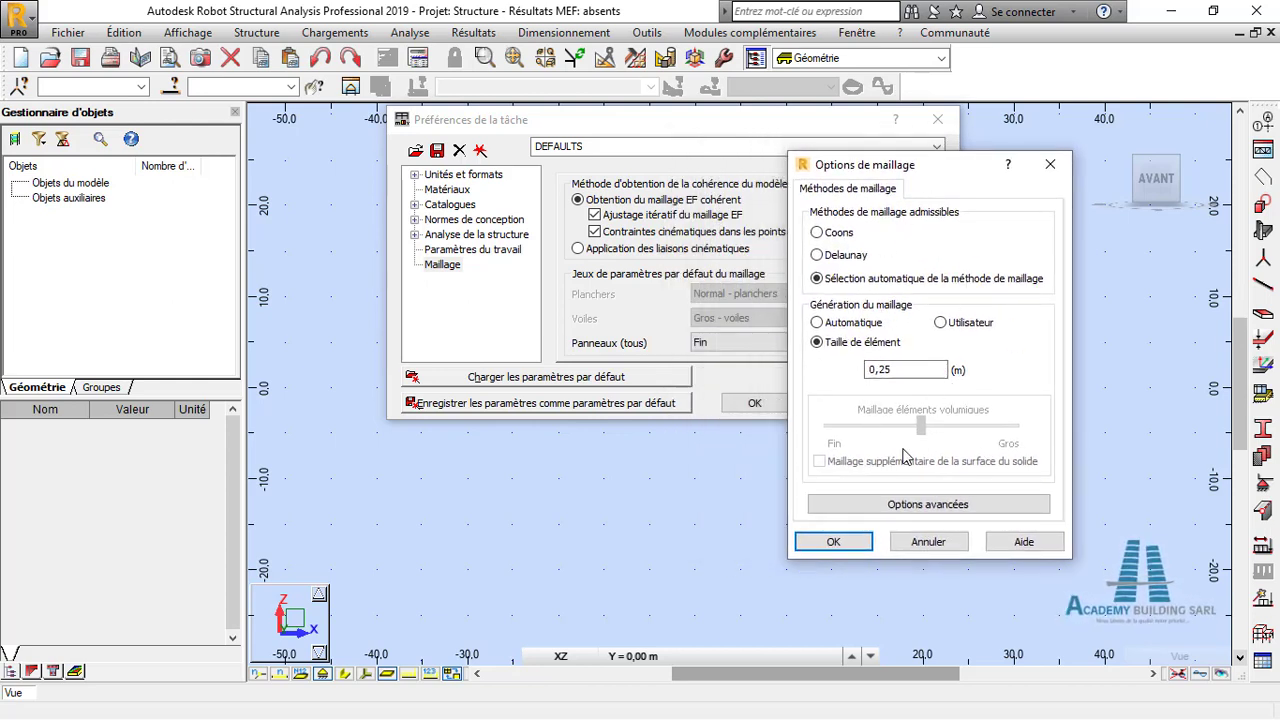
click(1050, 164)
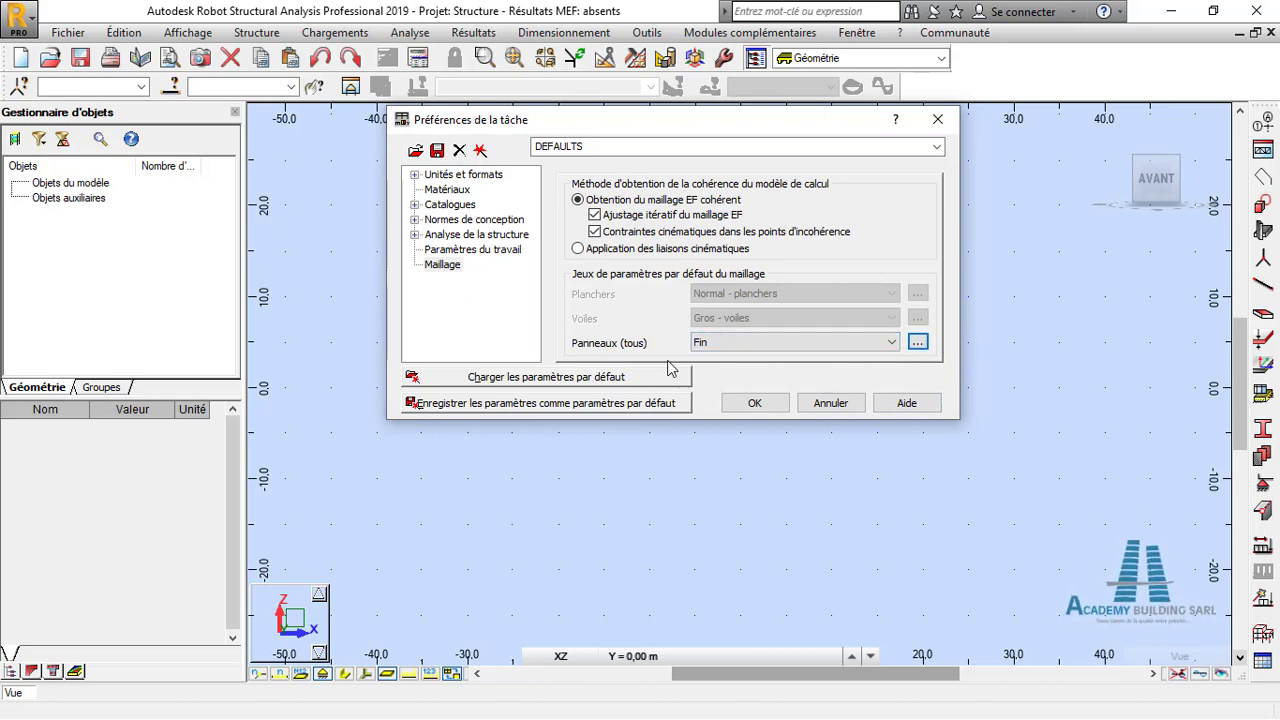
click(500, 320)
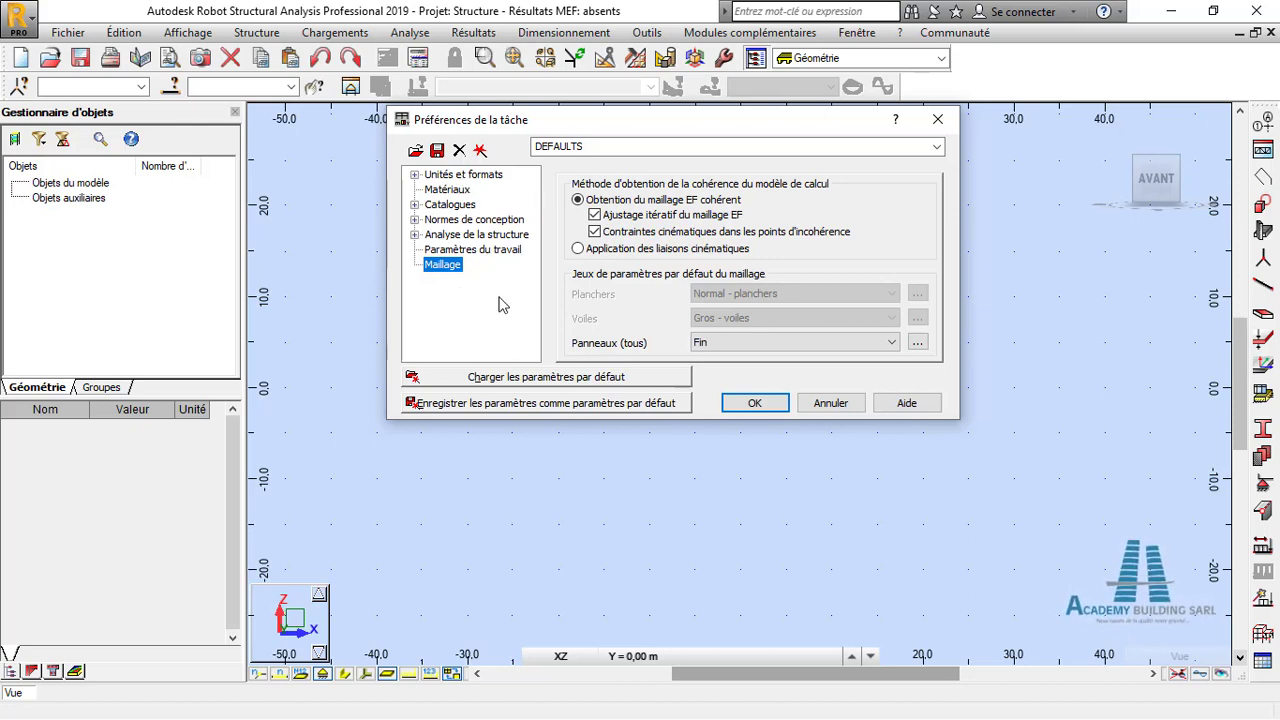
Step: Save the task preferences in the CfgUsr folder as a .cov file named ABS MODELE PREFERENCE
click(600, 146)
click(600, 146)
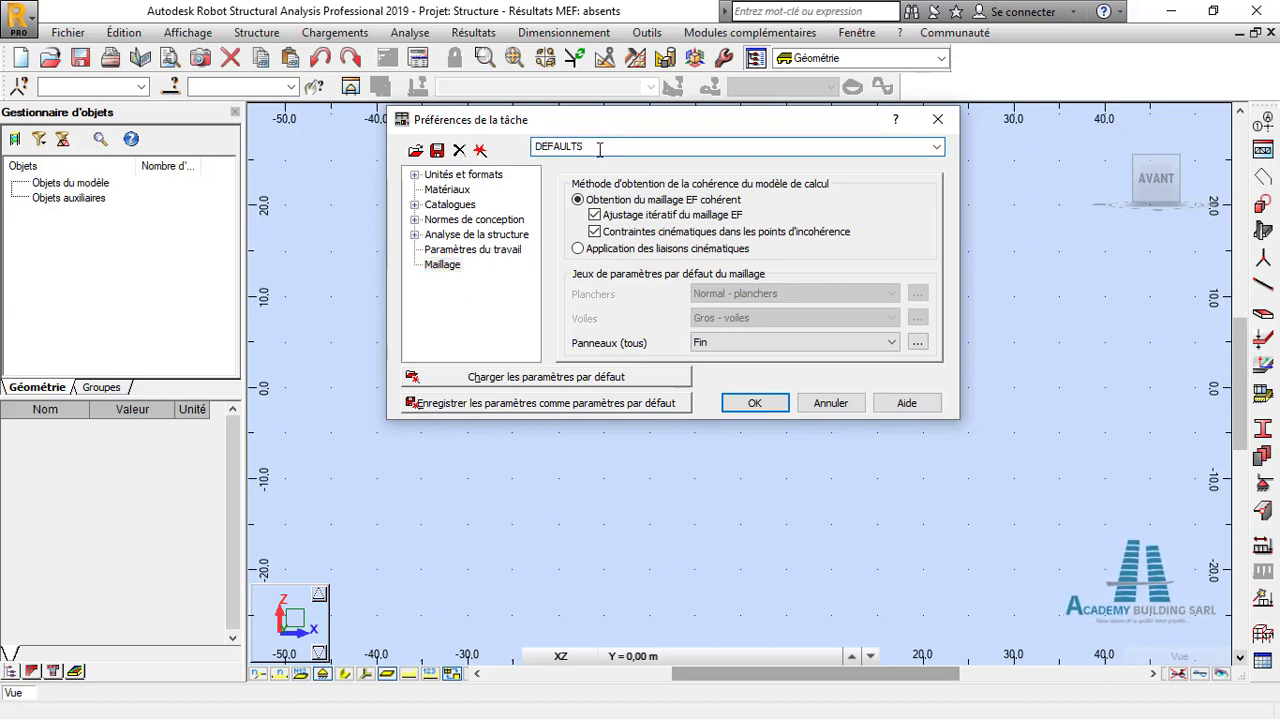
drag(594, 146, 522, 139)
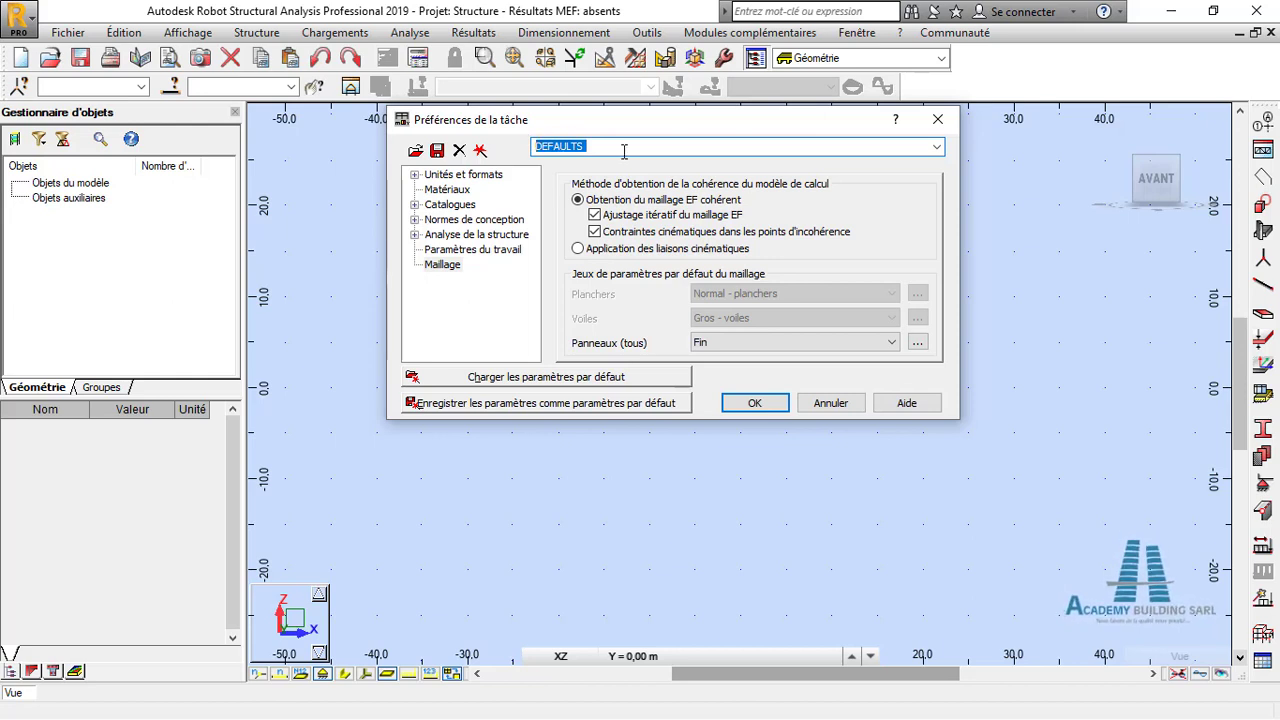
text(ABS MODEL PRFERENCE)
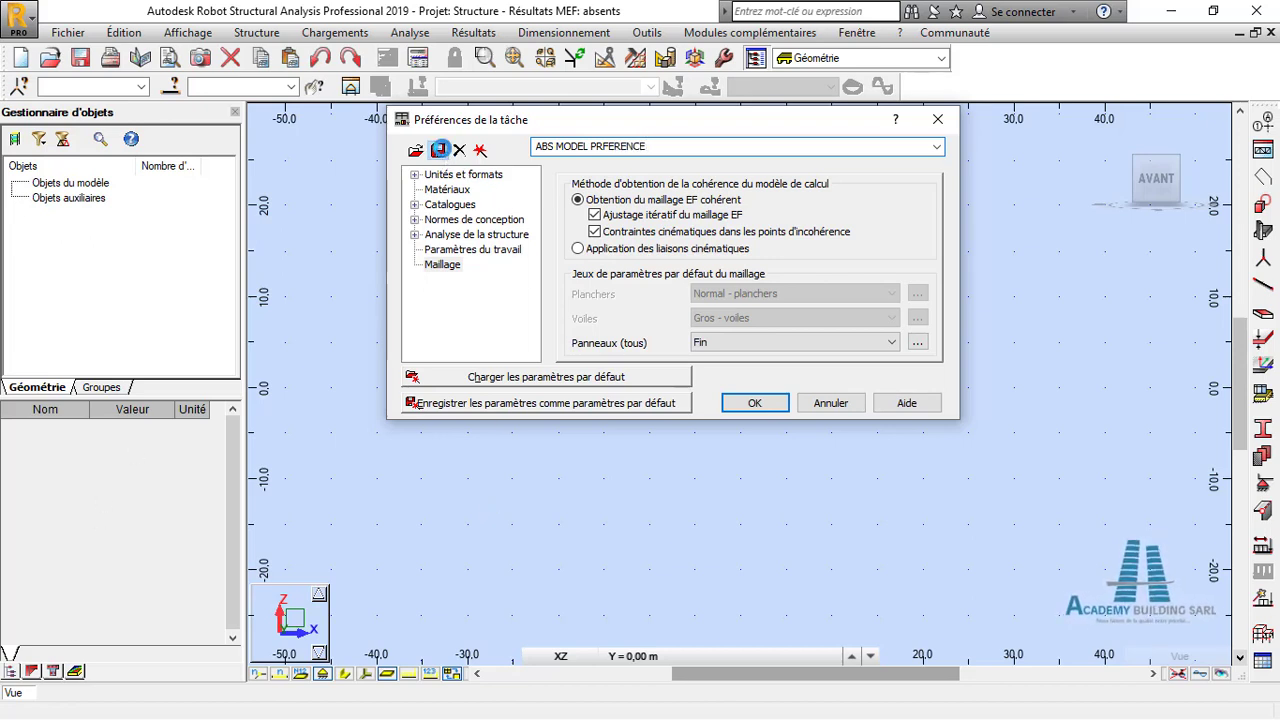
click(440, 150)
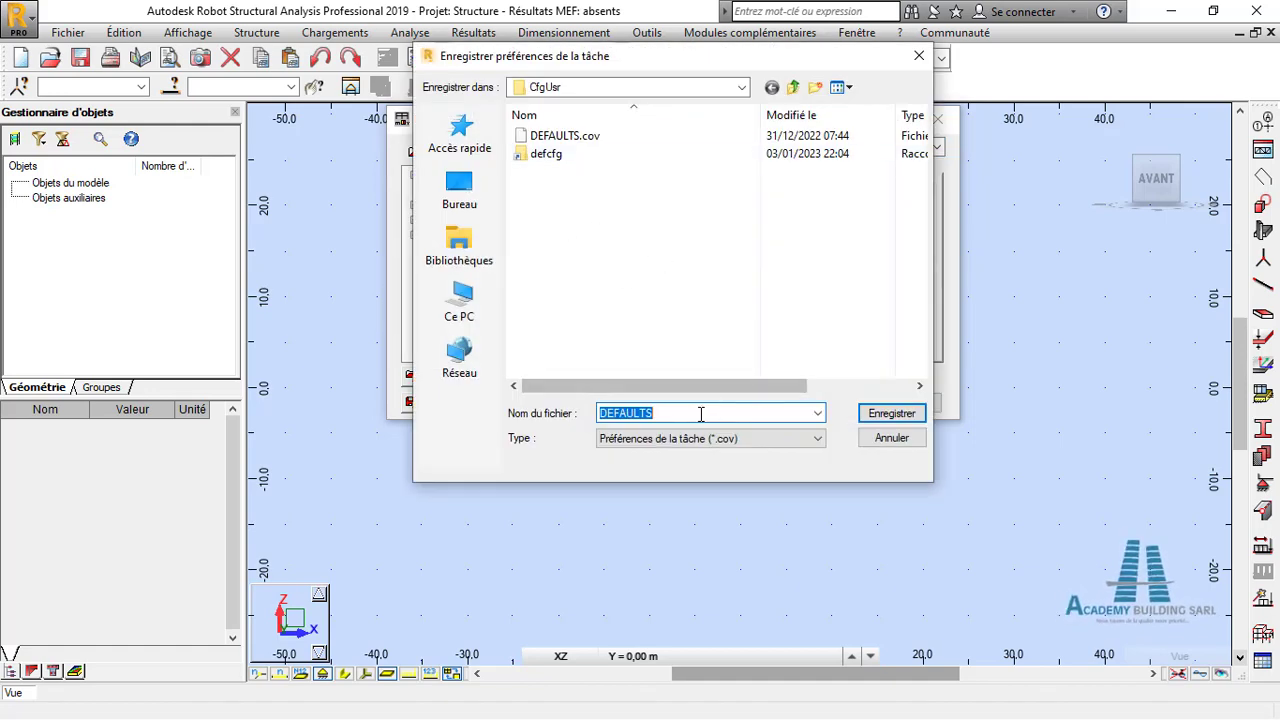
click(696, 415)
drag(664, 413, 576, 411)
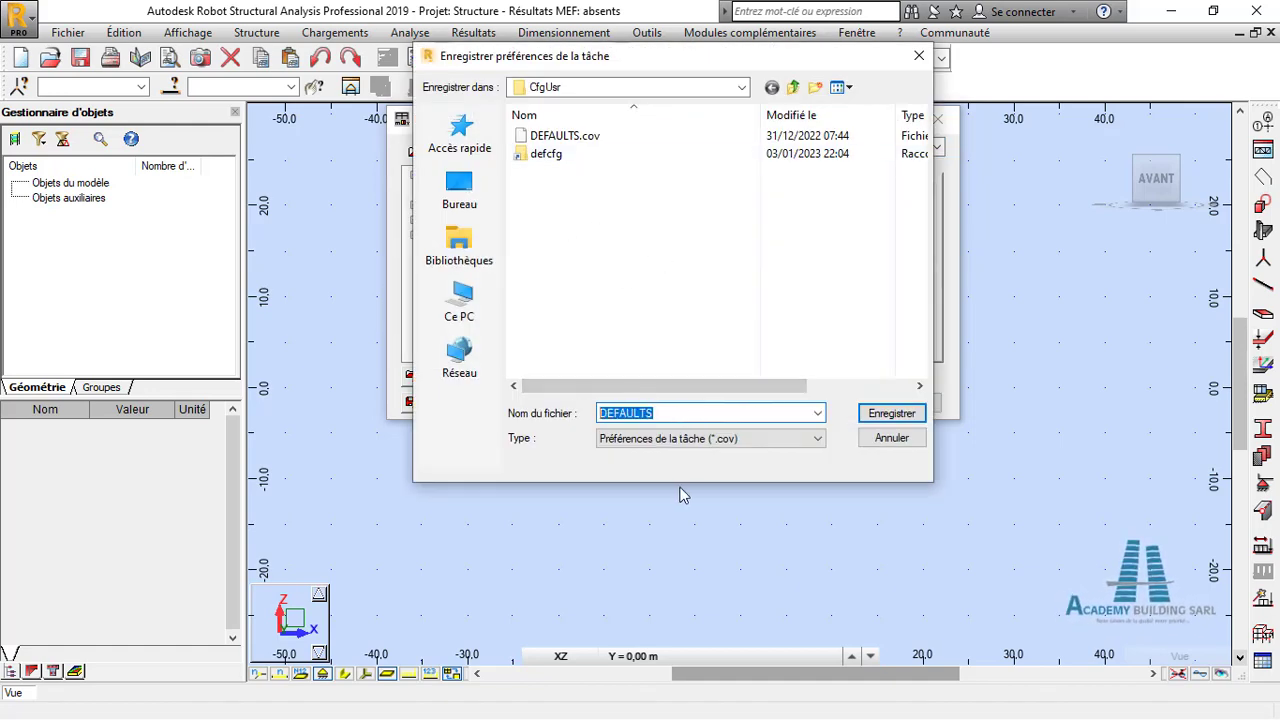
text(ABS MODELE PREFERENCE)
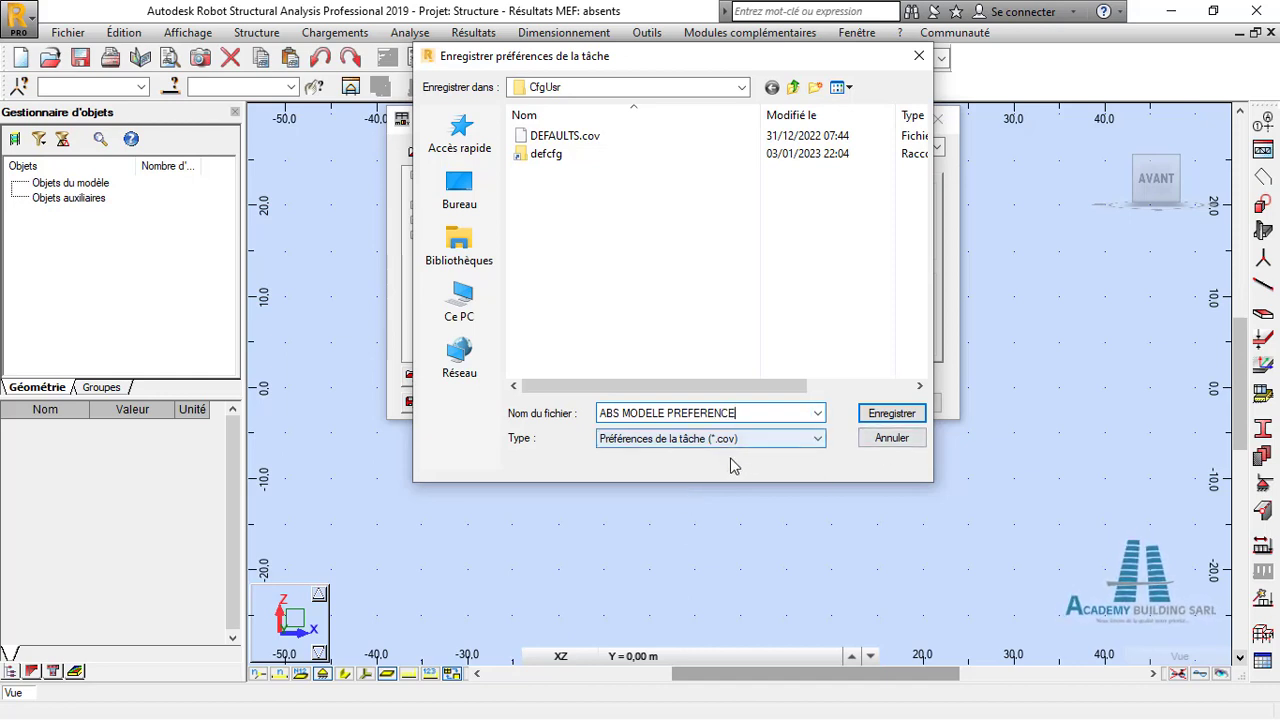
click(890, 414)
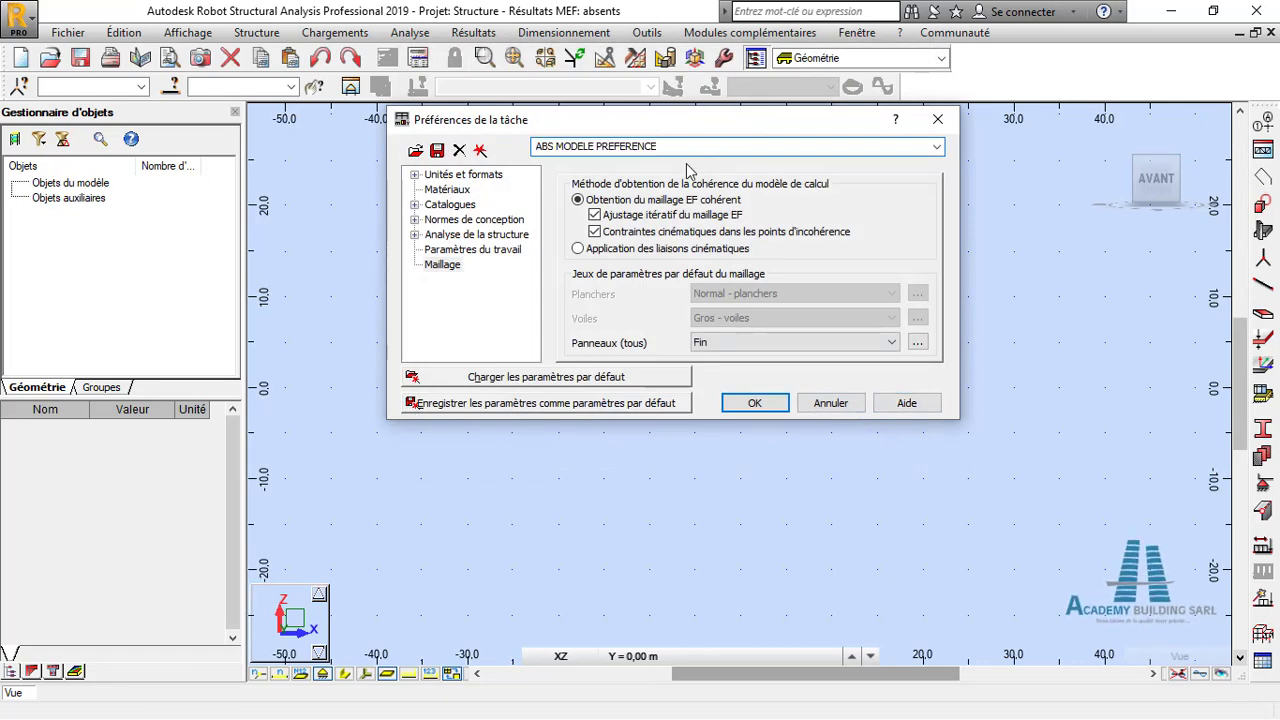
Step: Switch to the DEFAULTS preference set and return to ABS MODELE PREFERENCE
click(938, 149)
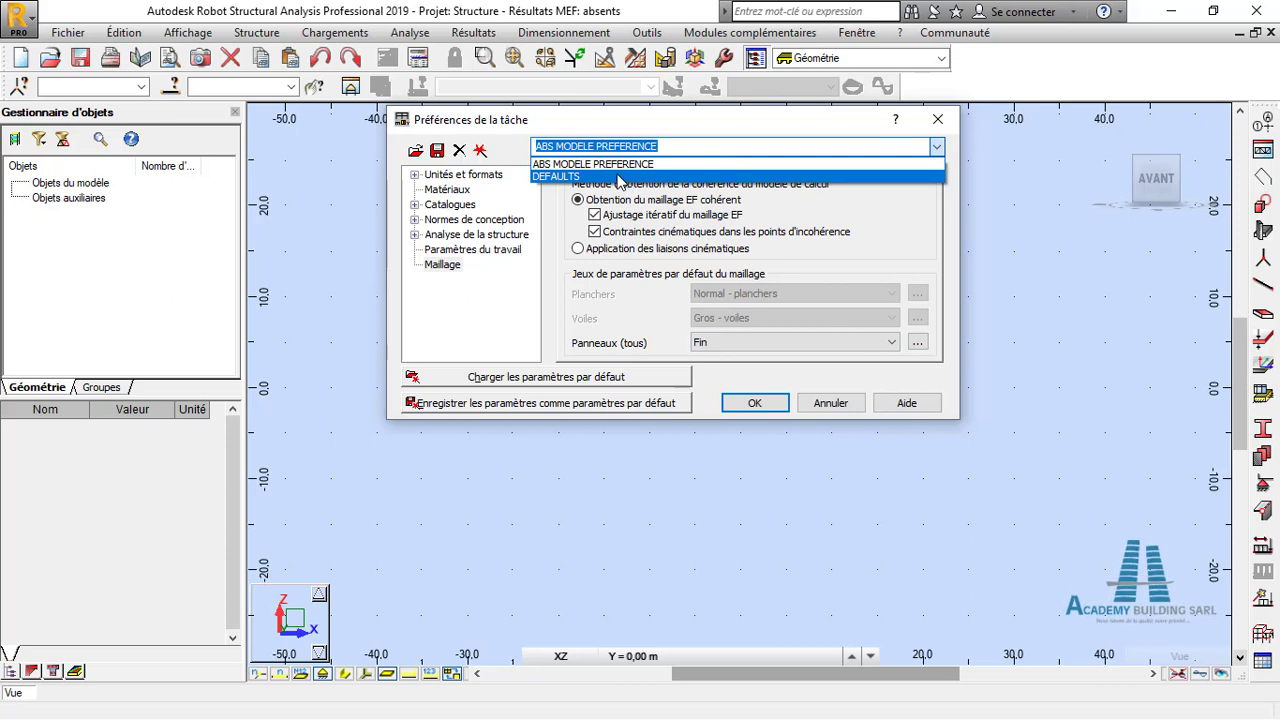
click(619, 177)
click(937, 147)
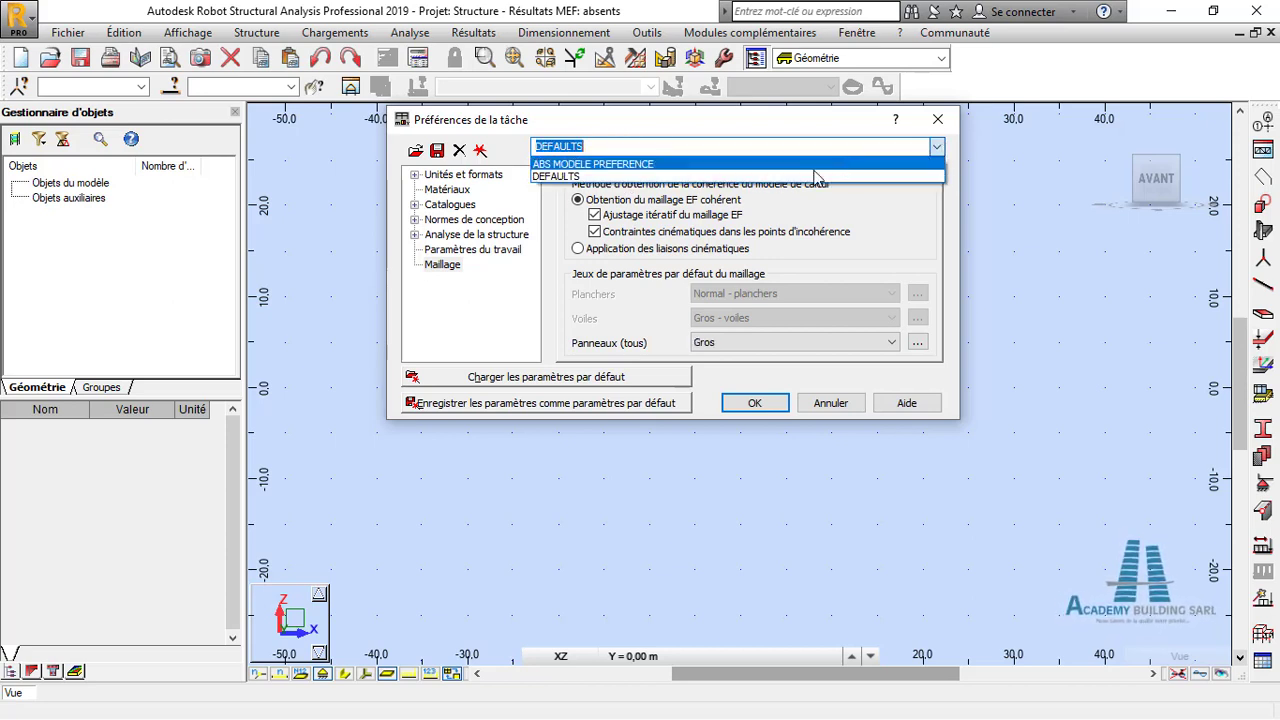
click(808, 165)
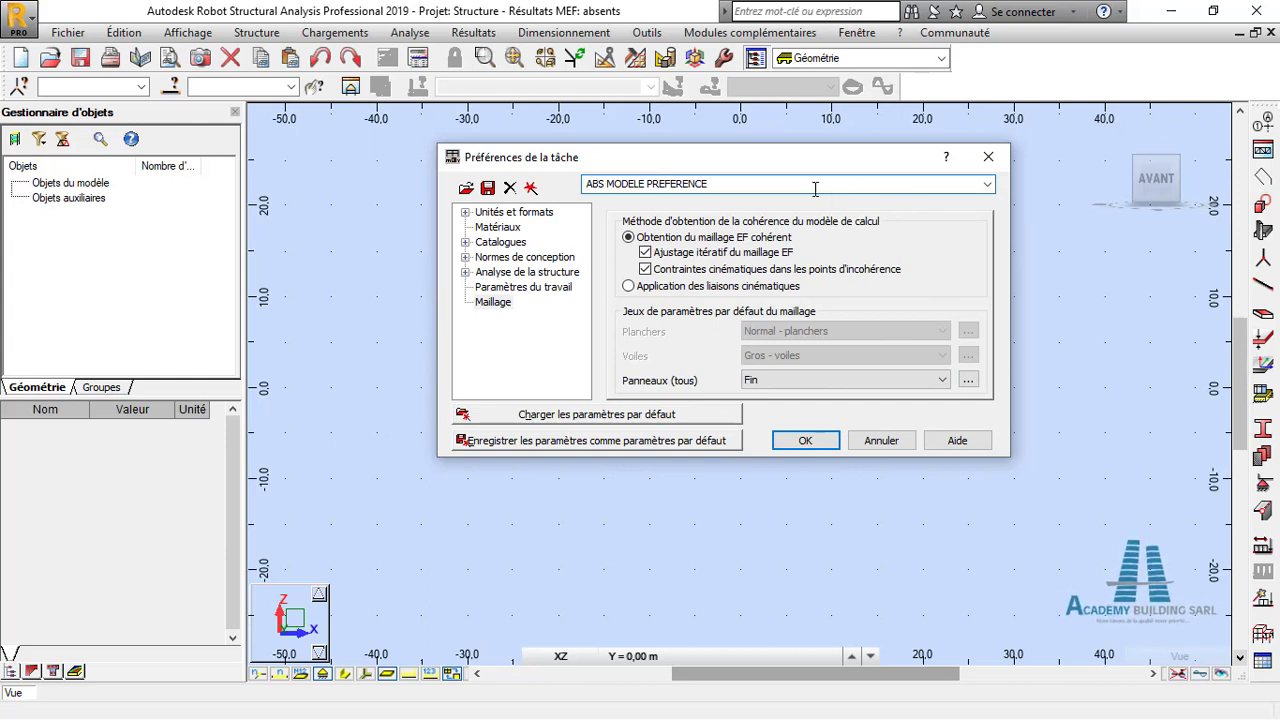
Step: Save the ABS MODELE PREFERENCE parameters as the default preferences
drag(774, 164, 777, 157)
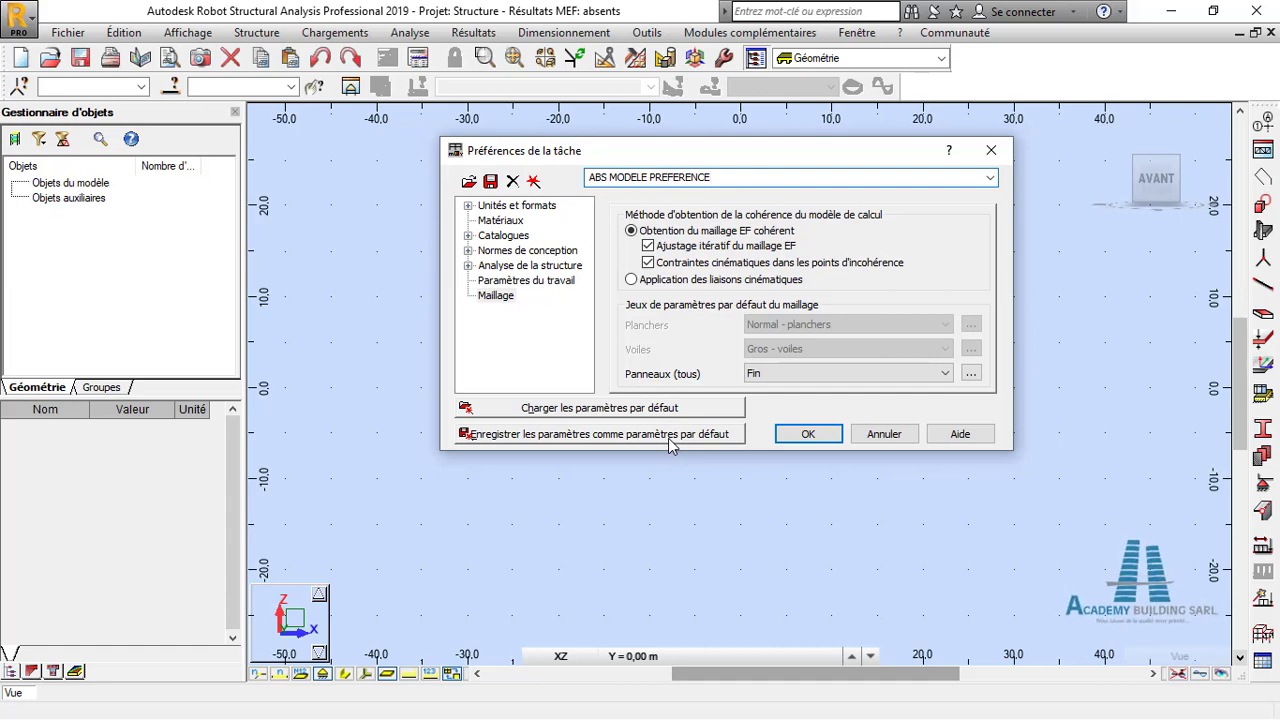
drag(647, 162, 637, 184)
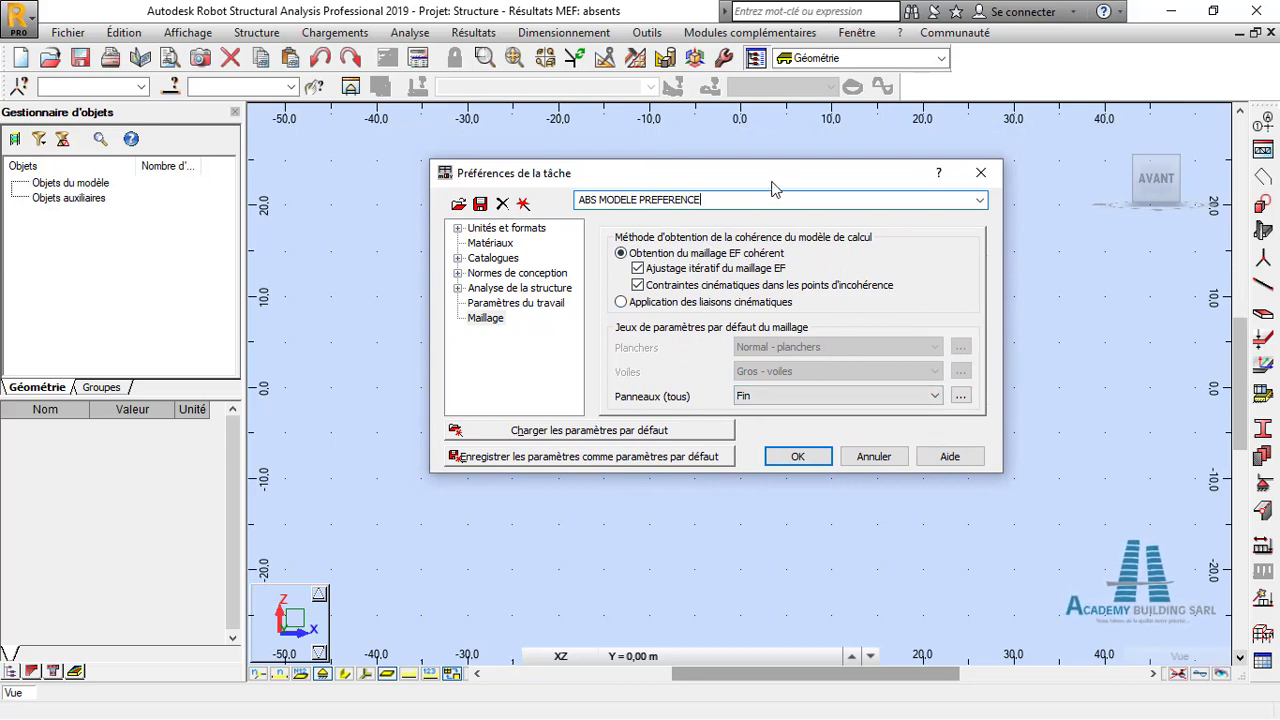
drag(778, 179, 784, 171)
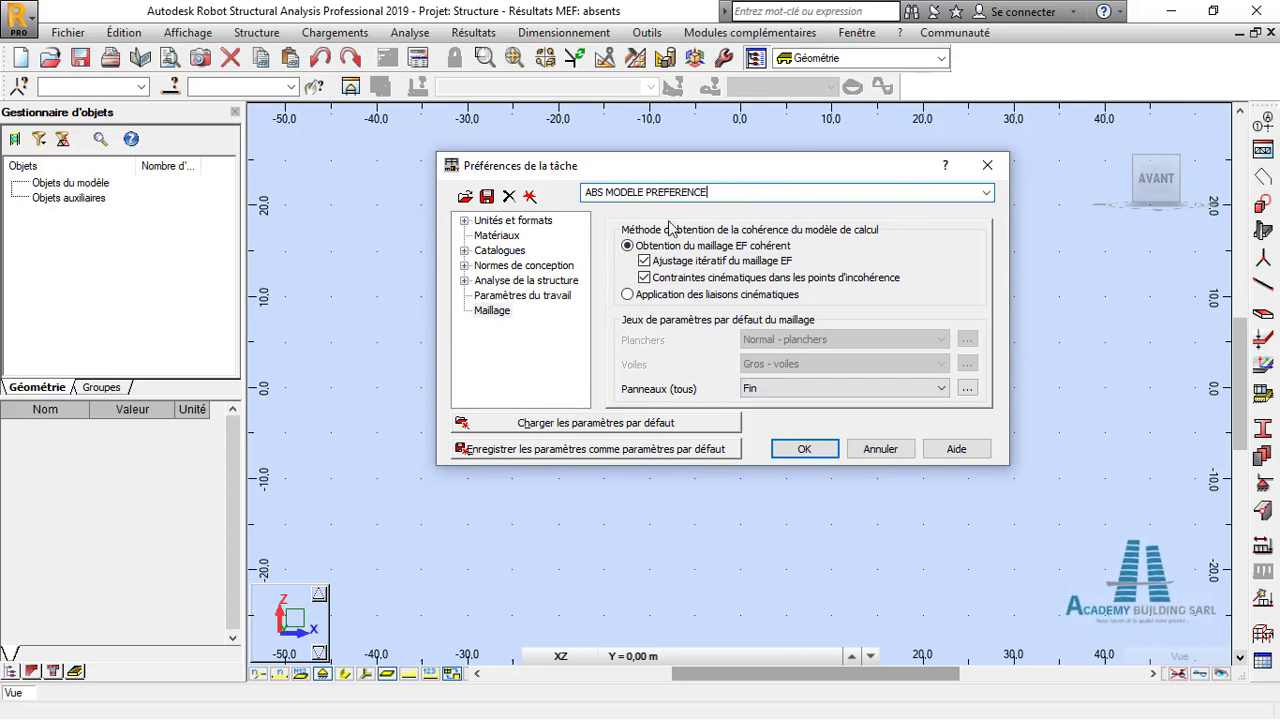
click(586, 450)
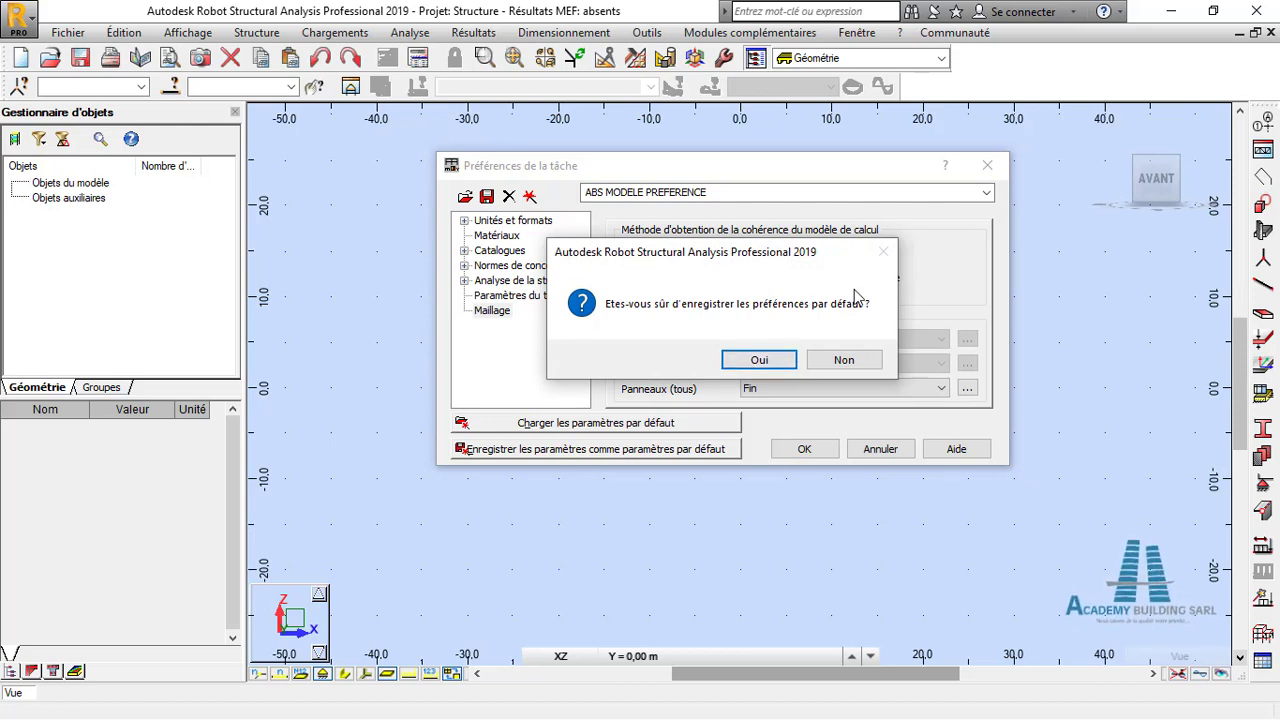
click(758, 361)
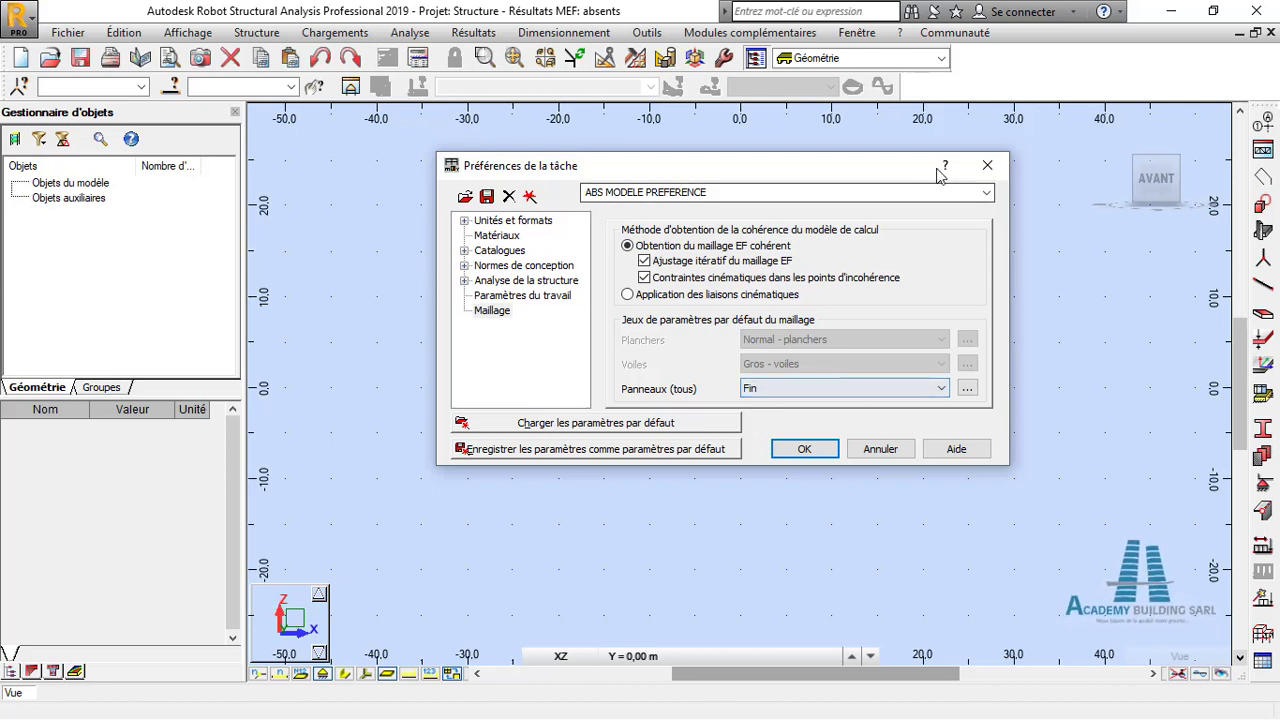
Step: Select the DEFAULTS preference set as the active task preferences
click(986, 193)
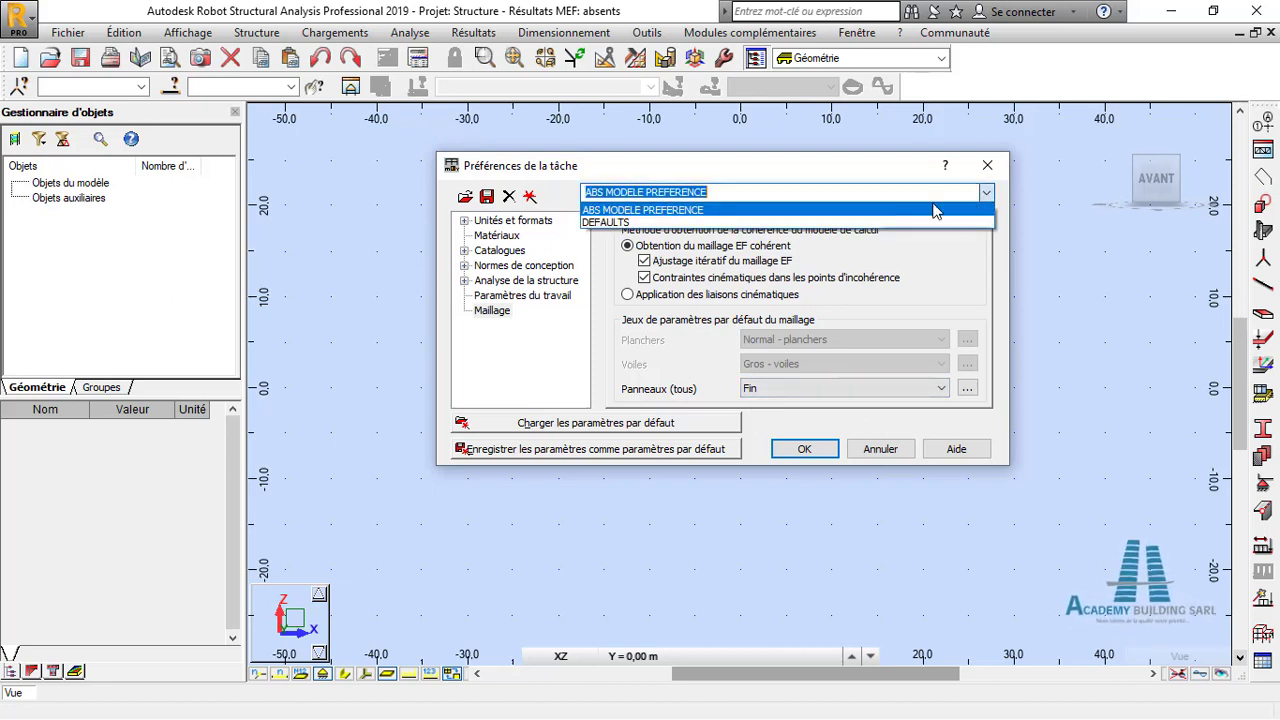
click(818, 222)
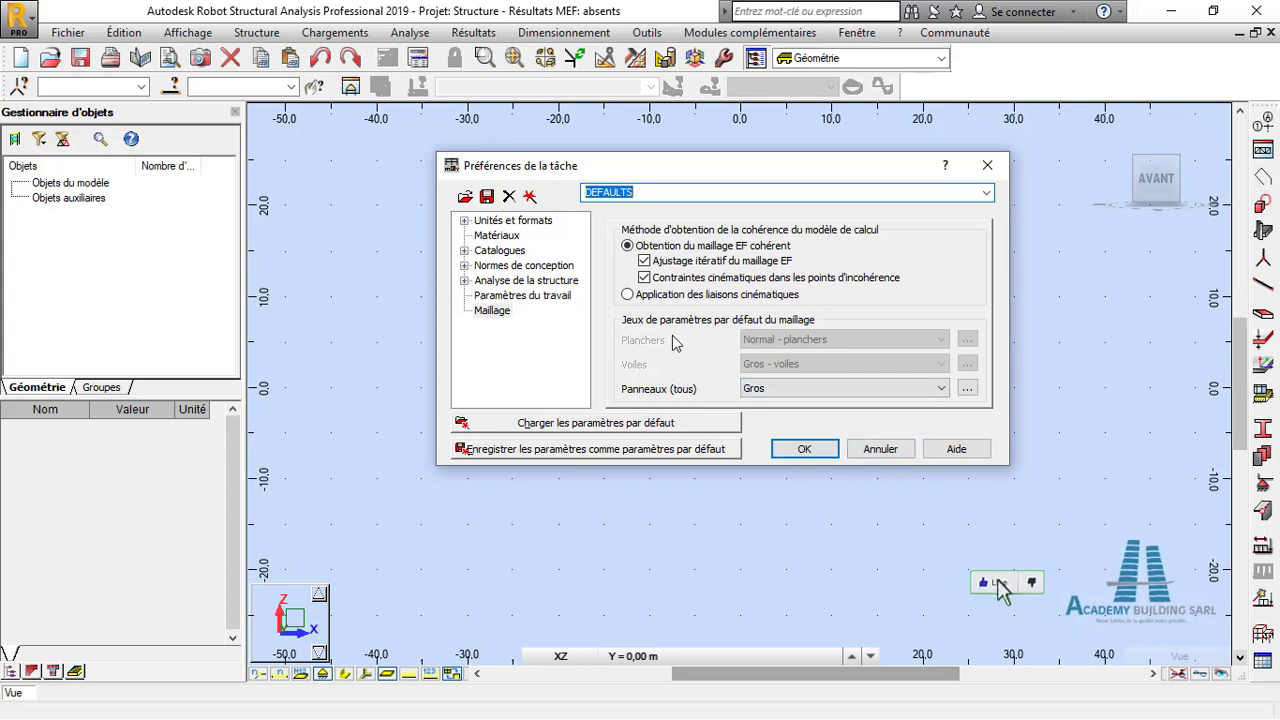
Step: Switch the task preferences to the ABS MODELE PREFERENCE set and return to DEFAULTS
click(985, 193)
click(655, 206)
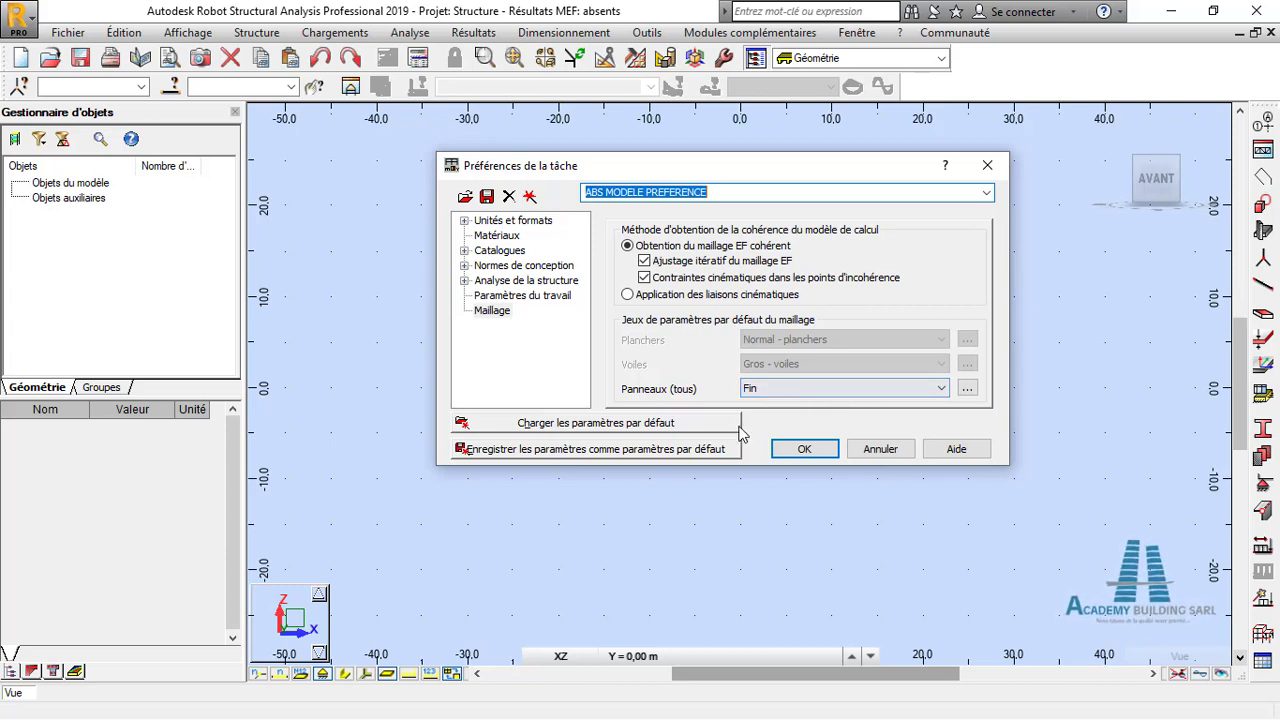
click(740, 191)
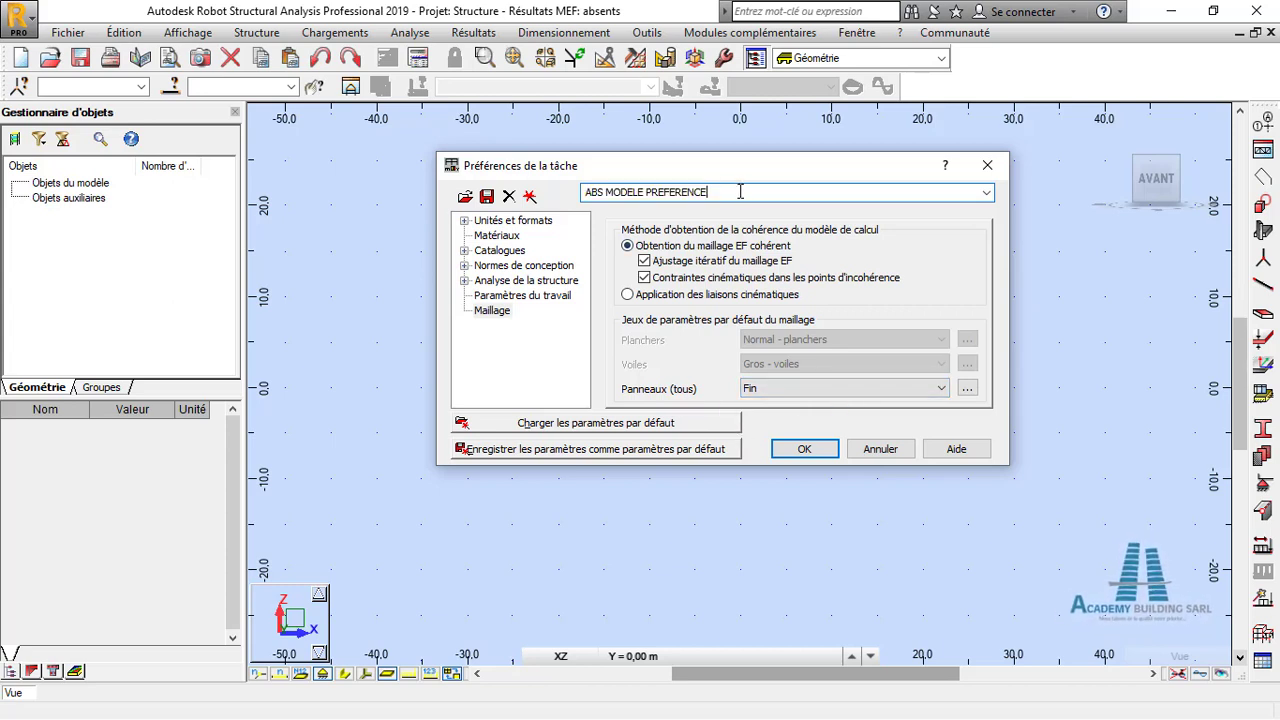
click(986, 192)
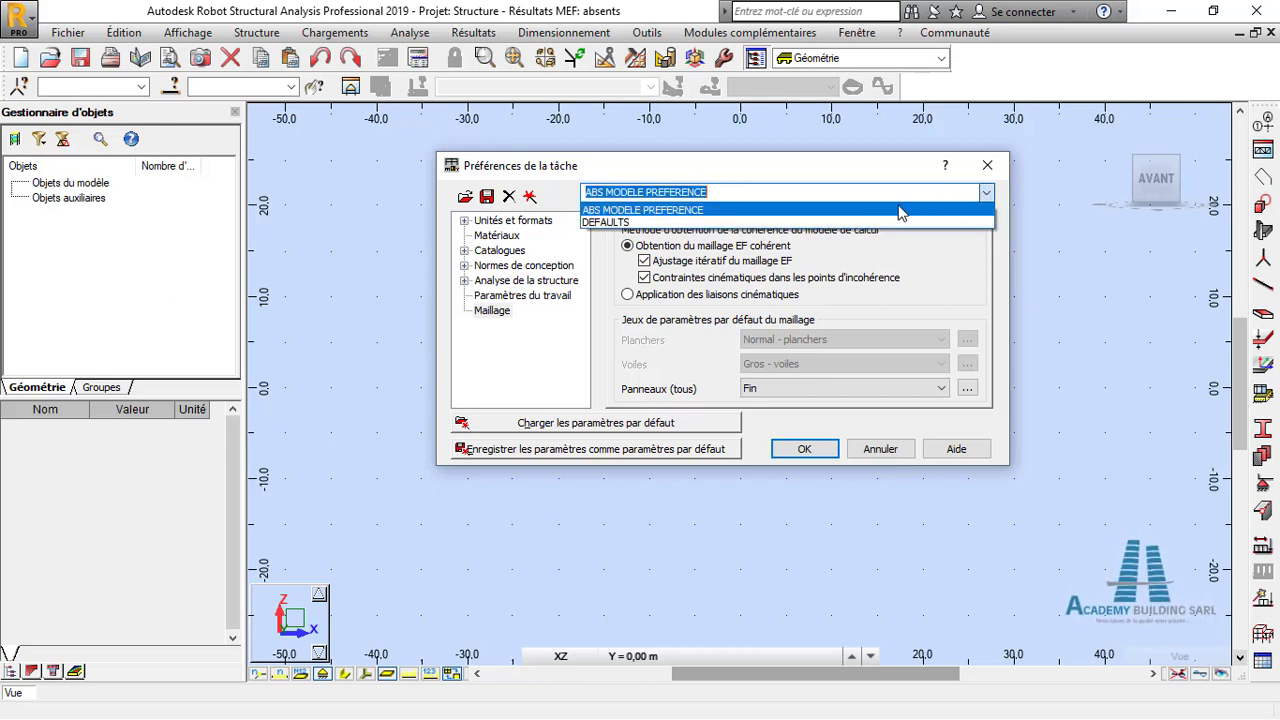
click(806, 222)
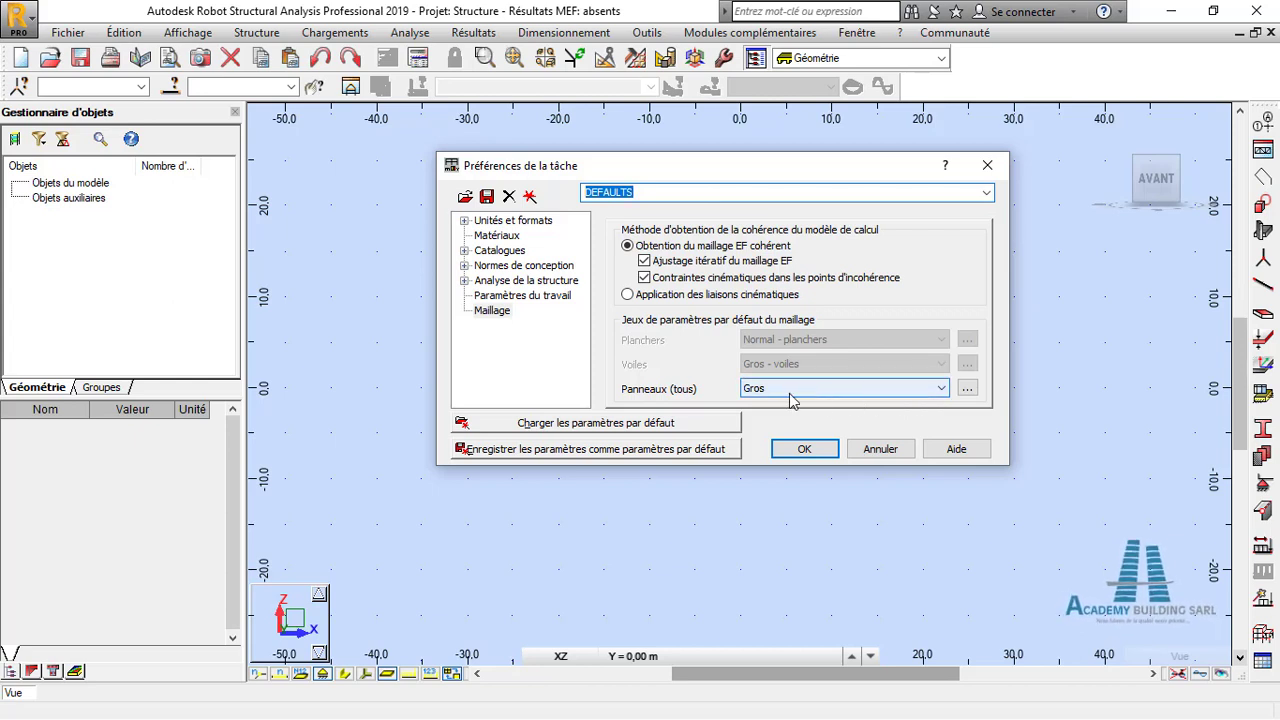
Step: Load the saved default parameters into the task preferences, accepting the restoration of the default preferences
click(666, 424)
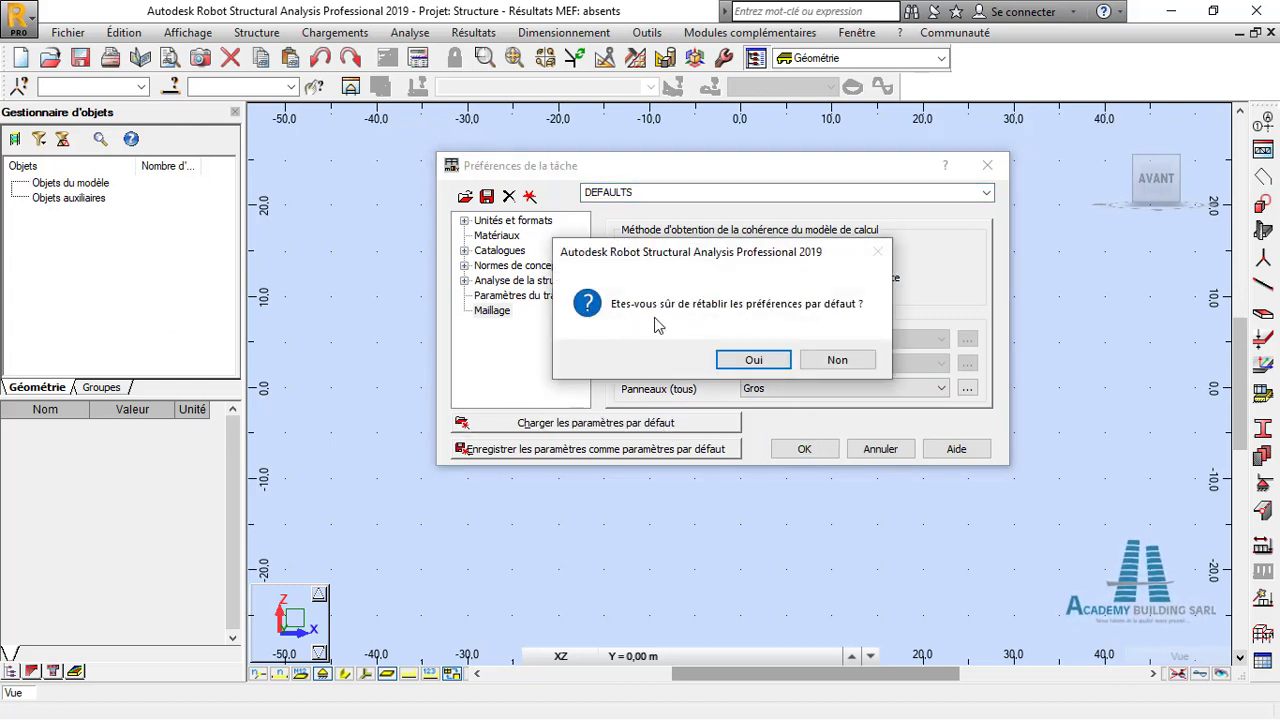
click(753, 361)
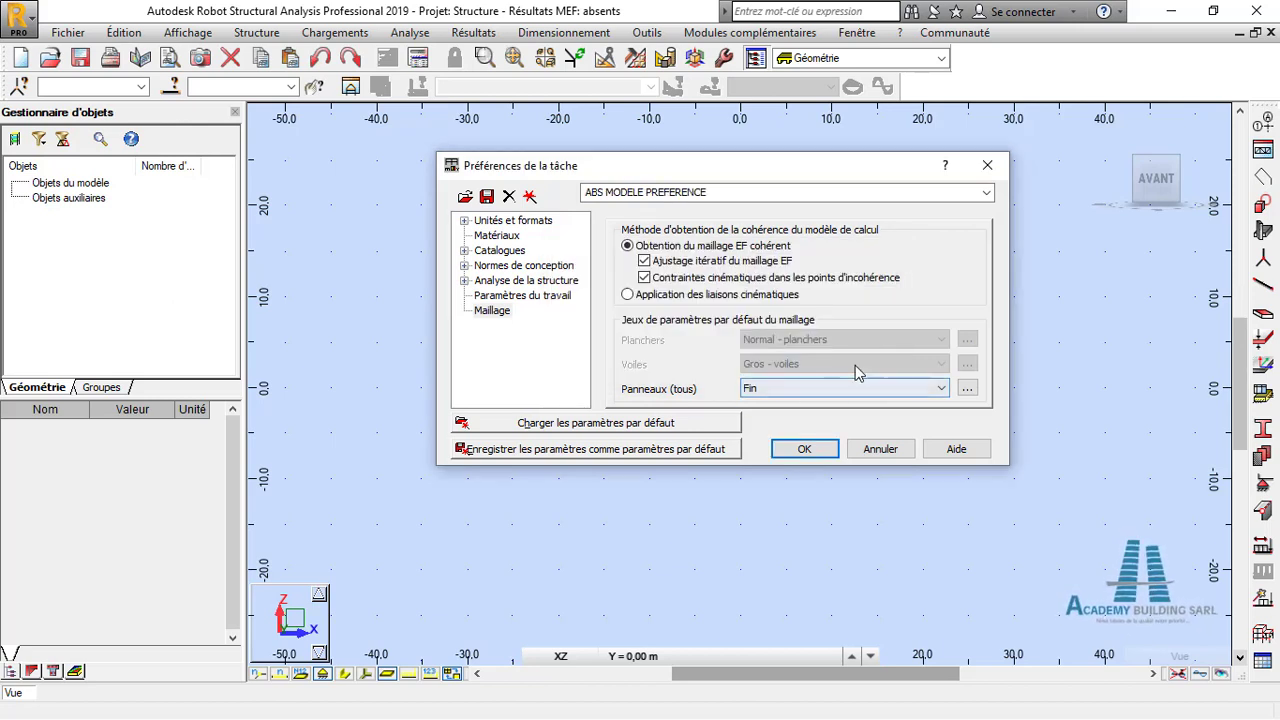
key(BackSpace)
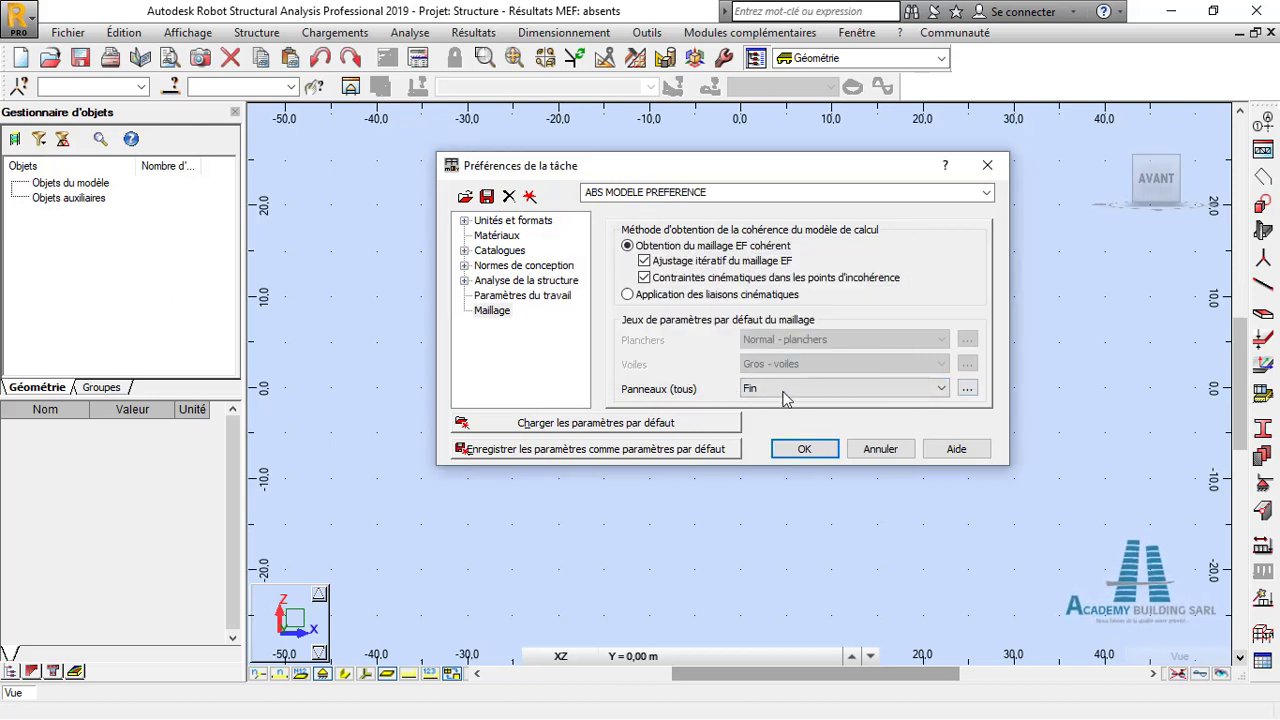
click(714, 196)
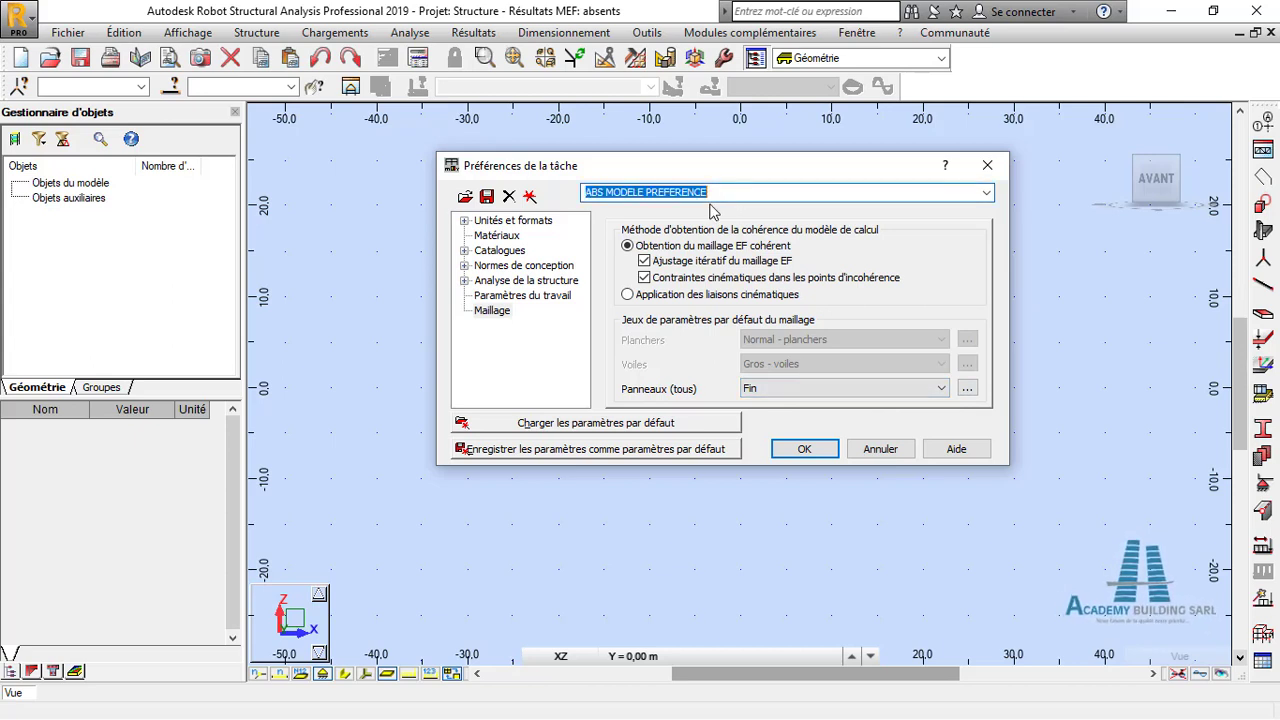
click(549, 358)
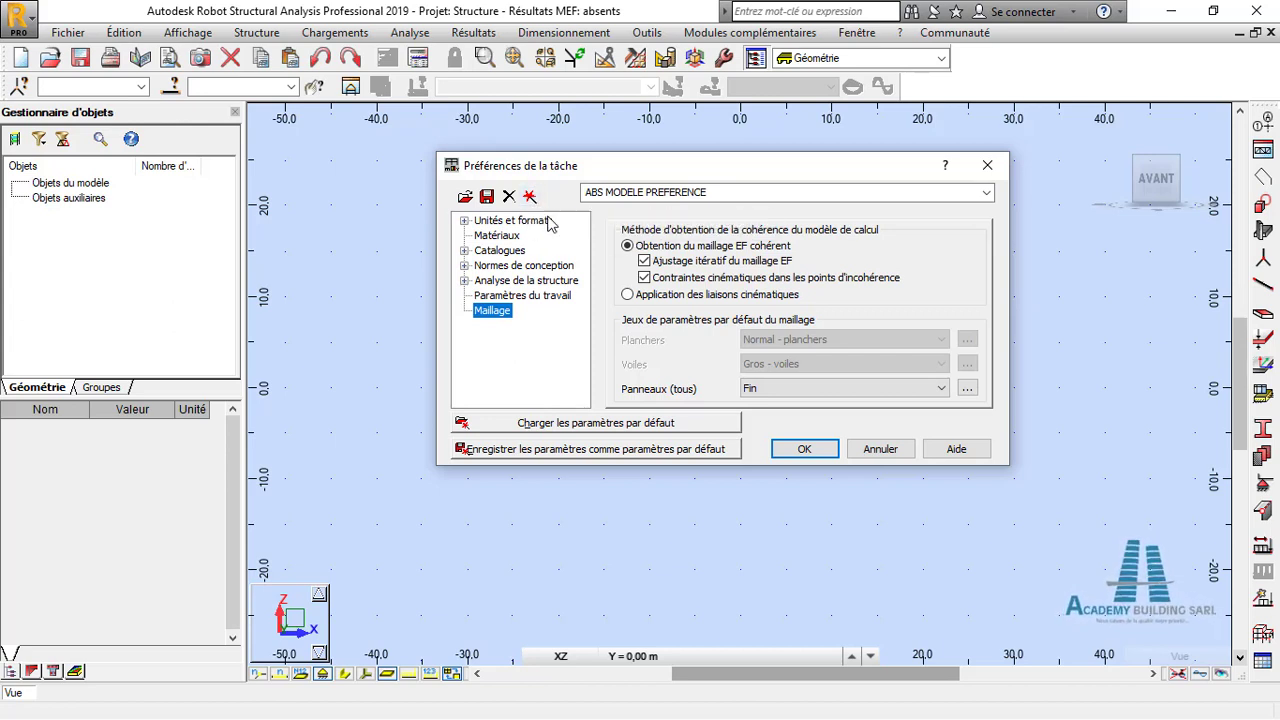
click(986, 192)
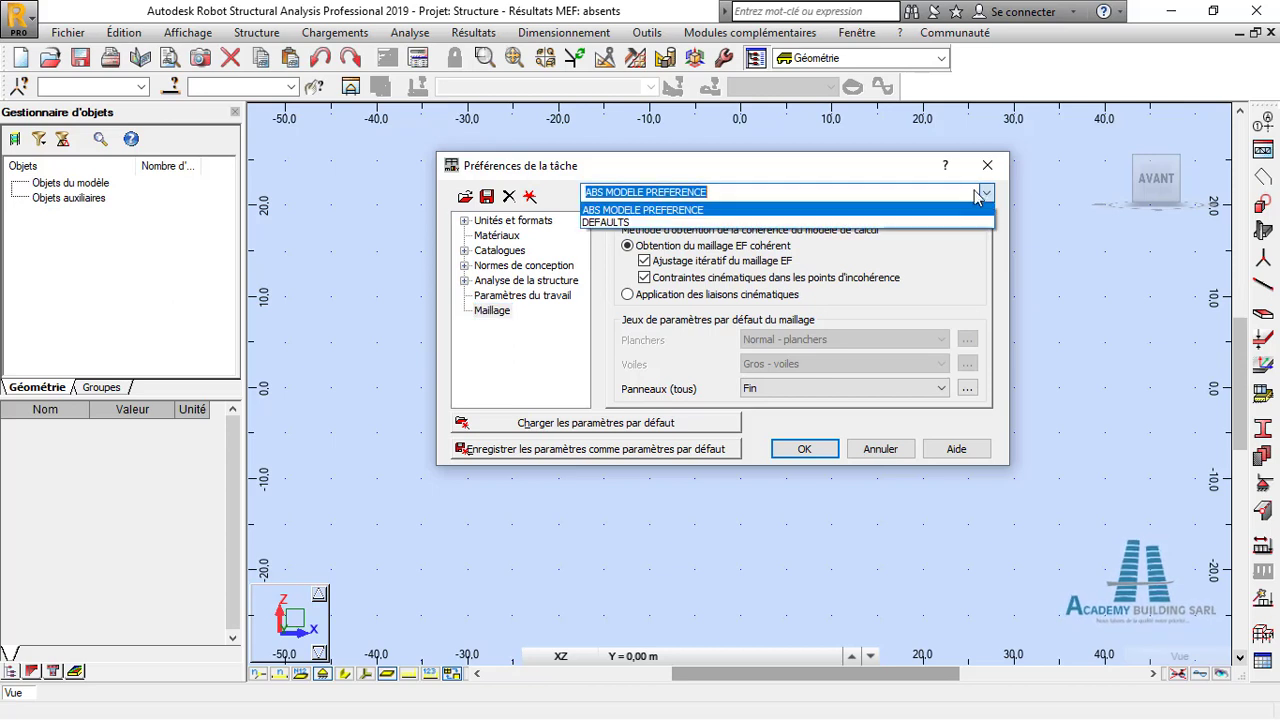
click(560, 370)
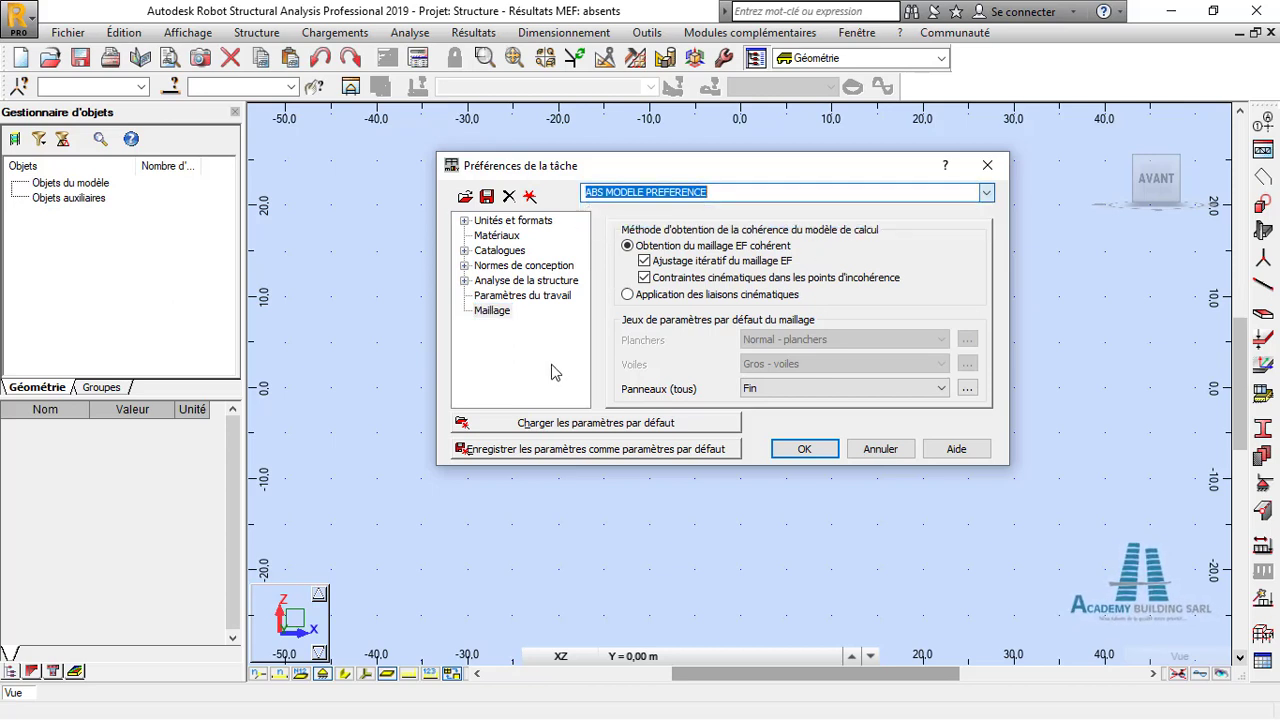
Step: Reset the ABS MODELE PREFERENCE set to the program's initial parameters
click(716, 197)
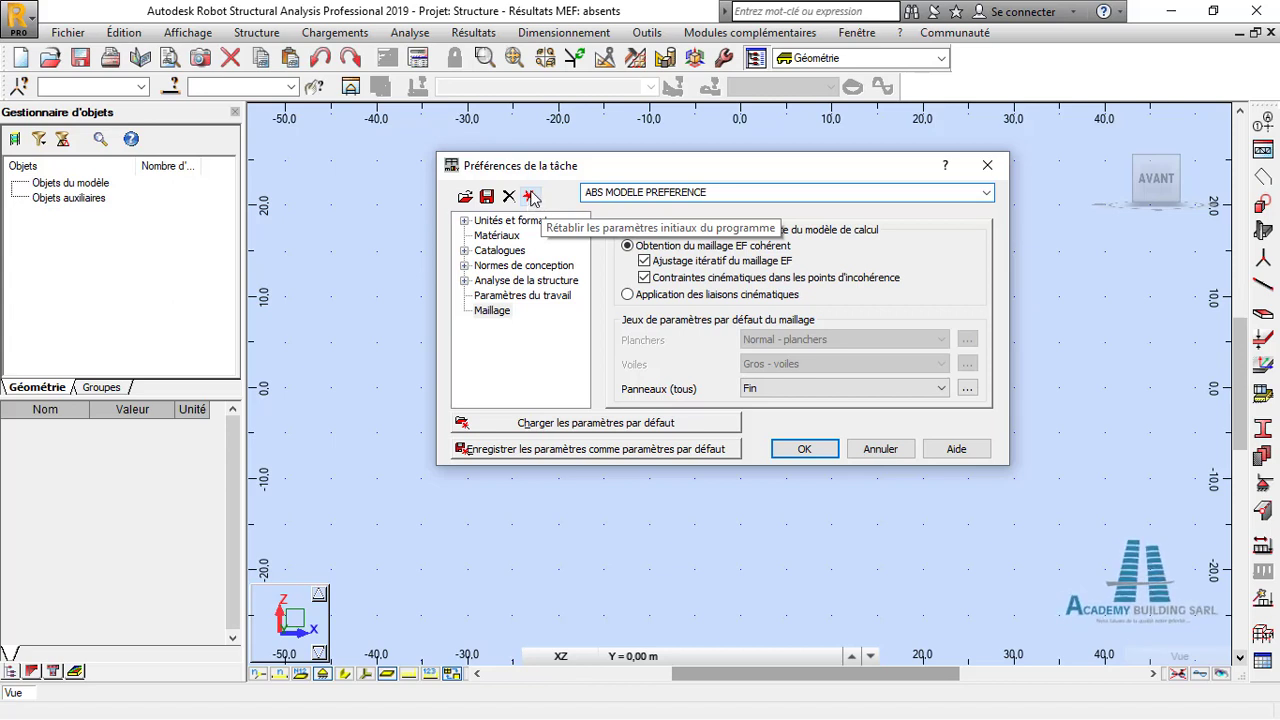
click(531, 197)
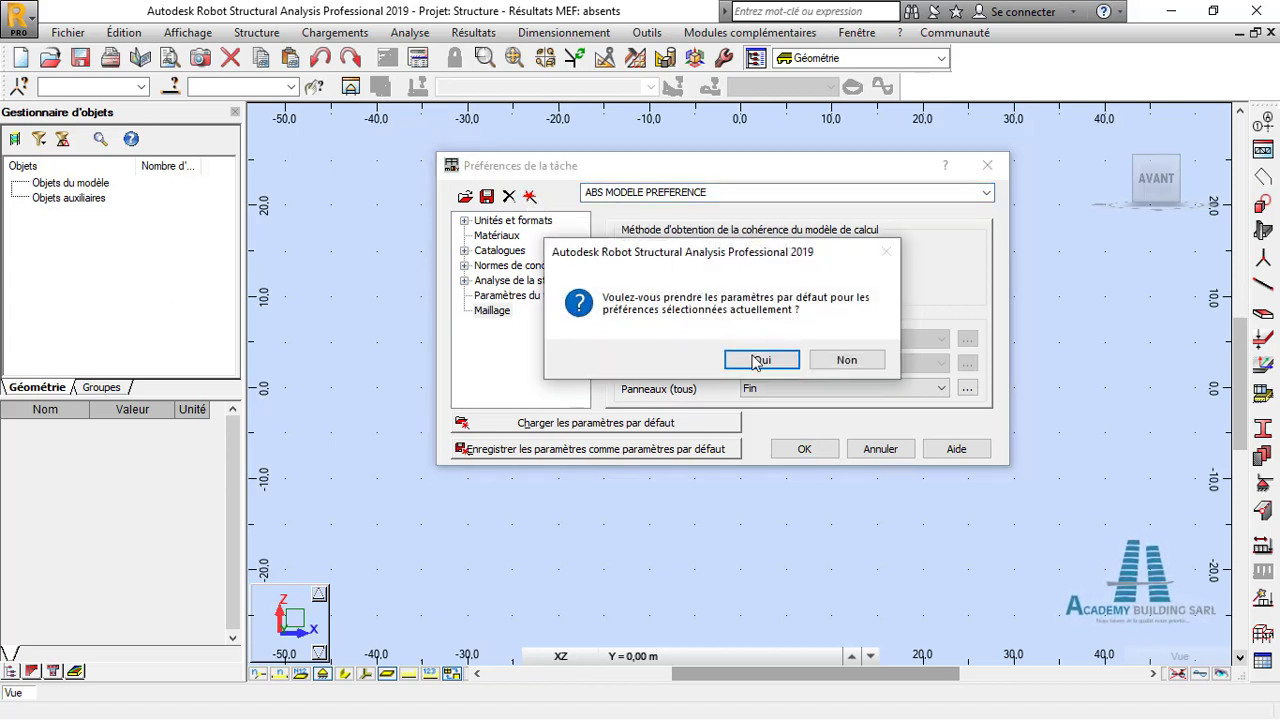
click(760, 366)
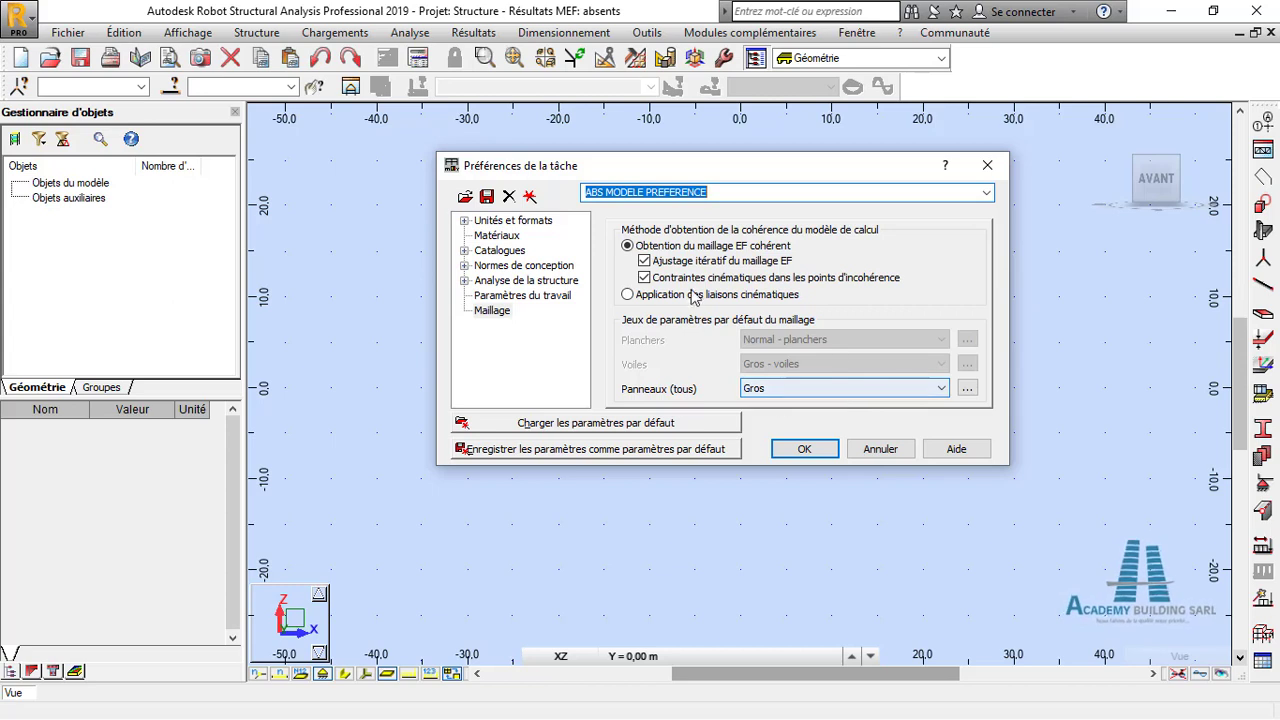
click(465, 222)
click(466, 222)
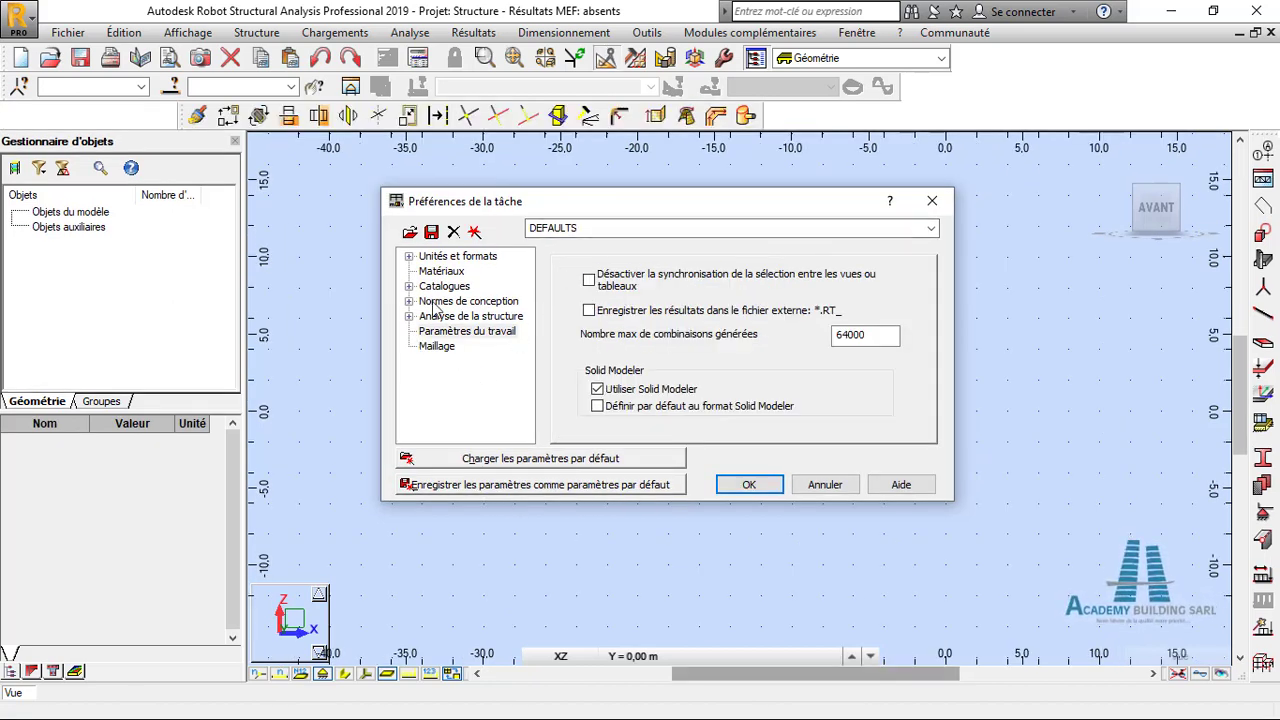
Step: Open the ABS MODELE PREFERENCE.cov task preferences file from the CfgUsr folder
click(409, 233)
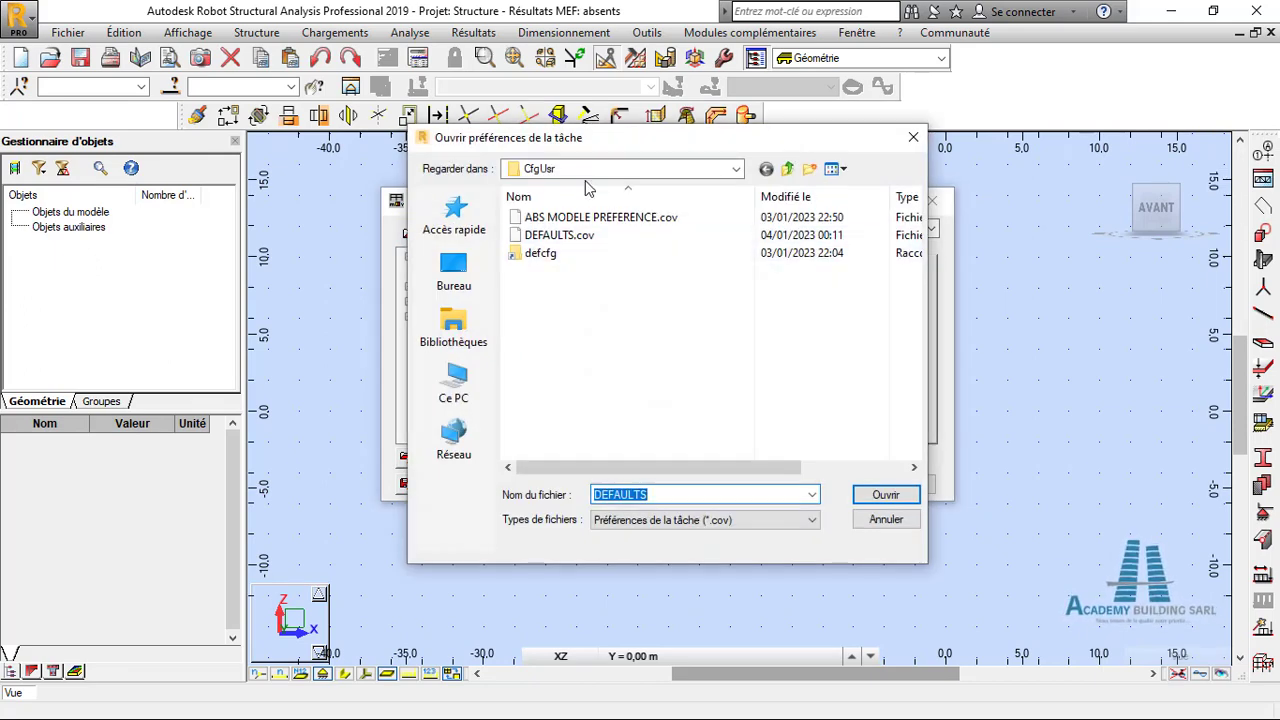
drag(592, 147, 597, 162)
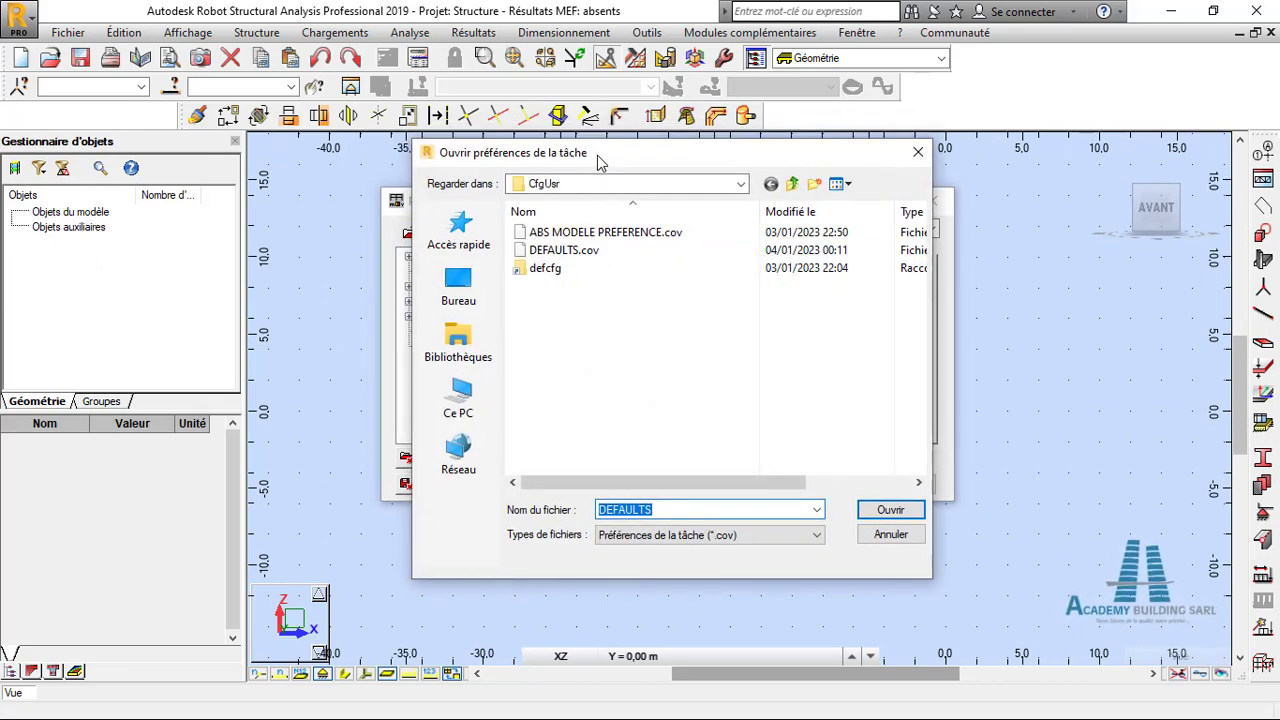
click(630, 234)
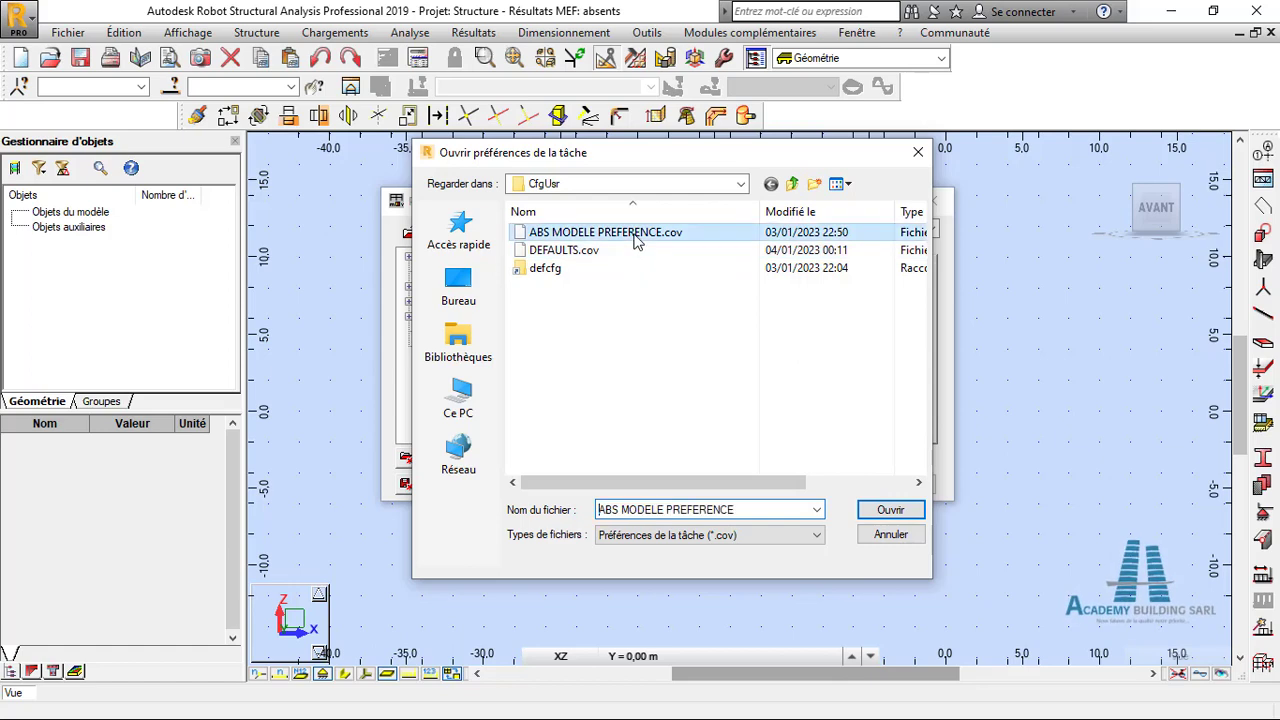
click(889, 512)
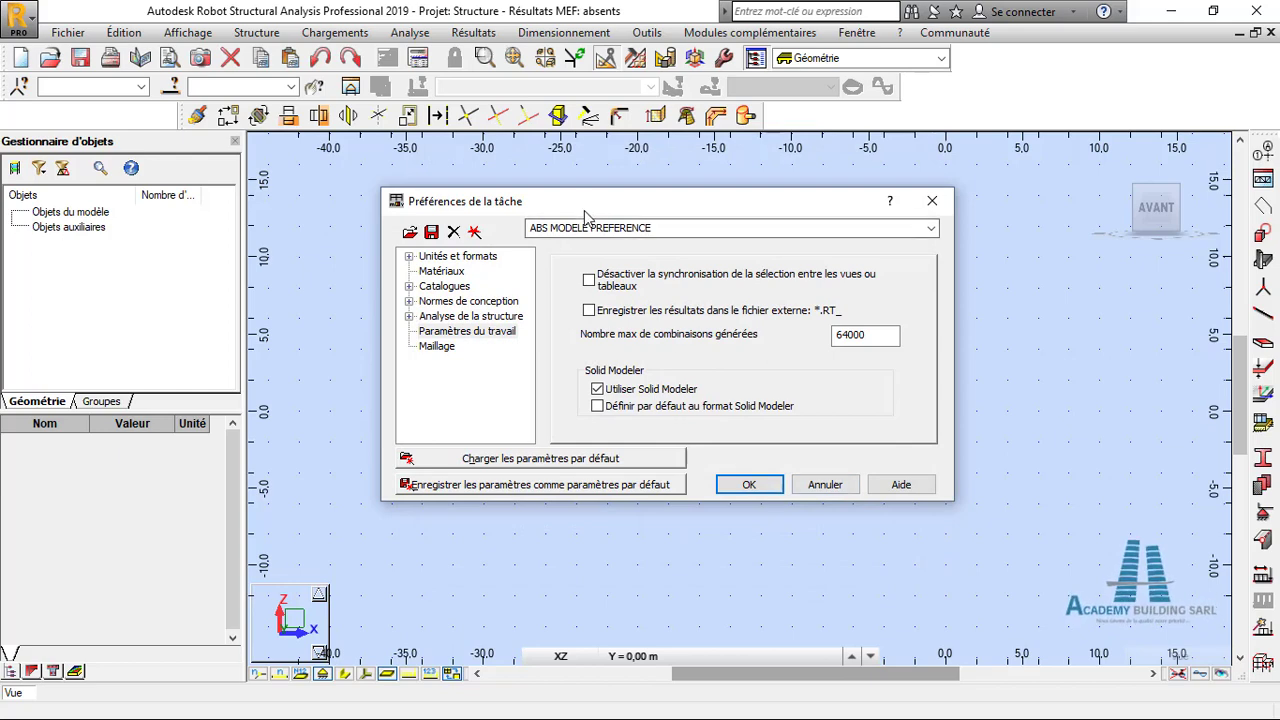
drag(587, 212, 633, 208)
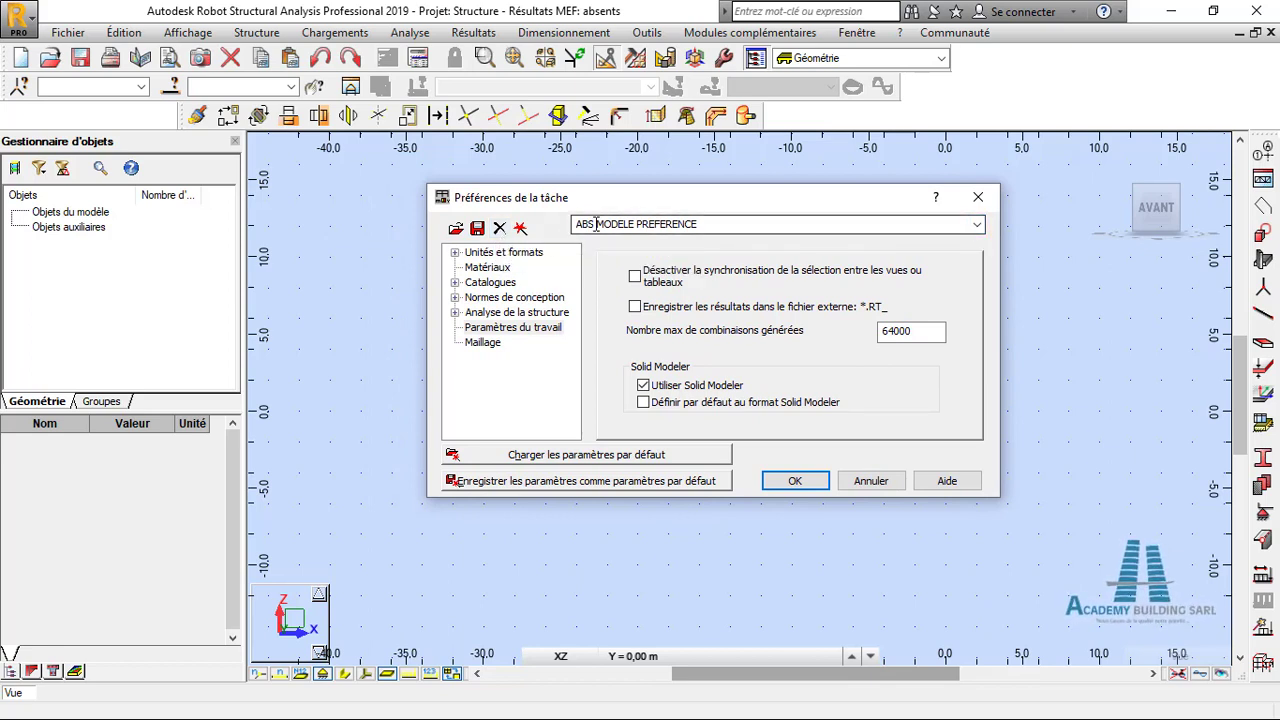
Step: Delete the ABS MODELE PREFERENCE set and check which preference sets are available
click(500, 230)
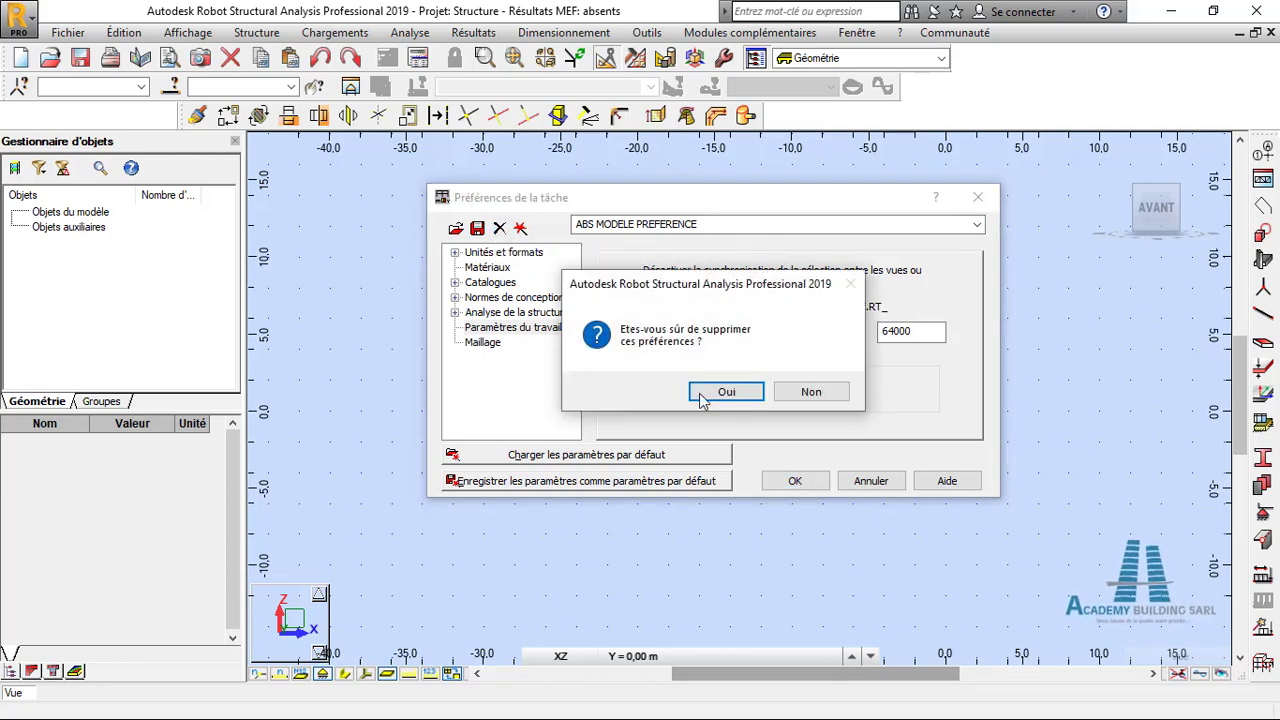
click(724, 392)
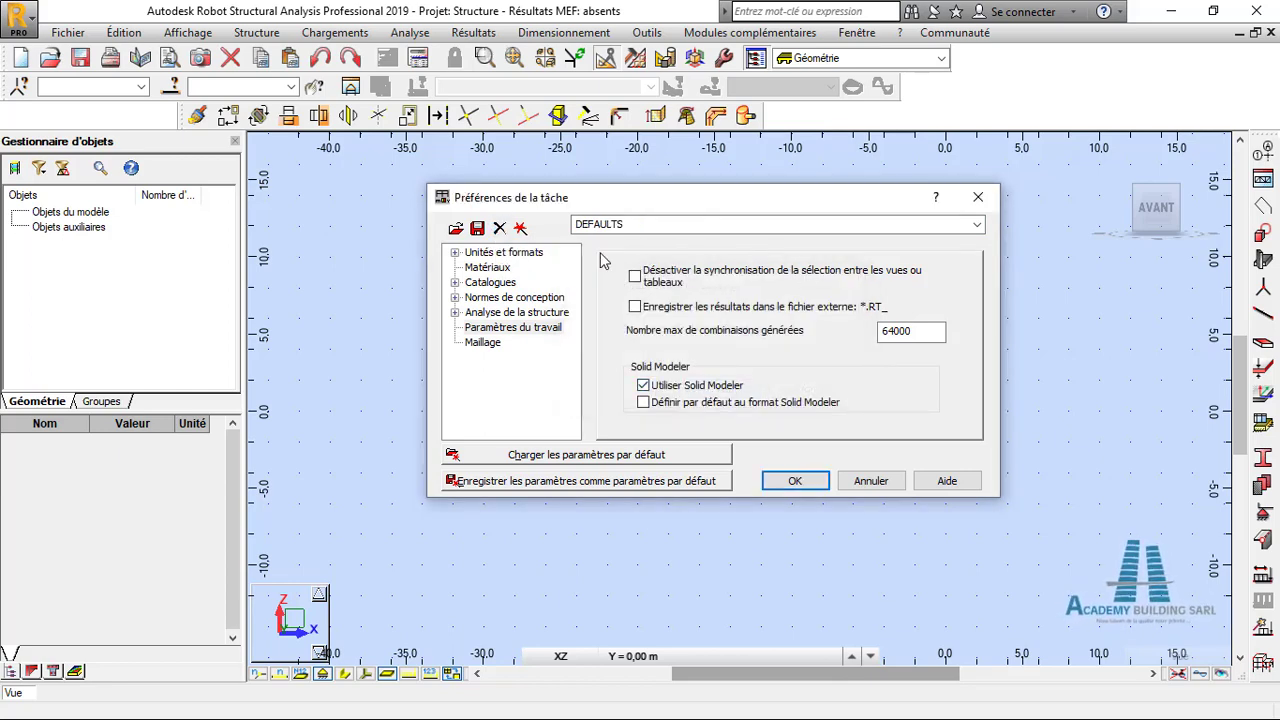
click(975, 225)
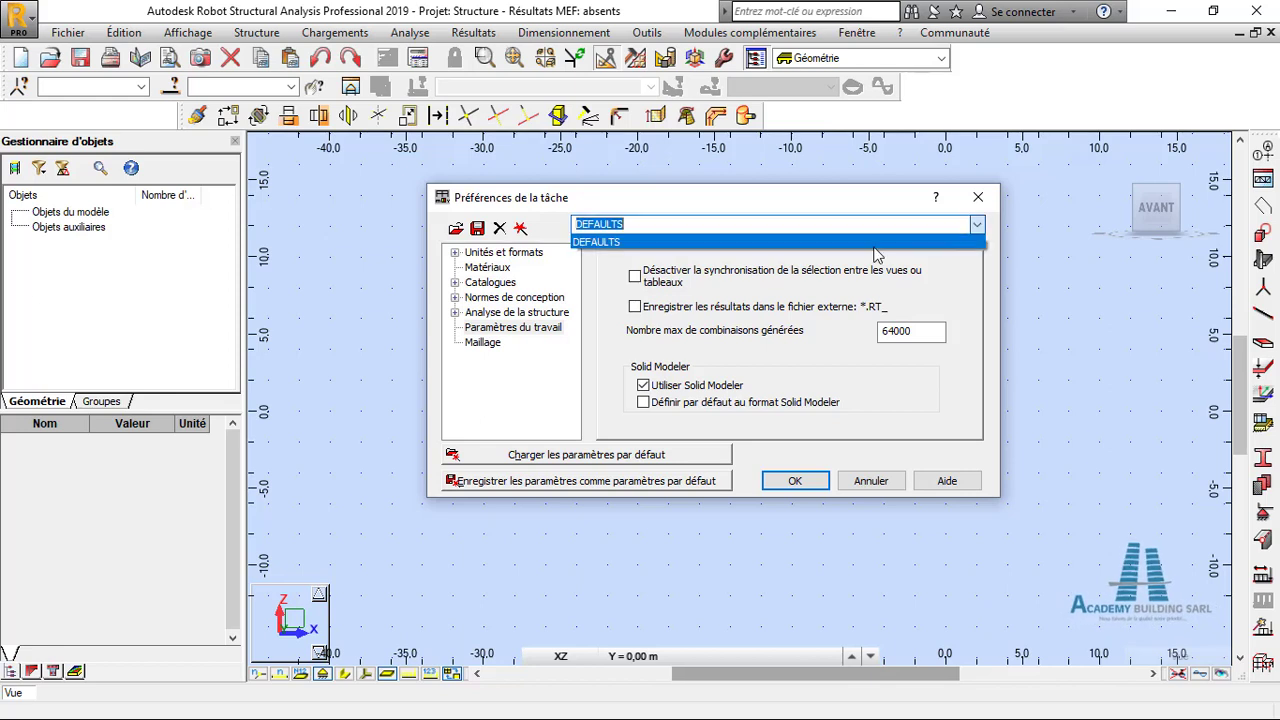
click(638, 202)
click(540, 361)
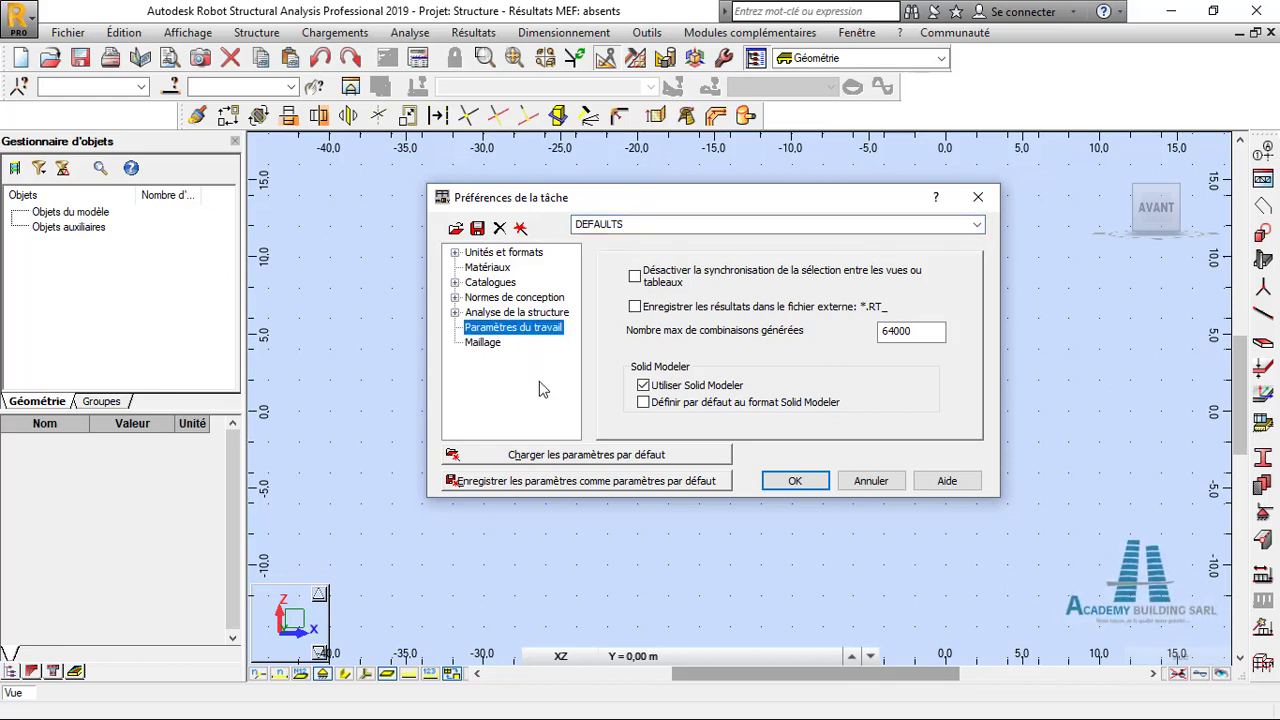
mouse_move(540, 204)
mouse_down()
mouse_move(579, 201)
mouse_move(540, 195)
mouse_up()
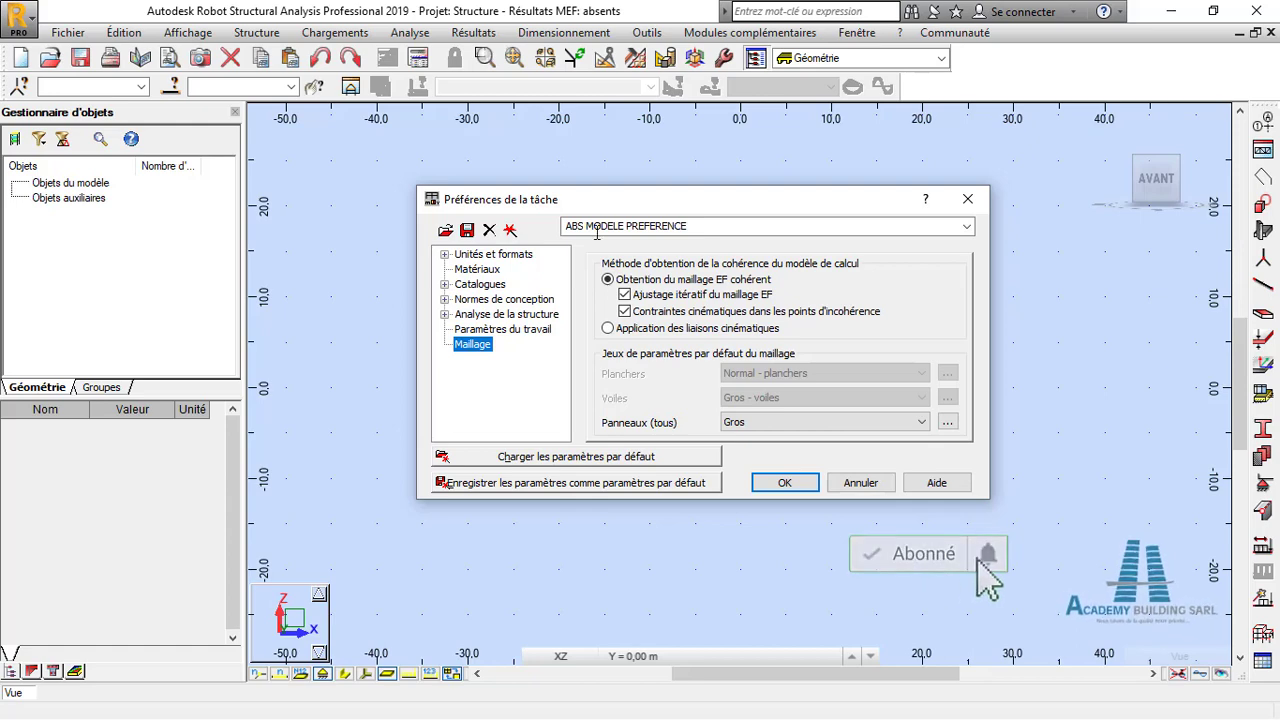
drag(622, 204, 645, 184)
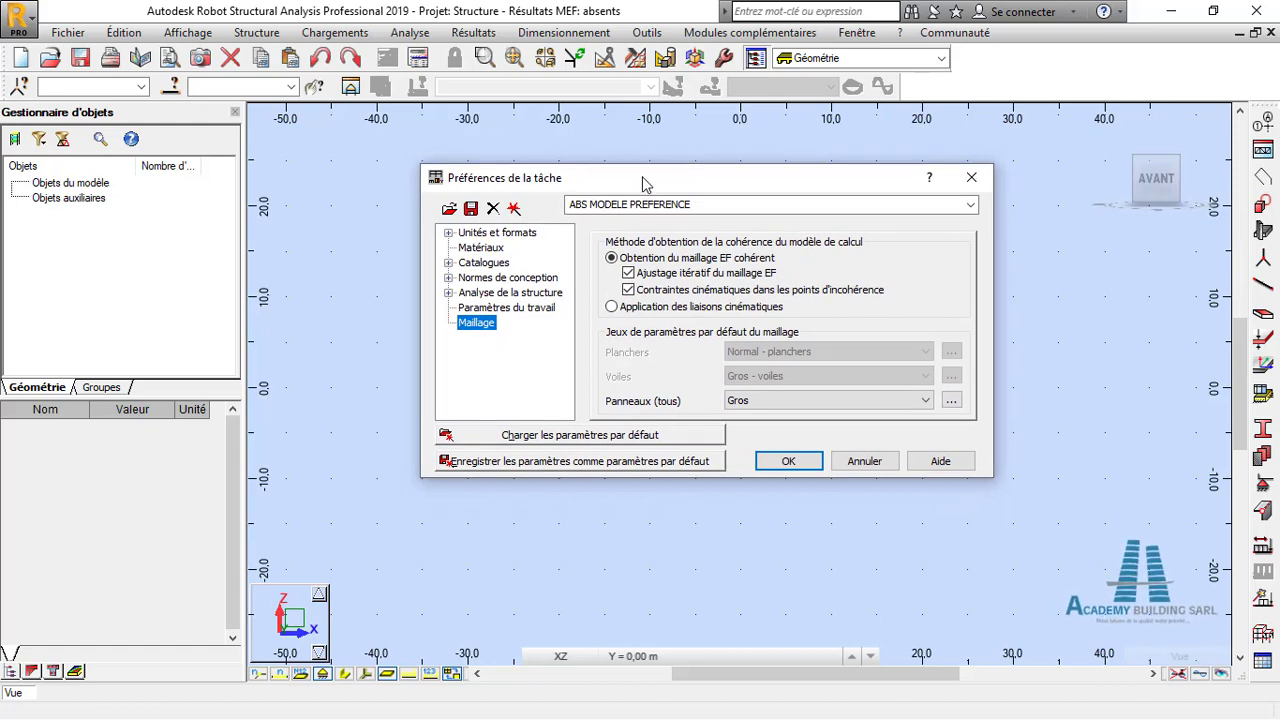